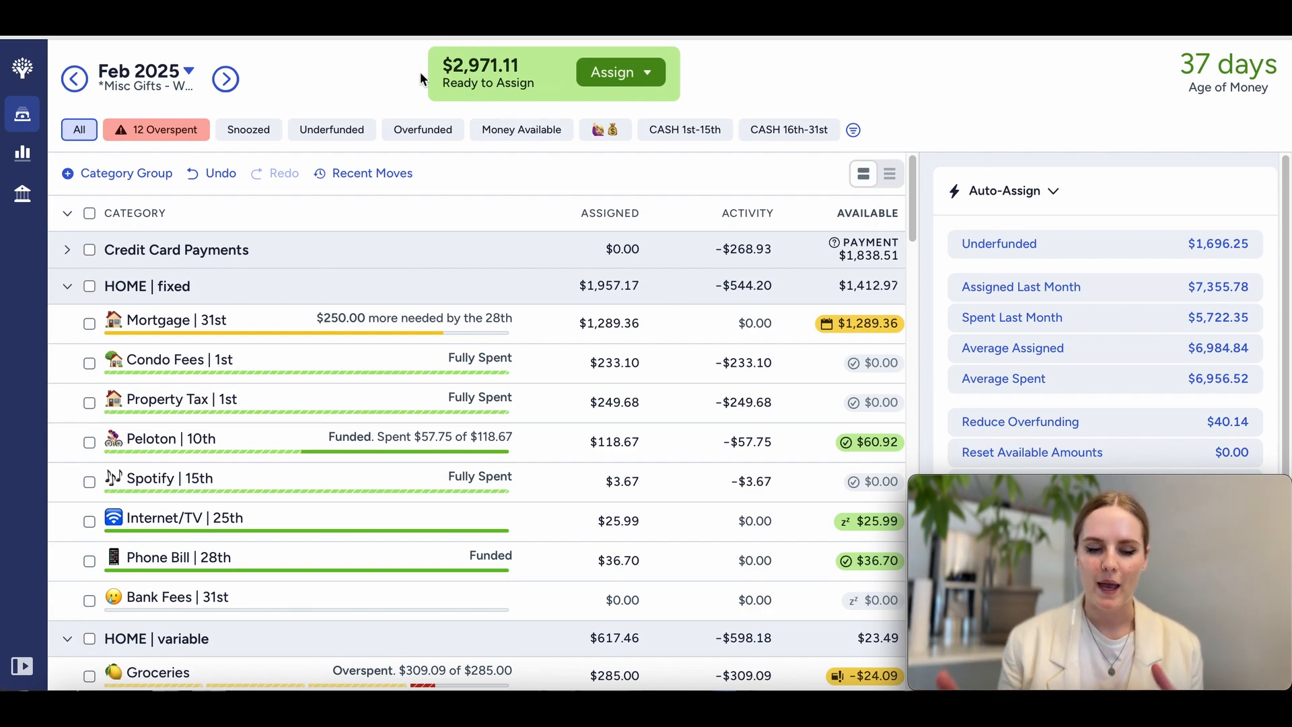
# Step: Reset the available amounts of all categories in the Payroll Deductions group to zero and collapse the group
pyautogui.scroll(-15, 426, 409)
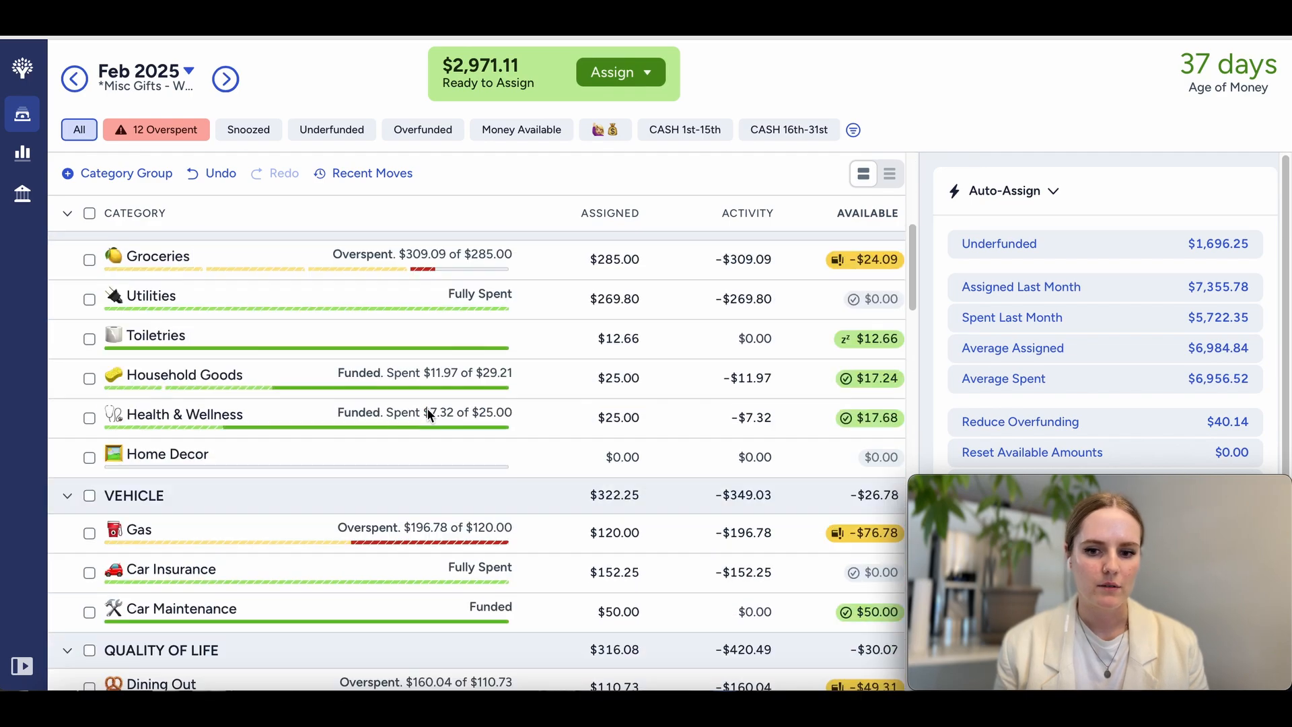
pyautogui.scroll(-20, 428, 412)
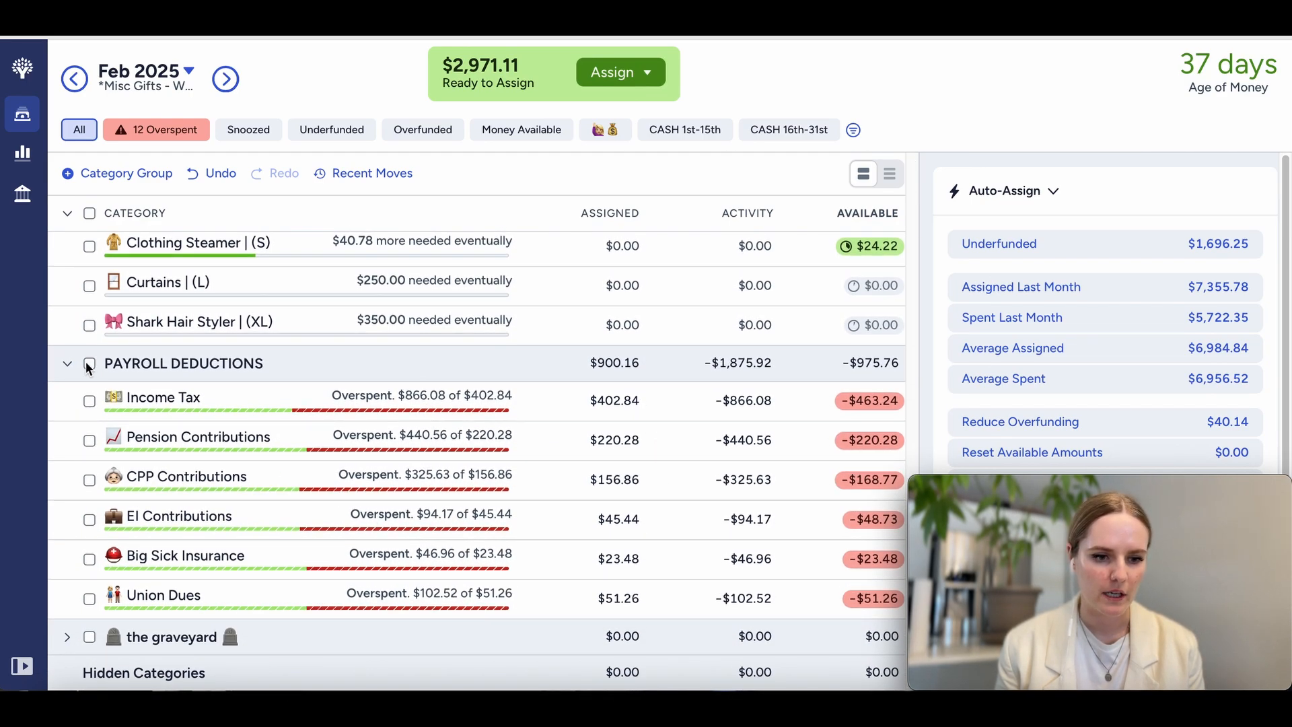
pyautogui.click(90, 364)
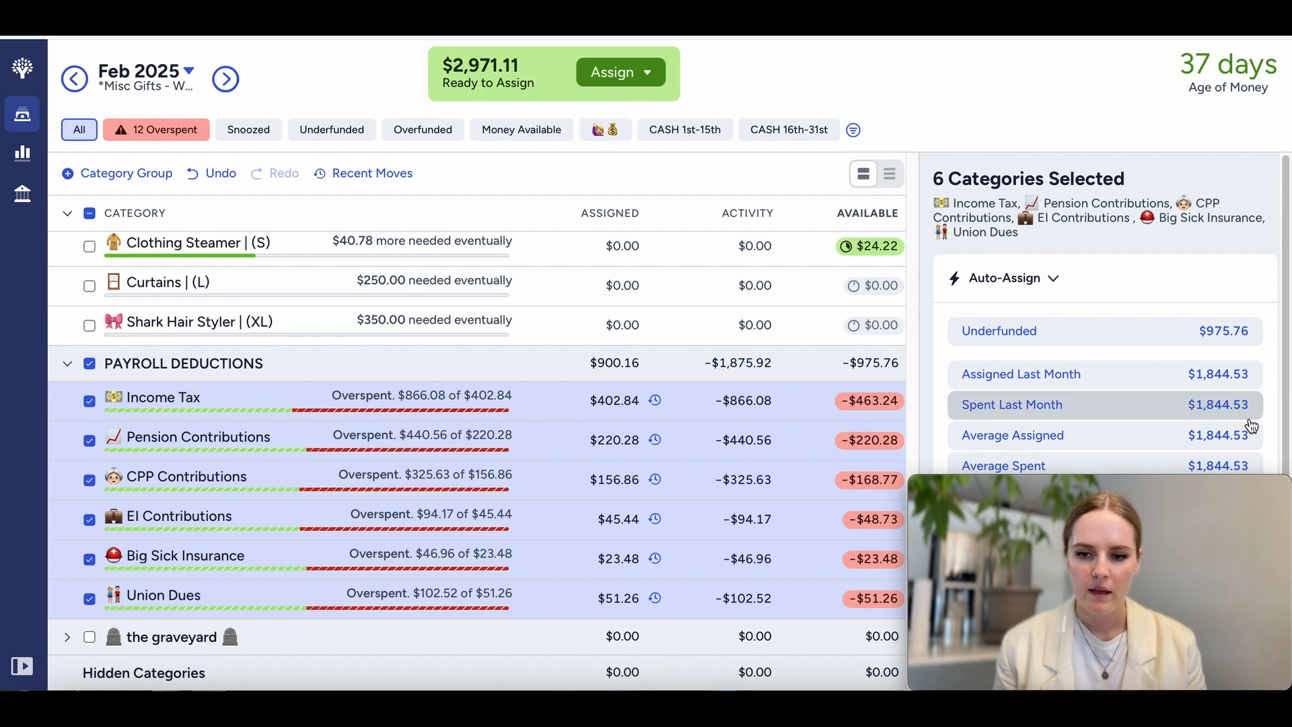
pyautogui.scroll(-2, 1247, 422)
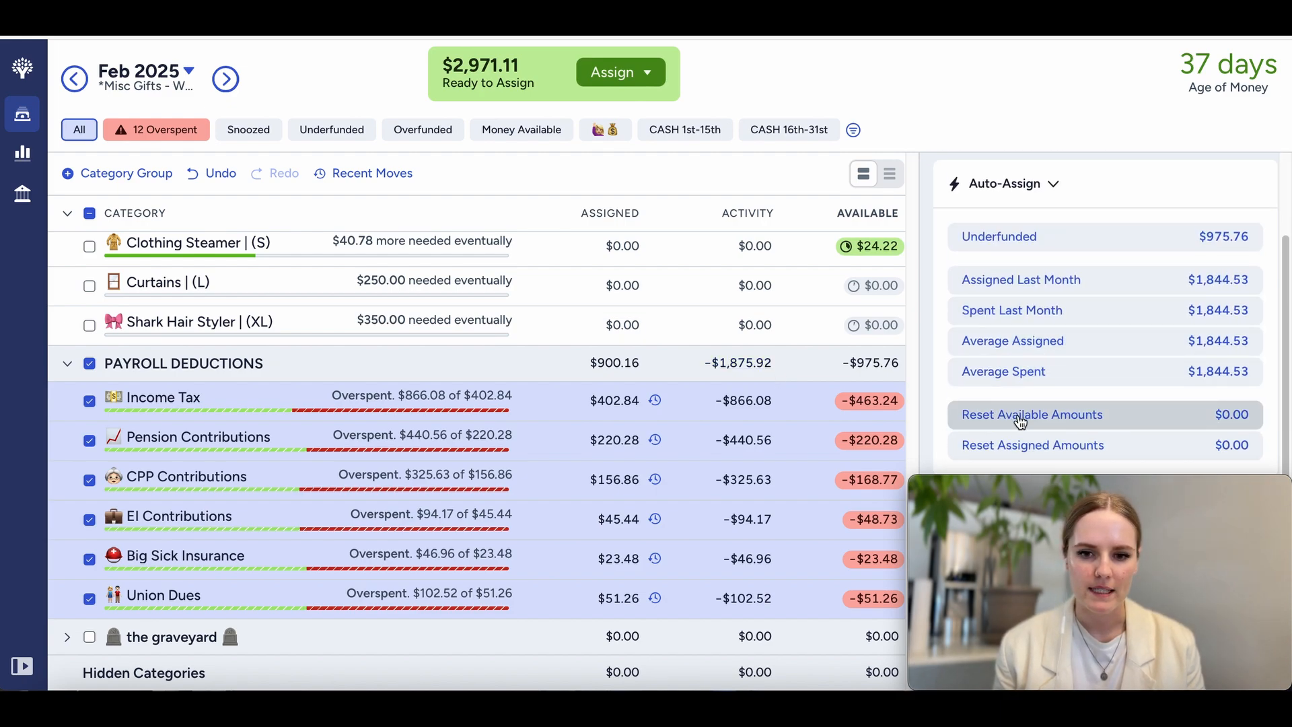
pyautogui.click(1137, 418)
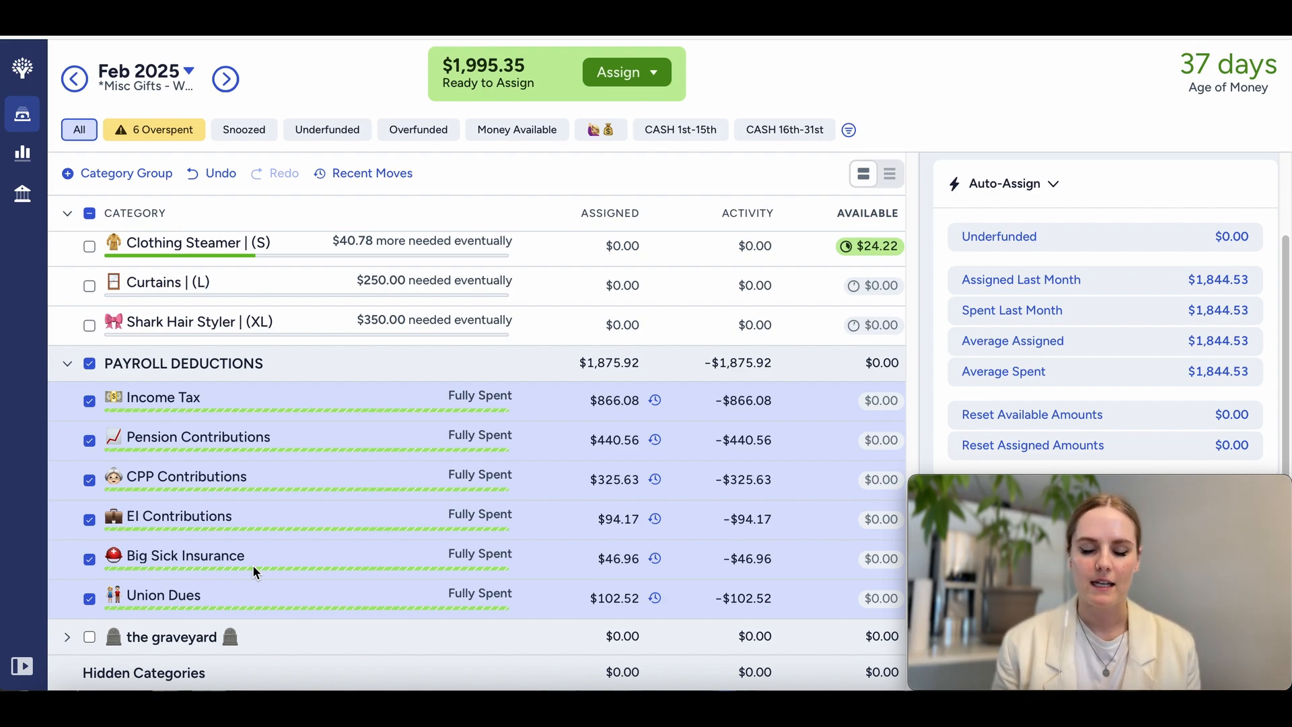
pyautogui.click(90, 364)
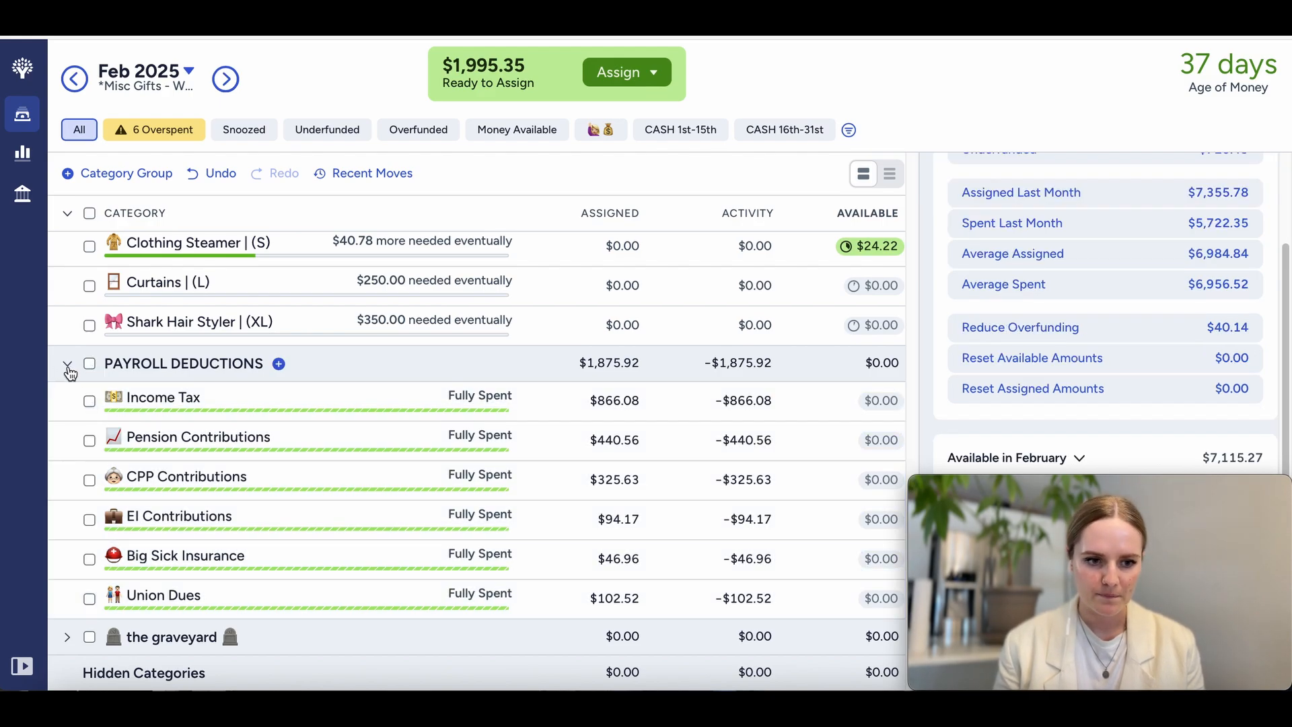
pyautogui.click(68, 365)
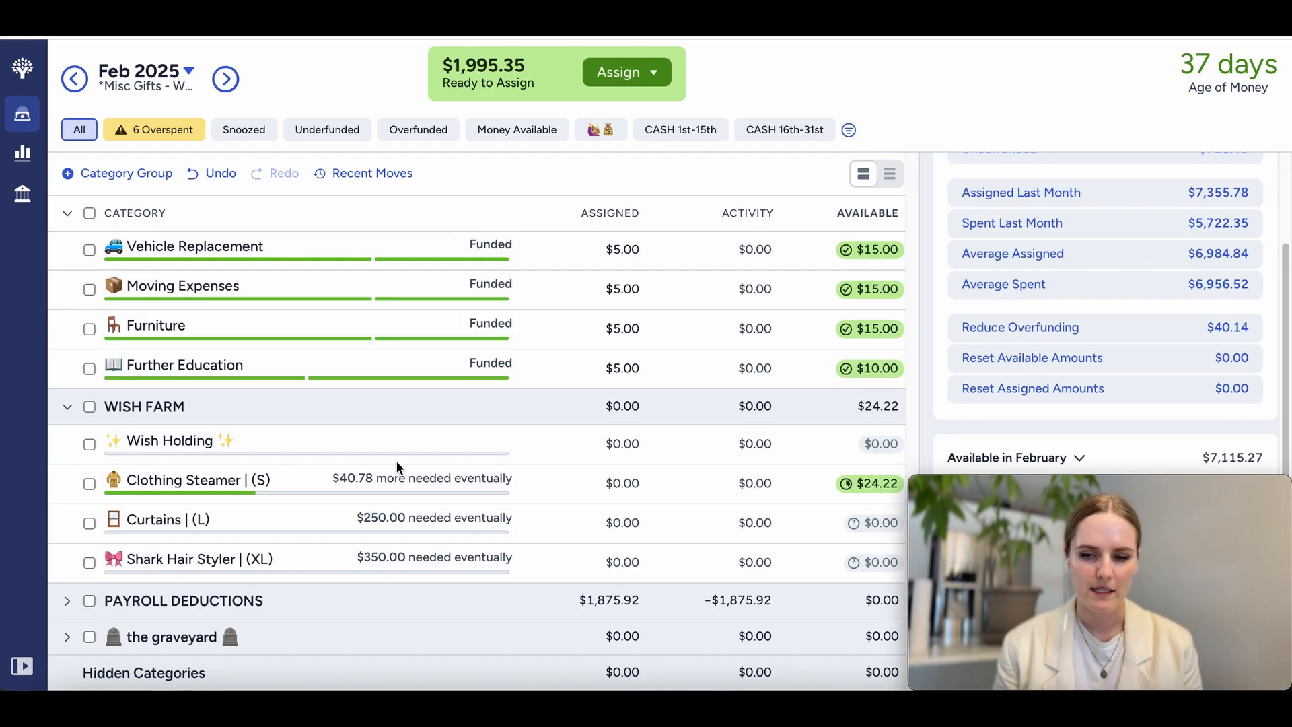
# Step: Filter the February budget to overspent categories, review their shortfalls, and return to the full category list
pyautogui.scroll(10, 396, 464)
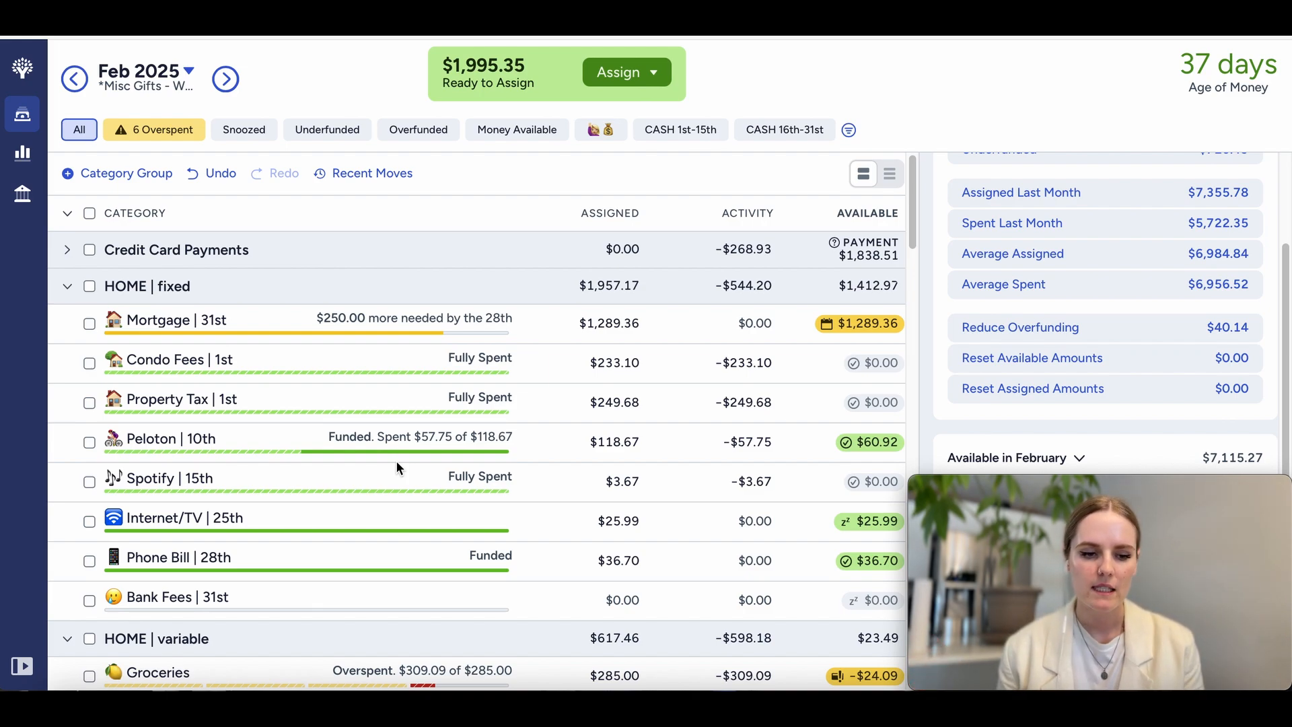
pyautogui.scroll(-5, 397, 465)
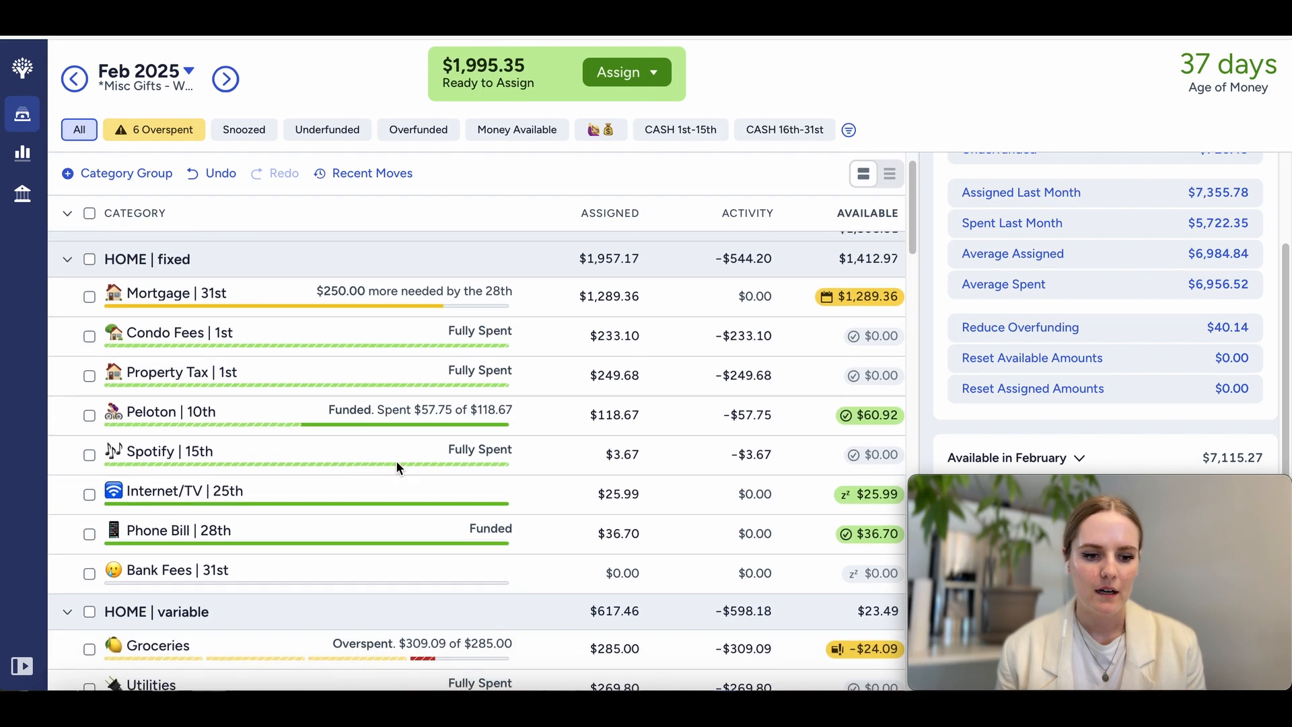
pyautogui.click(151, 131)
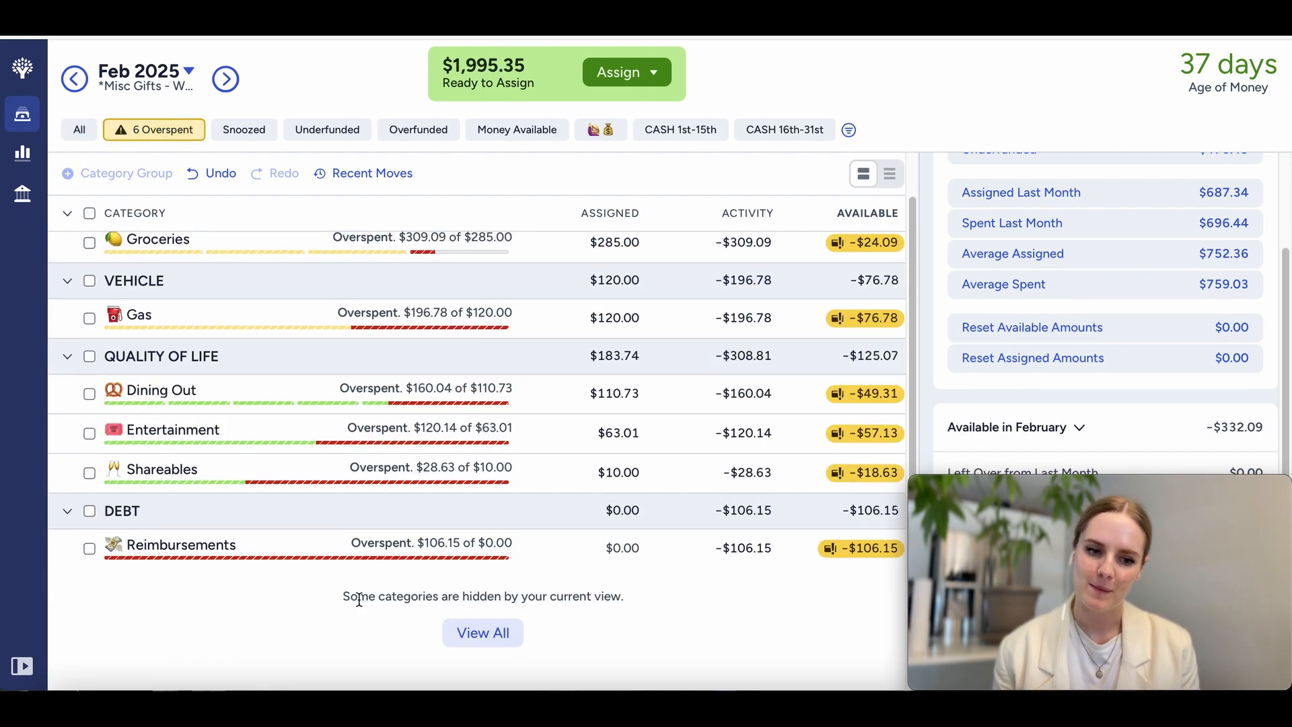
pyautogui.scroll(1, 359, 598)
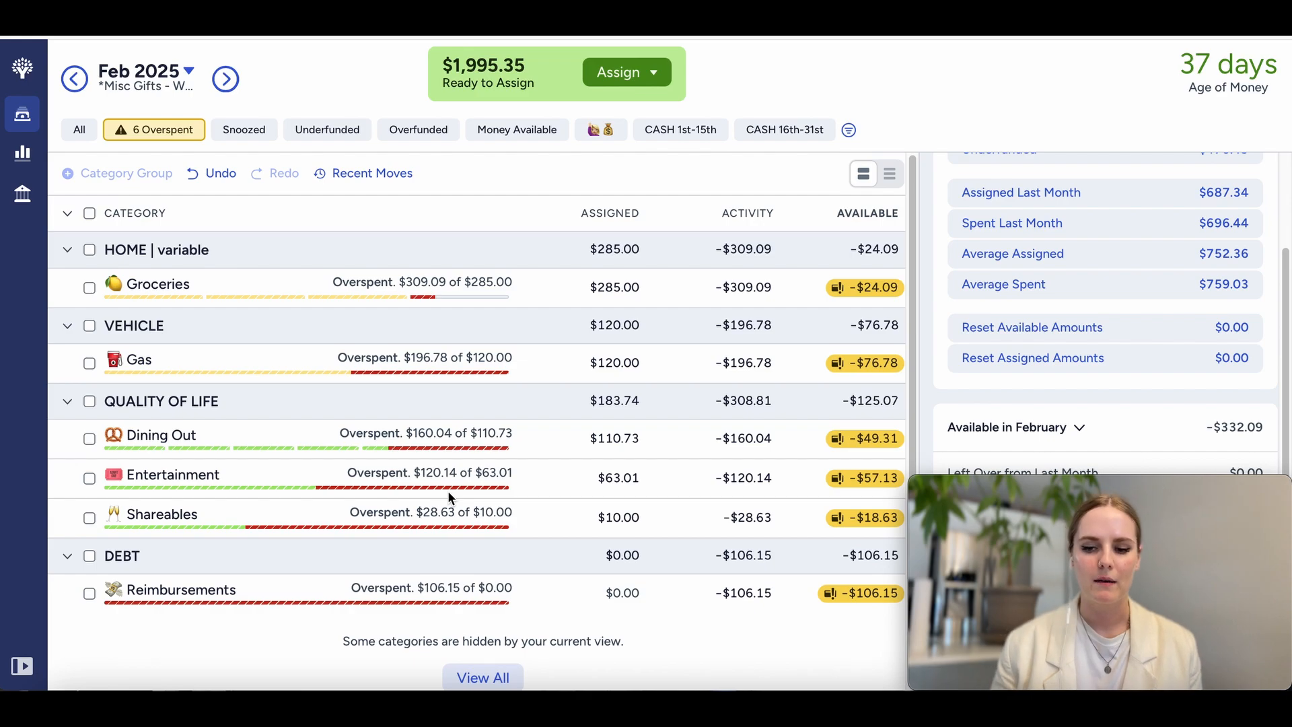
pyautogui.click(78, 129)
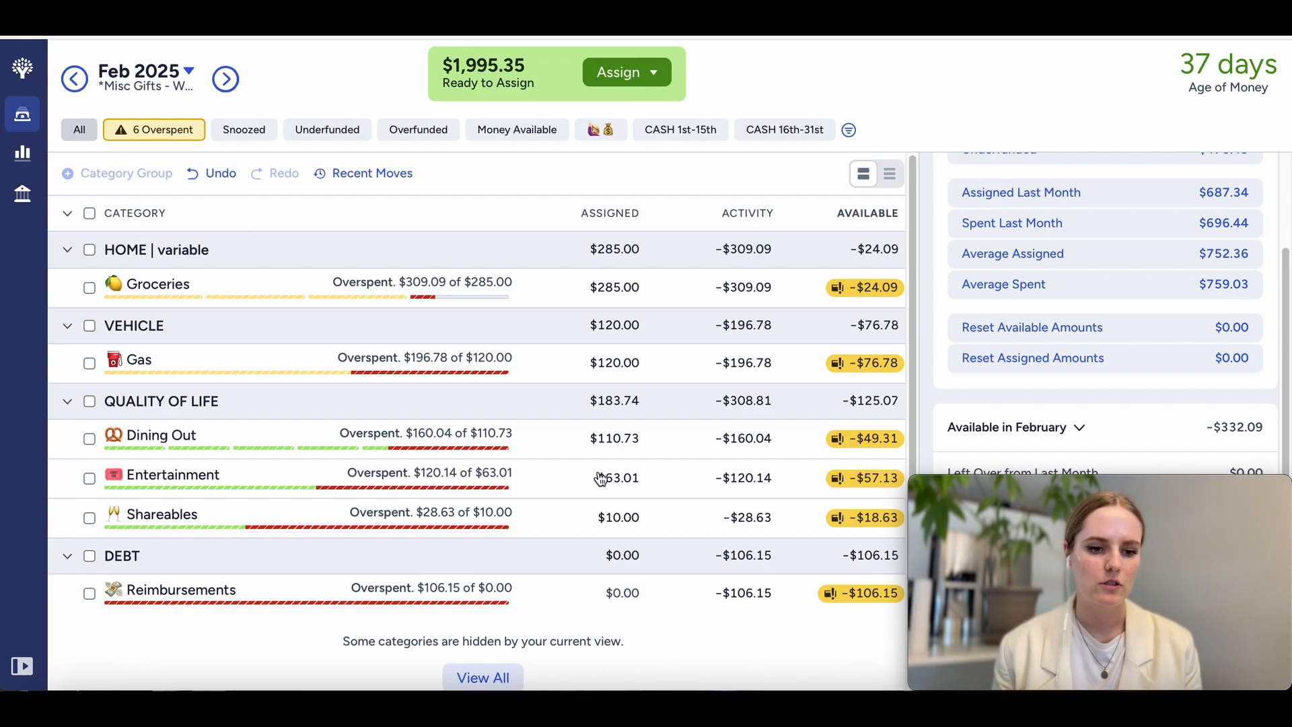
# Step: Move $30.00 of the available Hobbies money to the Dining Out category
pyautogui.scroll(-10, 537, 531)
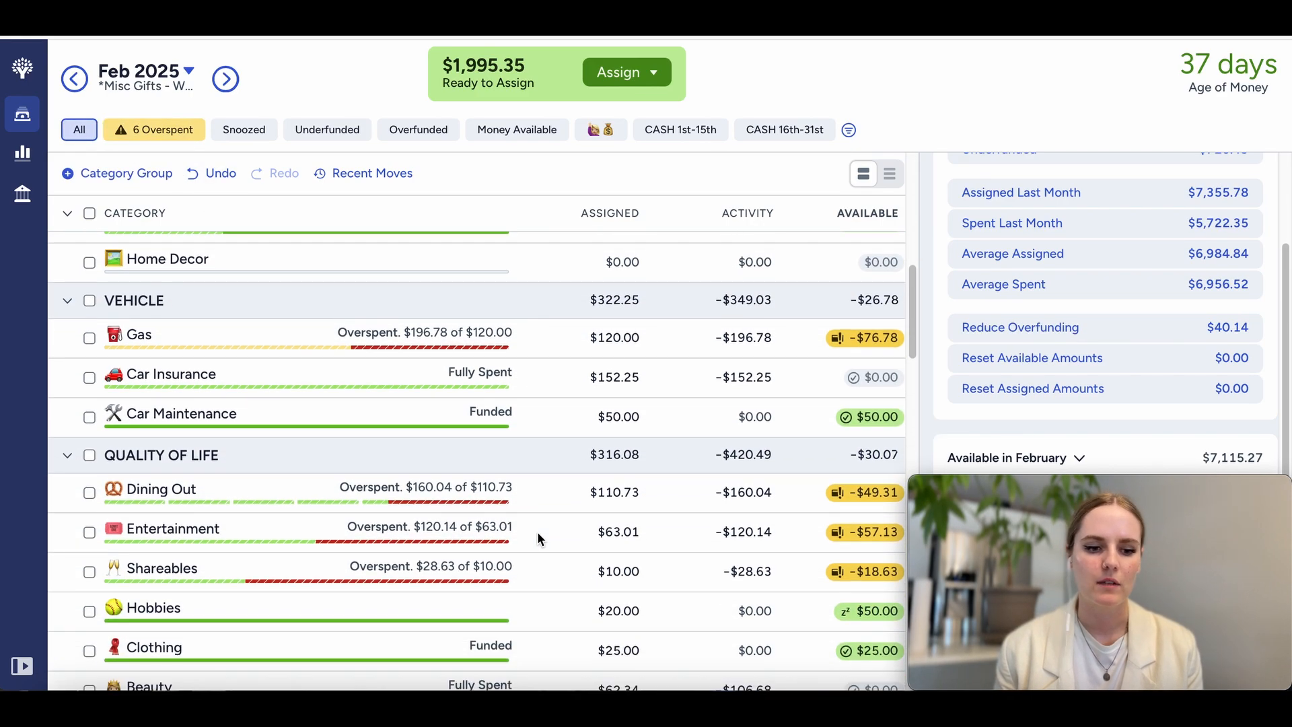
pyautogui.scroll(-3, 540, 538)
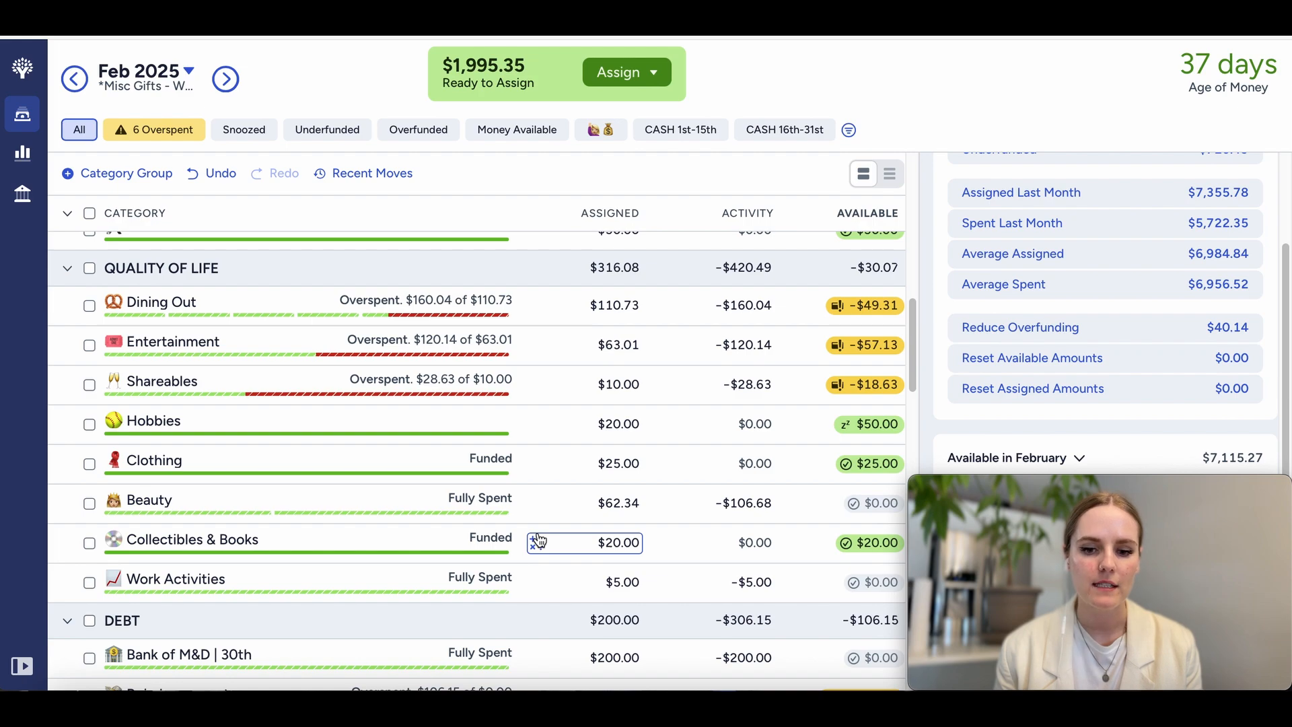
pyautogui.click(868, 423)
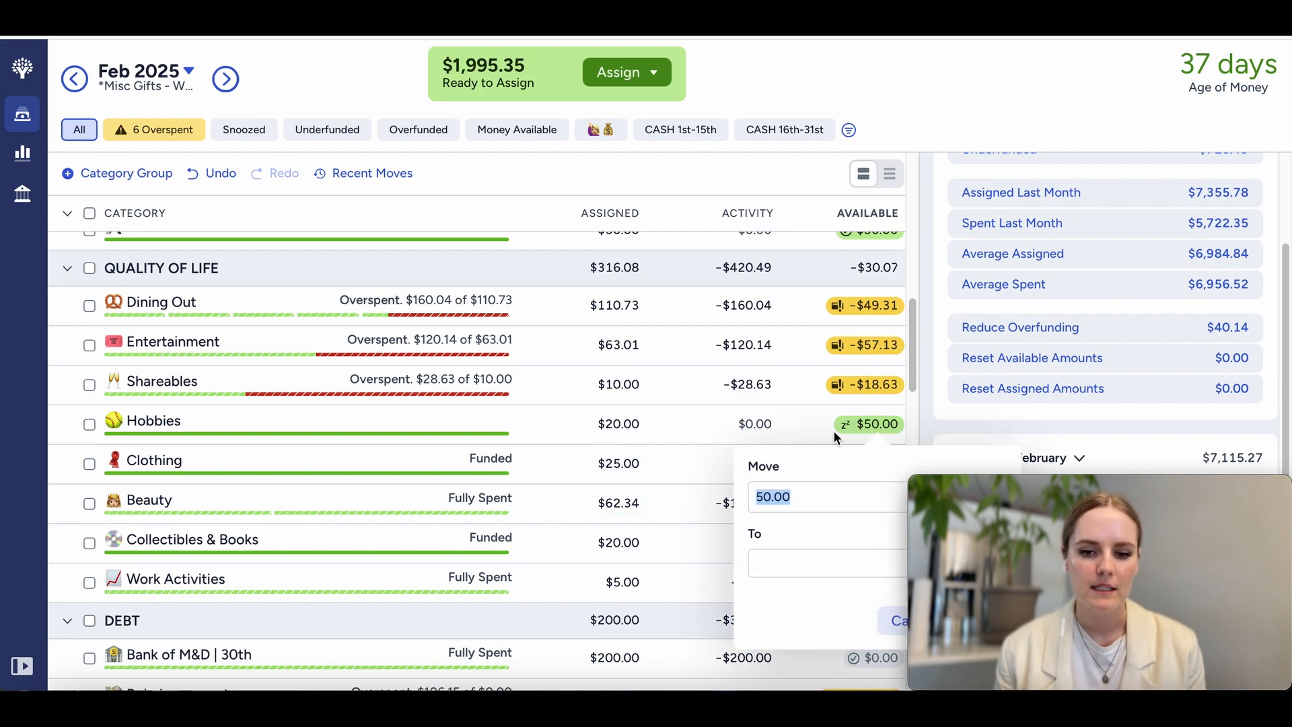
pyautogui.write('30')
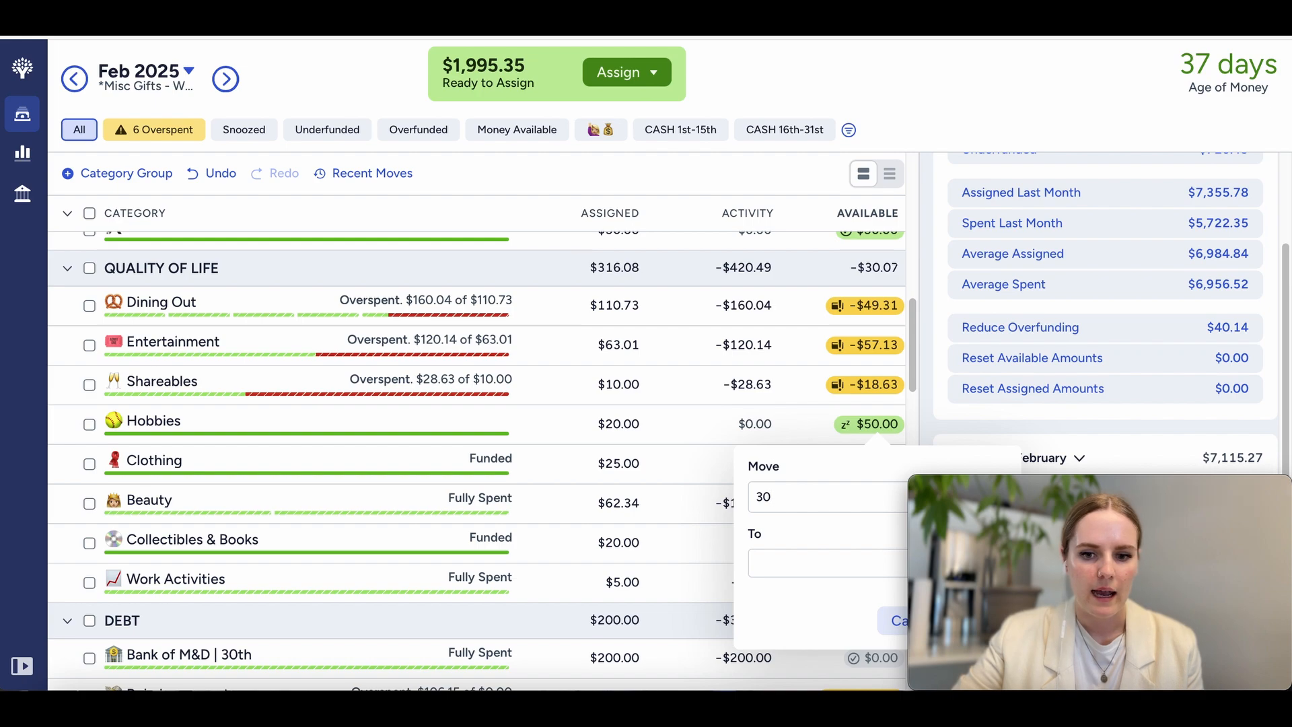
pyautogui.click(818, 569)
pyautogui.write('din')
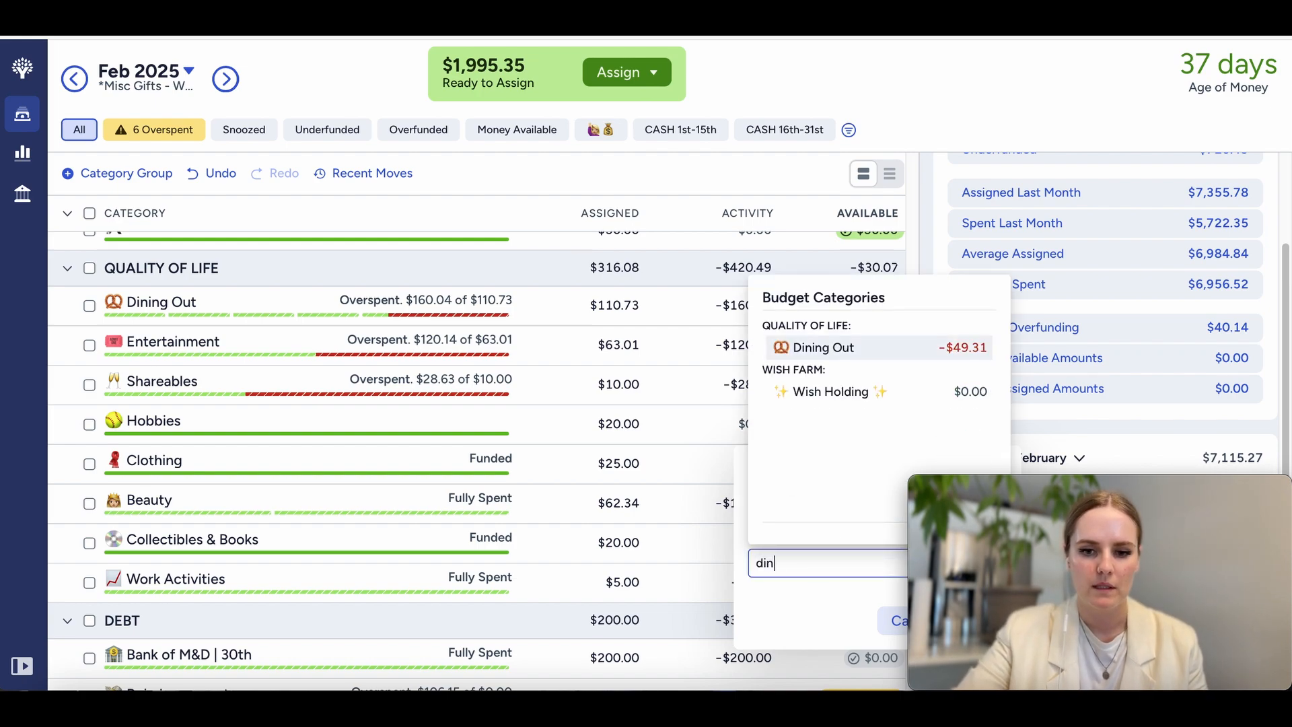
pyautogui.click(869, 349)
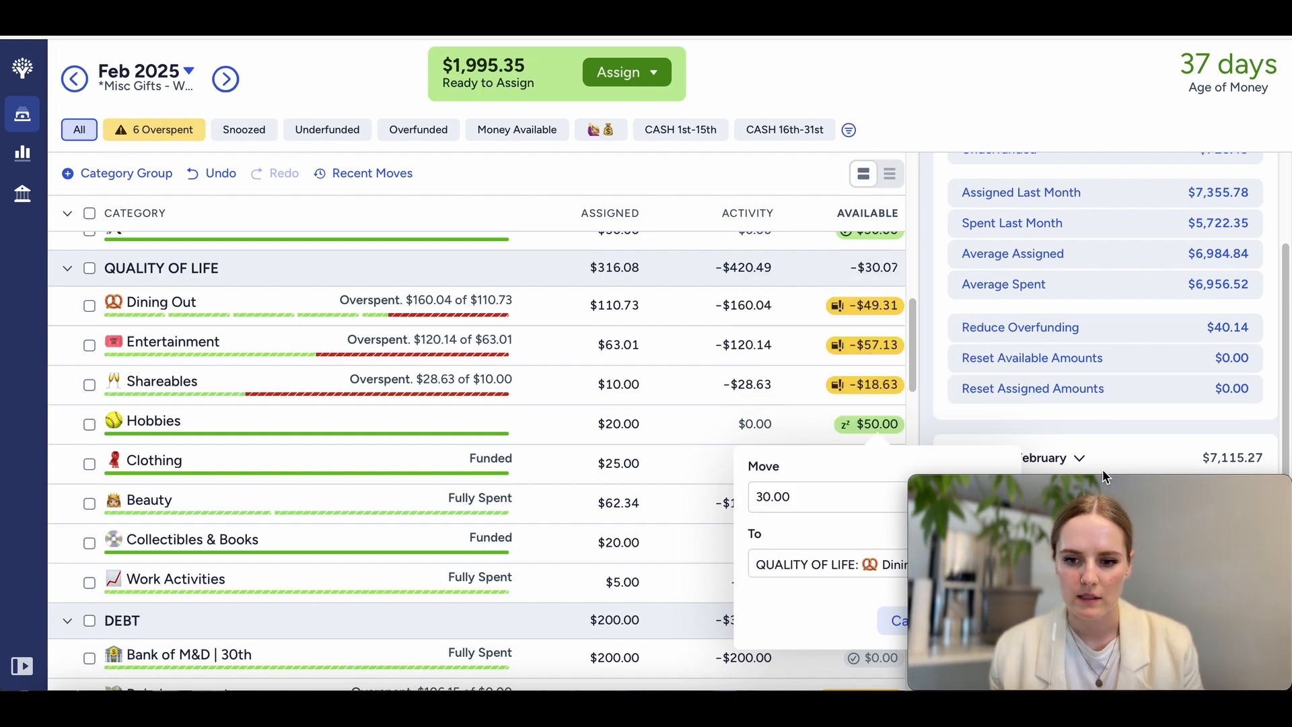
pyautogui.moveTo(1117, 489); pyautogui.dragTo(1116, 280)
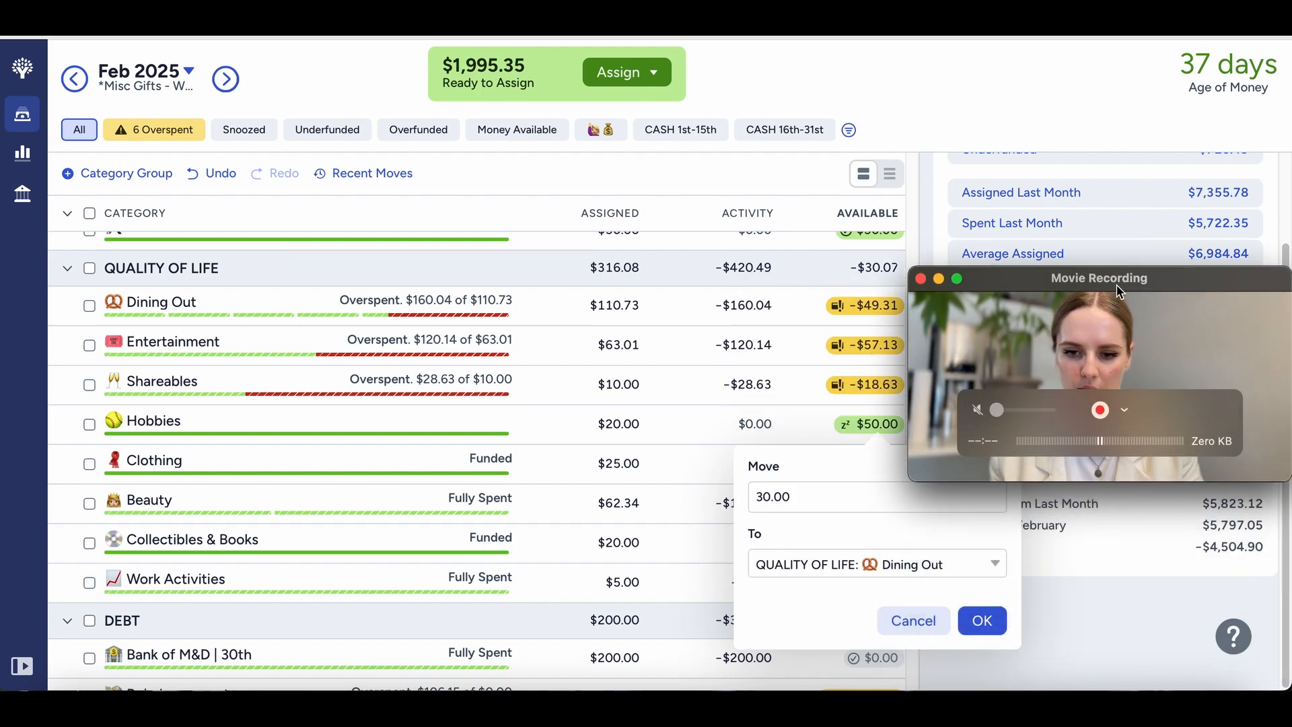
pyautogui.click(979, 622)
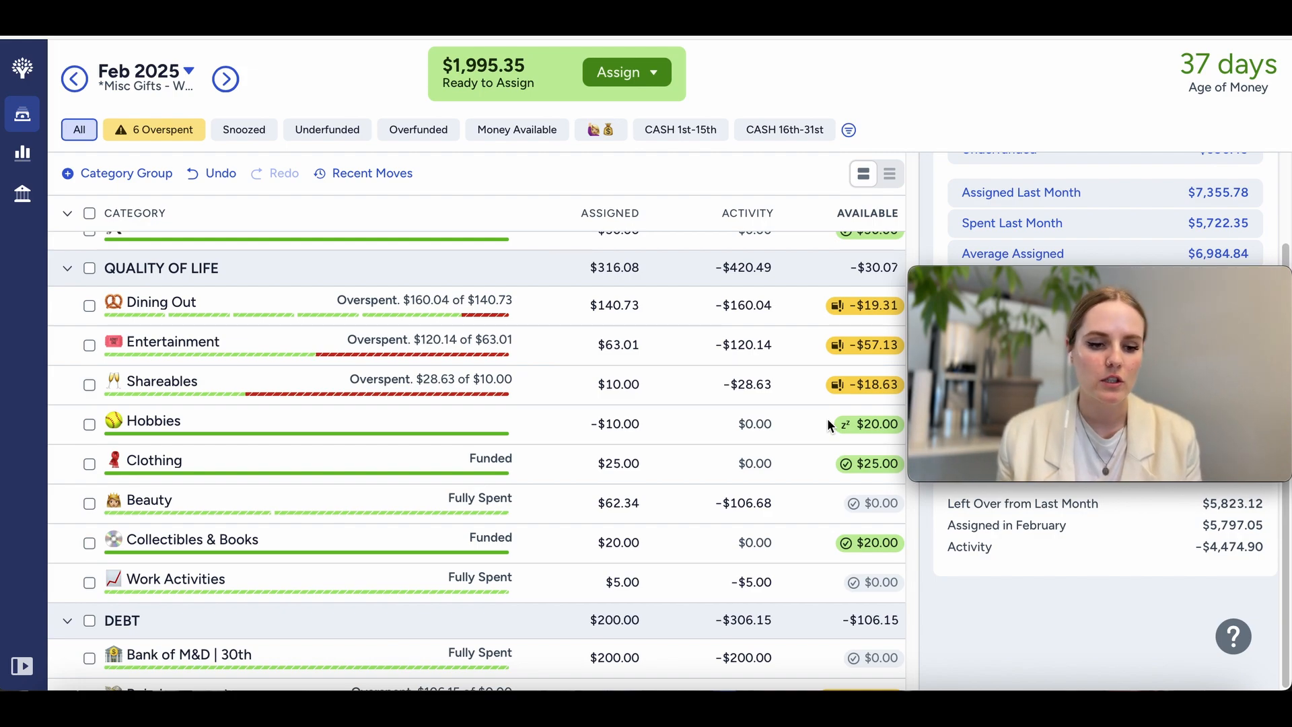
# Step: Move $20.00 from Collectibles & Books to the Shareables category
pyautogui.click(867, 542)
pyautogui.click(774, 439)
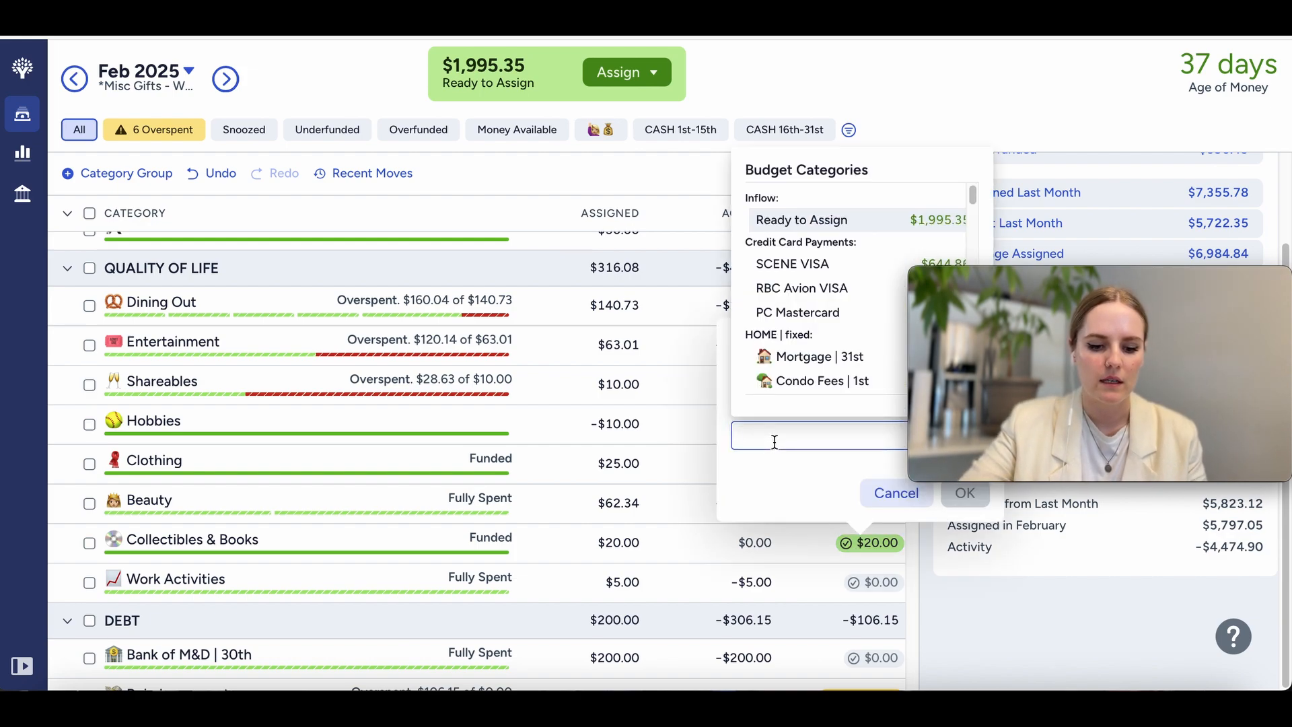
pyautogui.write('share')
pyautogui.click(804, 220)
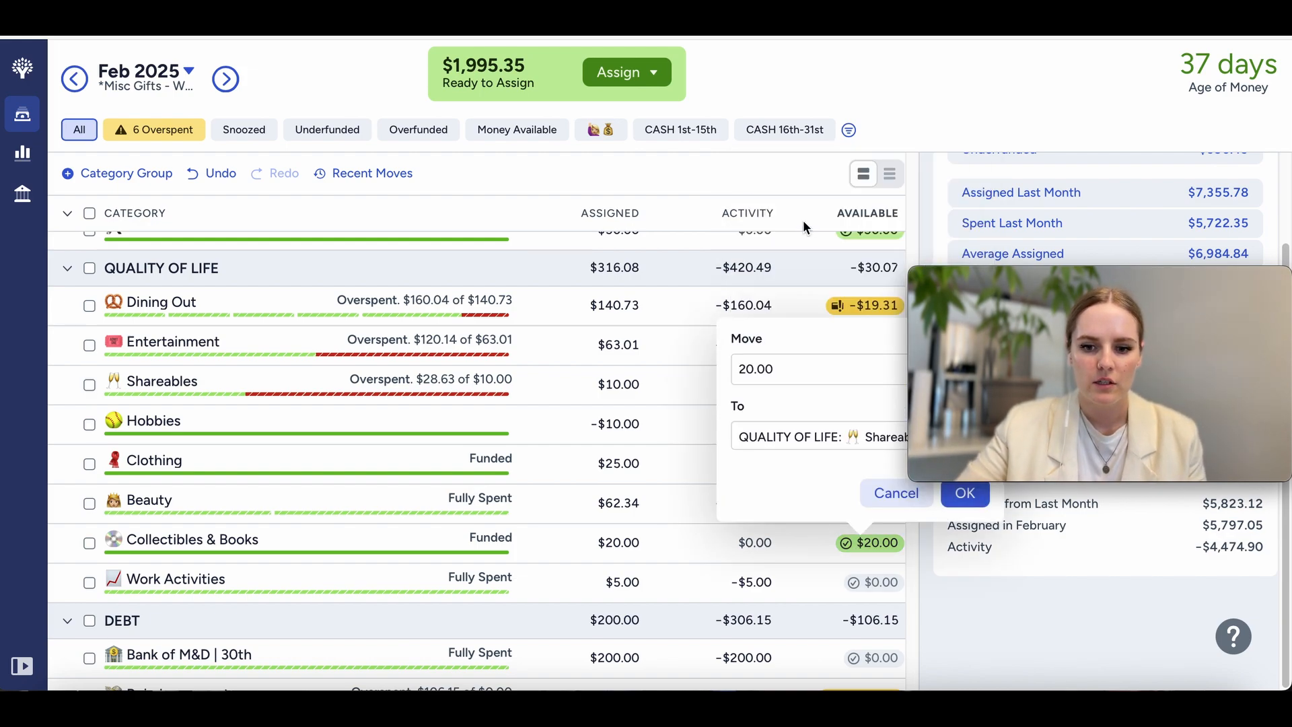
pyautogui.click(959, 497)
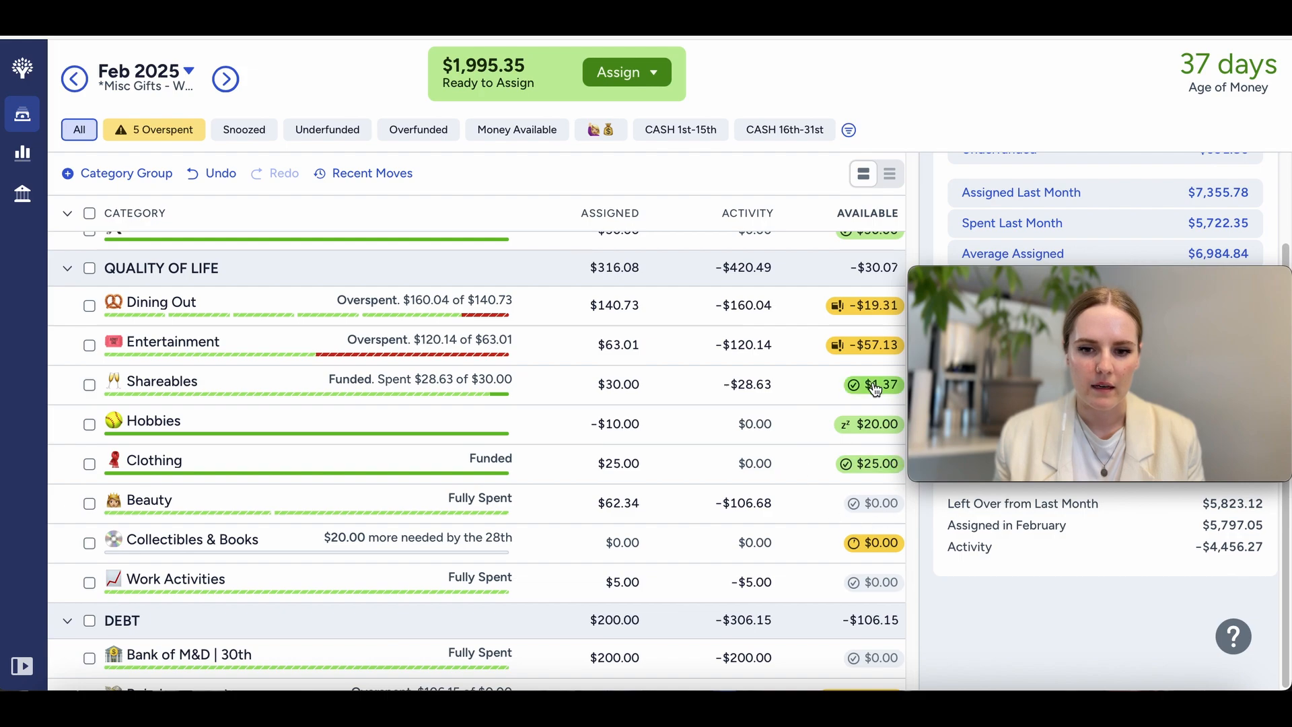
# Step: Move the leftover $1.37 from Shareables to the Dining Out category
pyautogui.click(873, 385)
pyautogui.click(817, 524)
pyautogui.write('di')
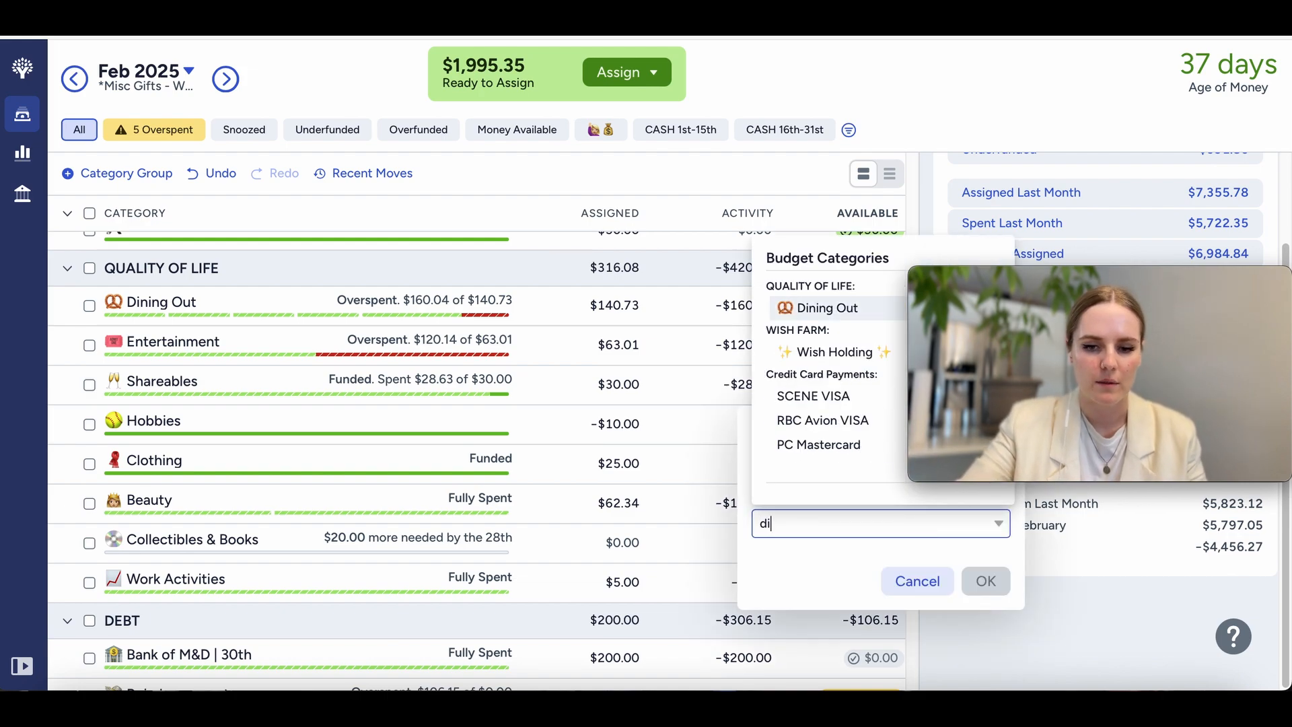
pyautogui.click(827, 307)
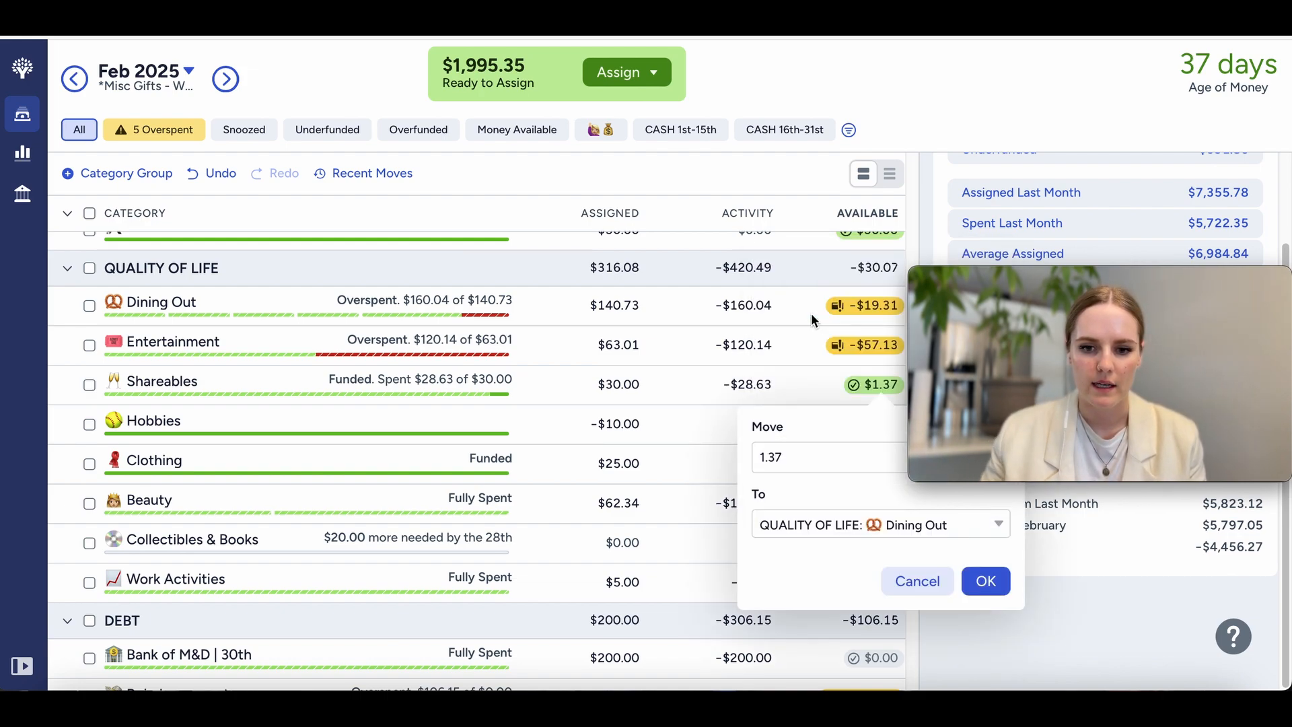
pyautogui.click(984, 582)
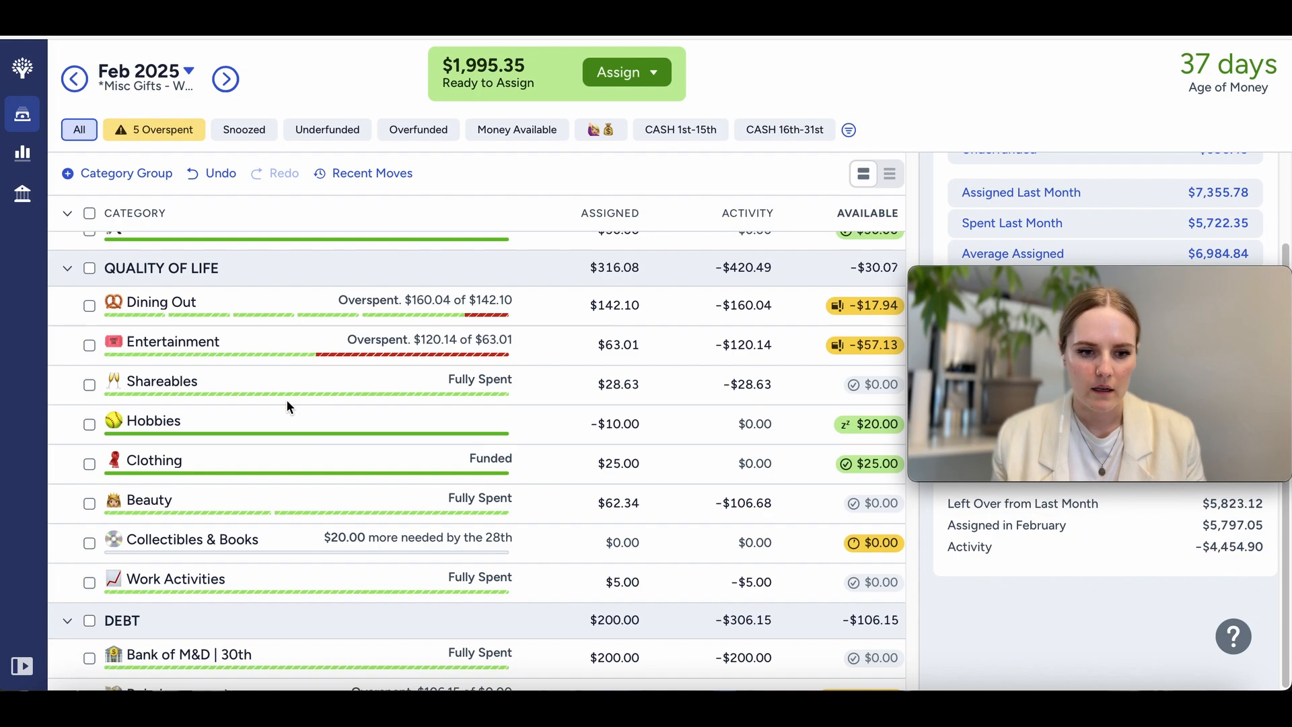
# Step: Snooze the Collectibles & Books target for this month and deselect the category
pyautogui.click(384, 554)
pyautogui.scroll(-2, 962, 579)
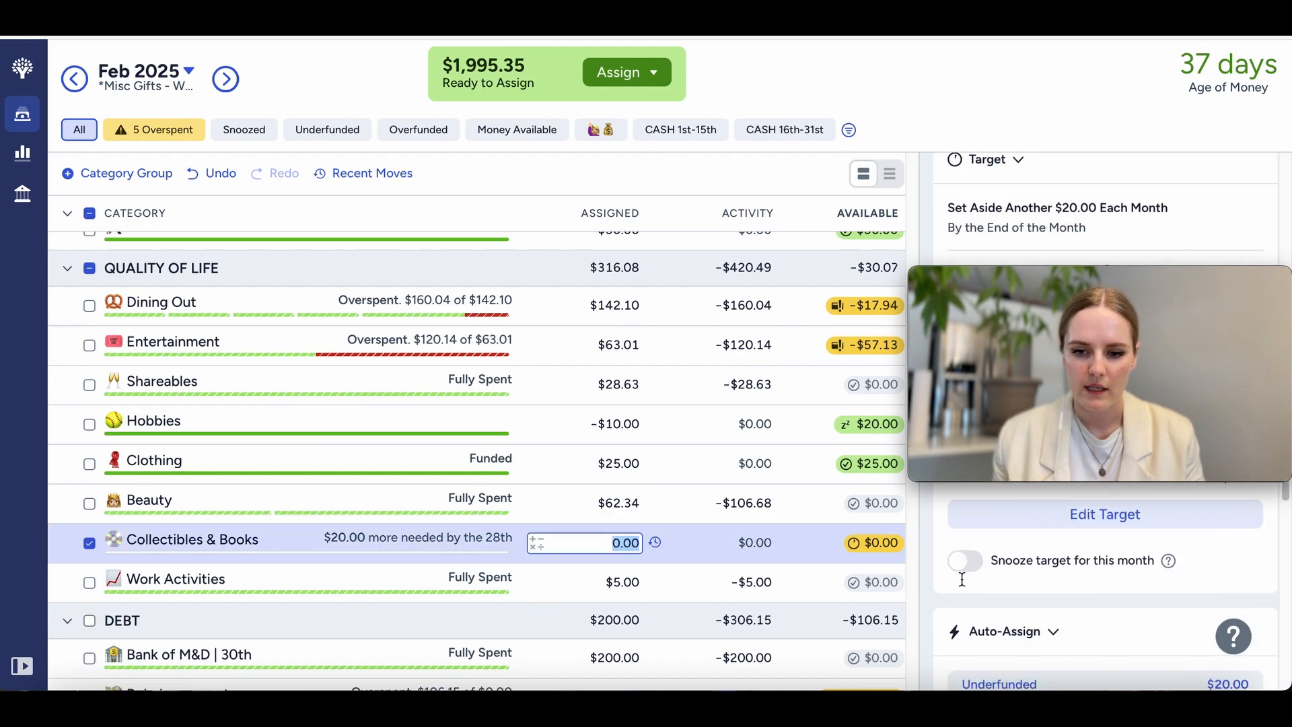
pyautogui.click(964, 560)
pyautogui.click(89, 543)
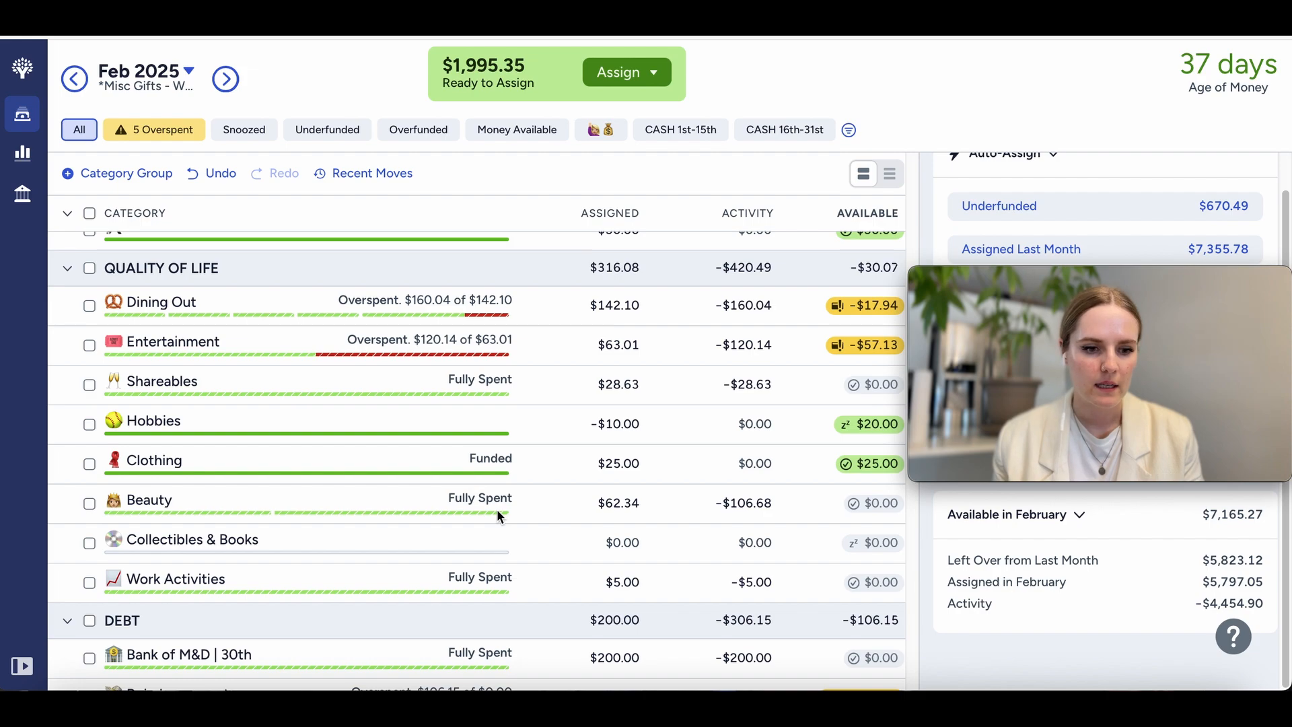
# Step: Review the categories from Quality of Life down to Wish Farm for available money that could cover overspending
pyautogui.scroll(-4, 396, 506)
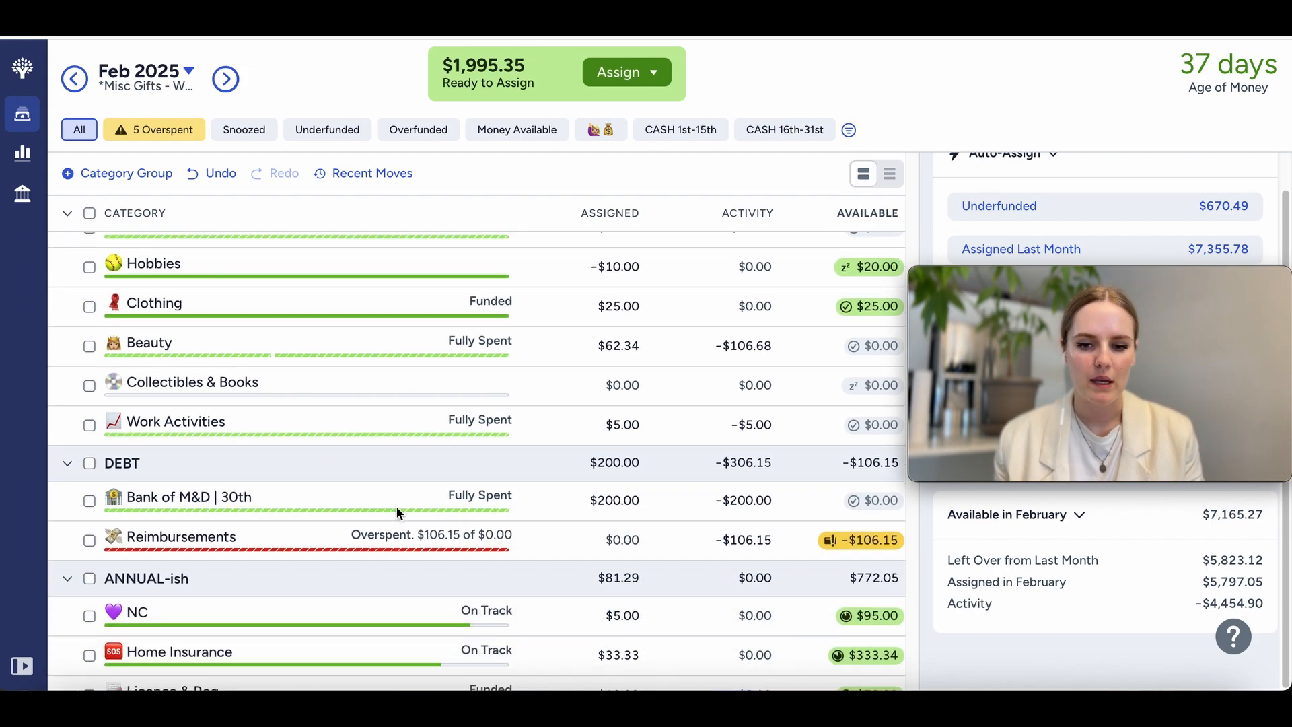
pyautogui.scroll(-2, 410, 552)
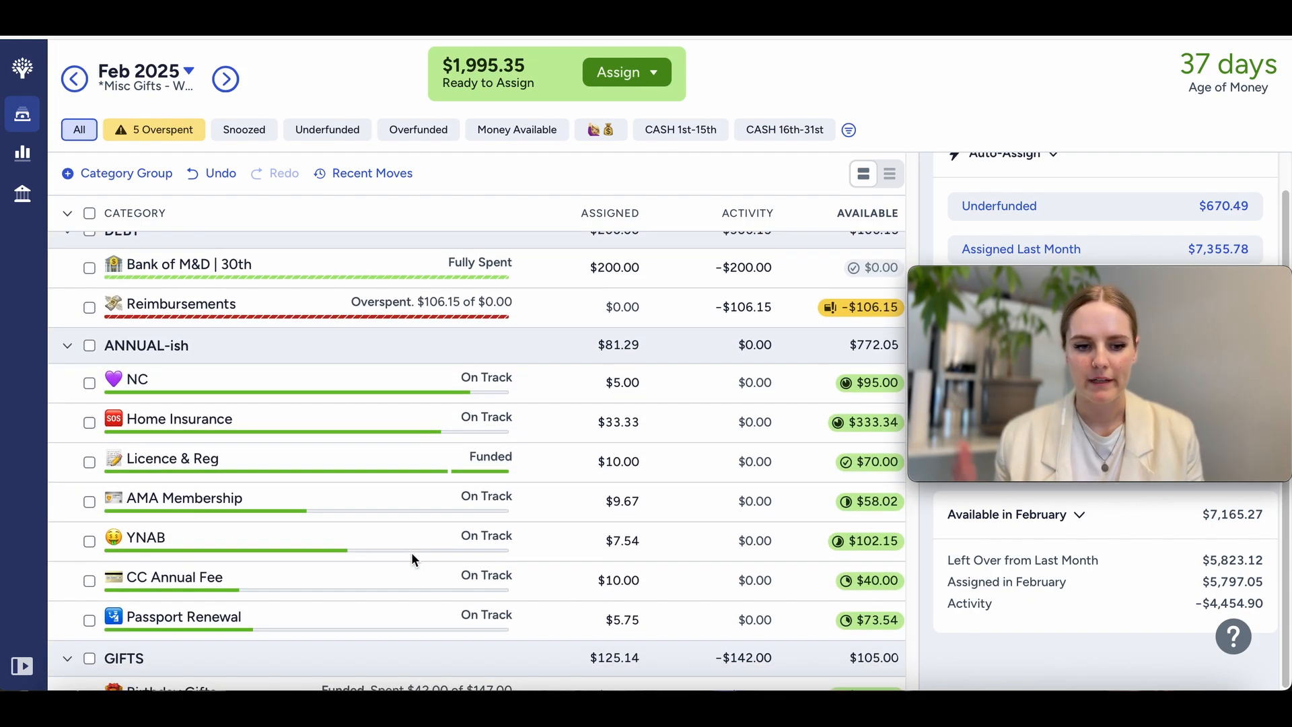
pyautogui.scroll(-4, 412, 553)
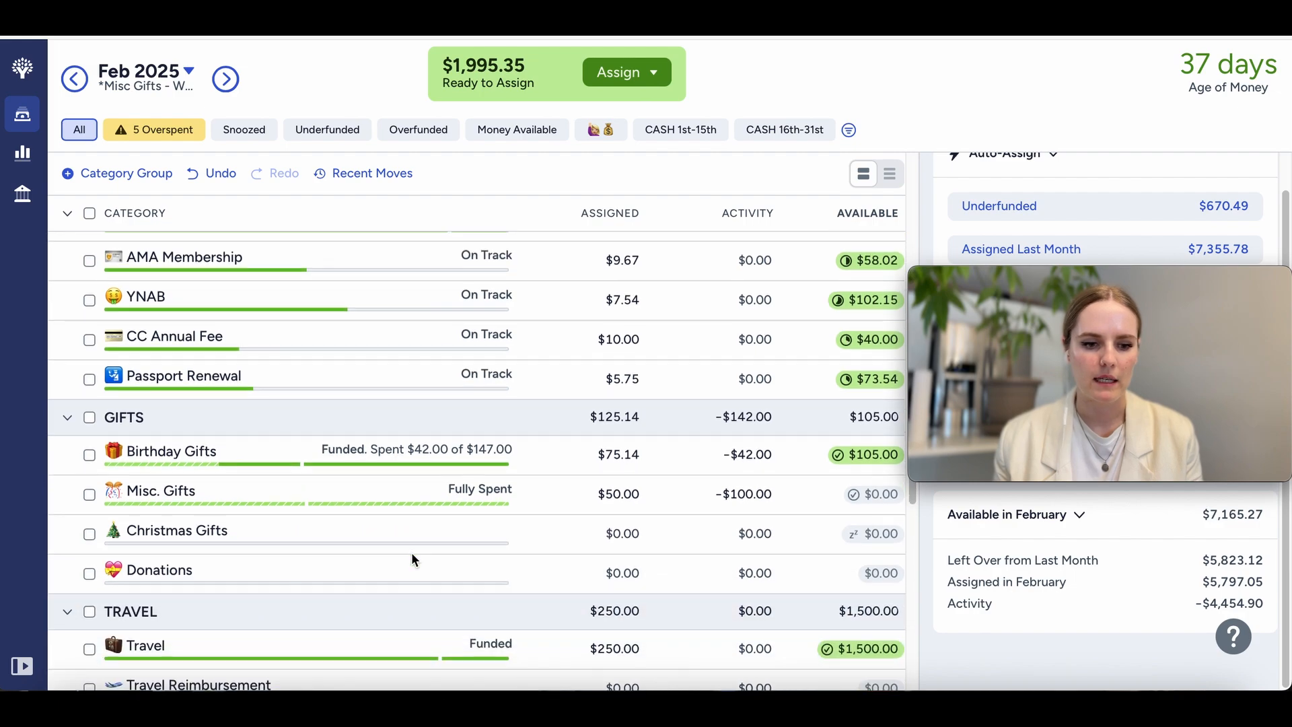
pyautogui.scroll(-1, 412, 553)
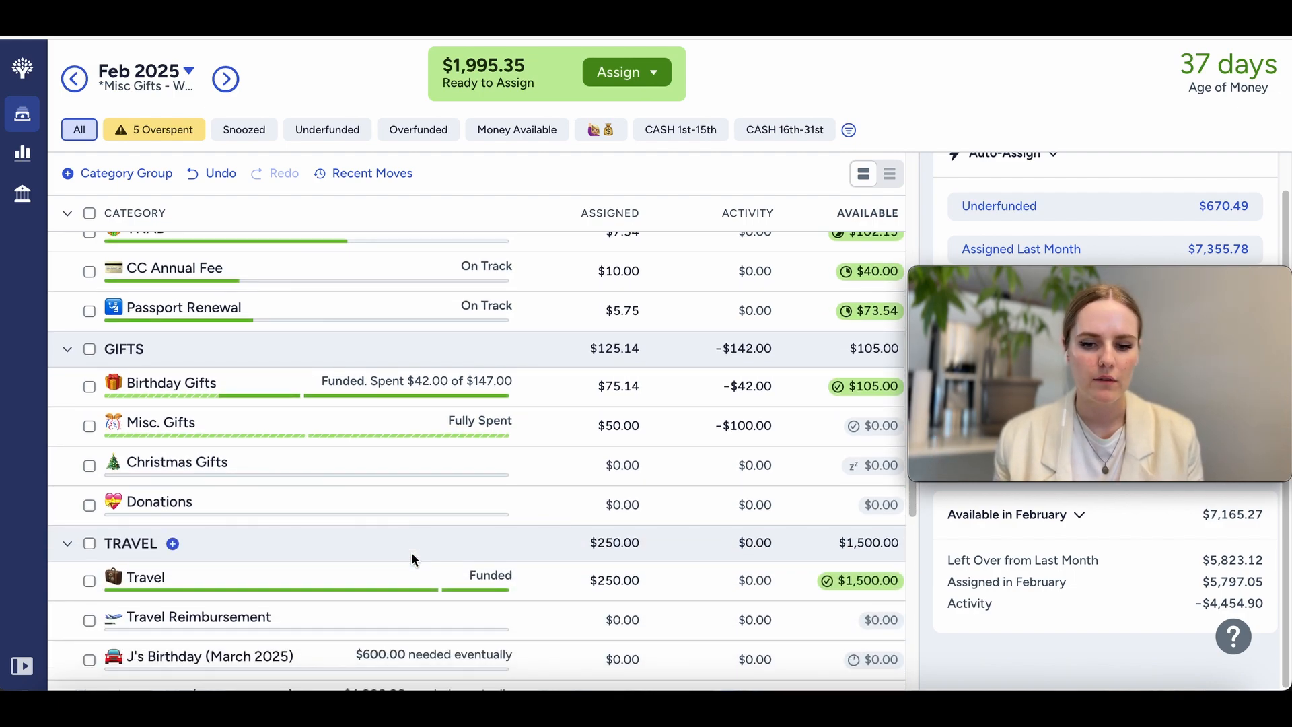
pyautogui.scroll(-1, 412, 559)
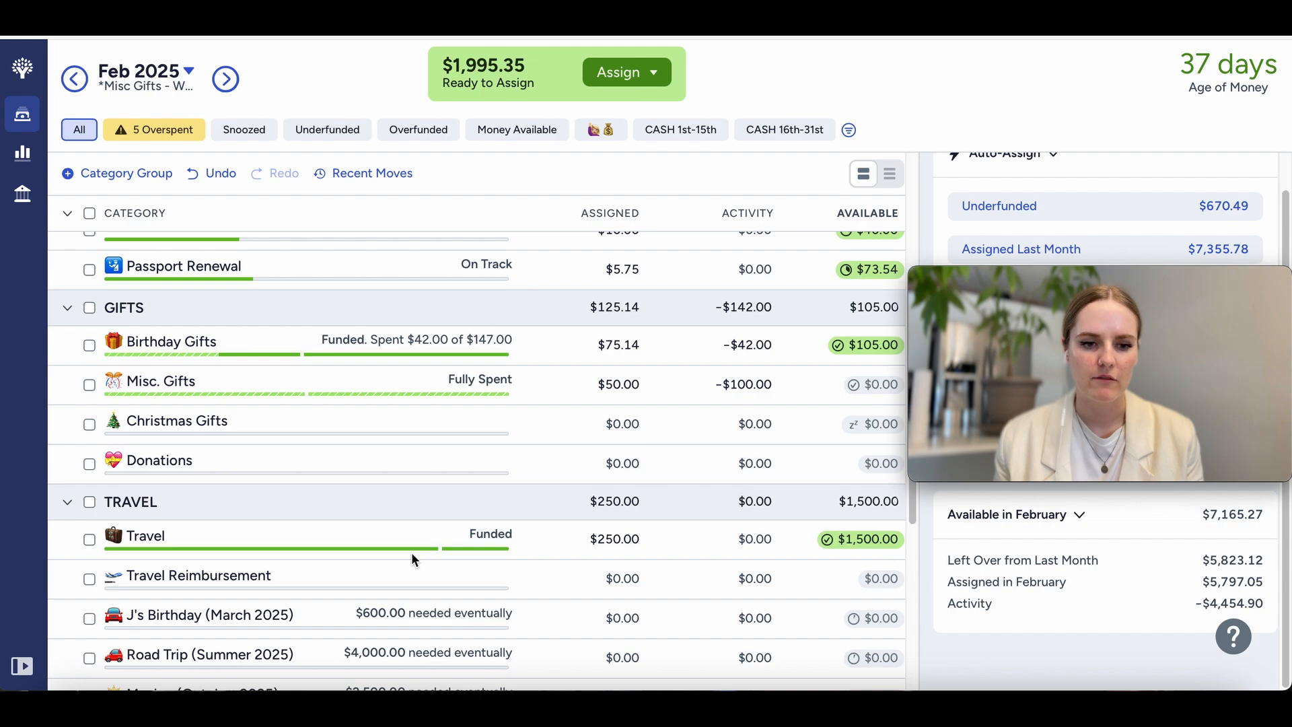
pyautogui.scroll(-5, 411, 559)
pyautogui.scroll(-2, 412, 558)
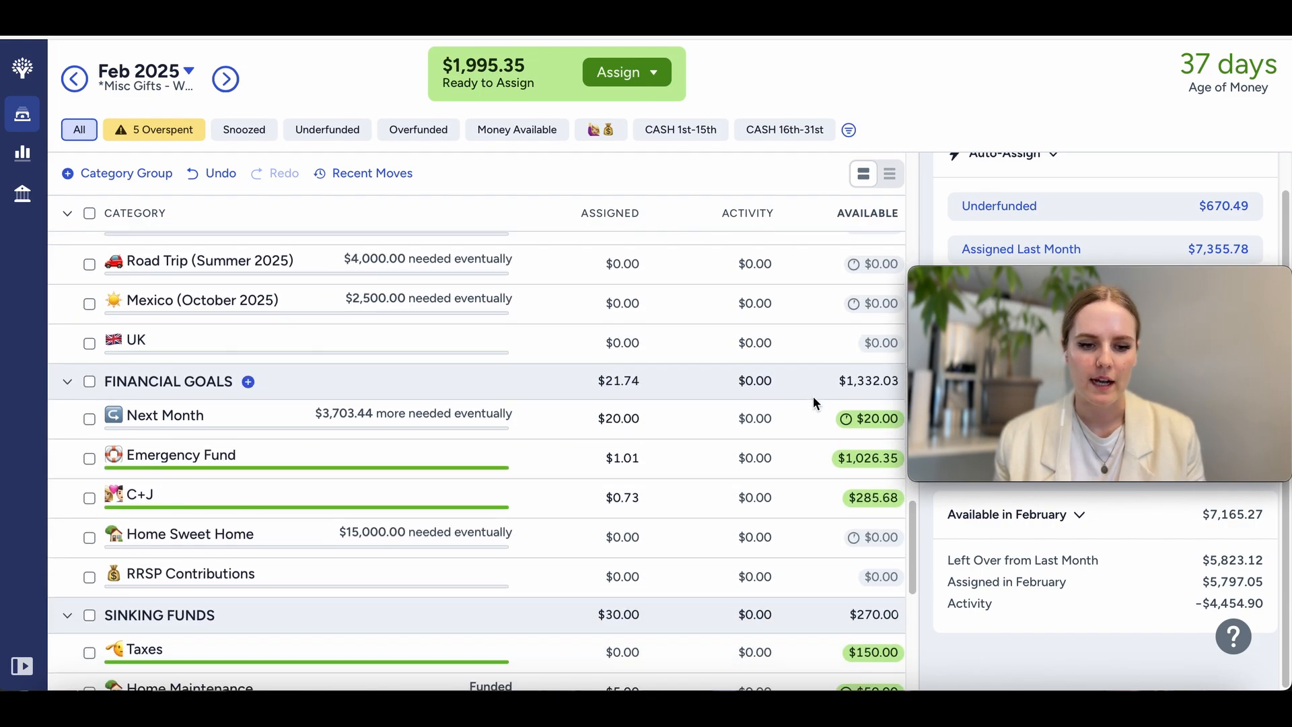
pyautogui.scroll(-5, 490, 593)
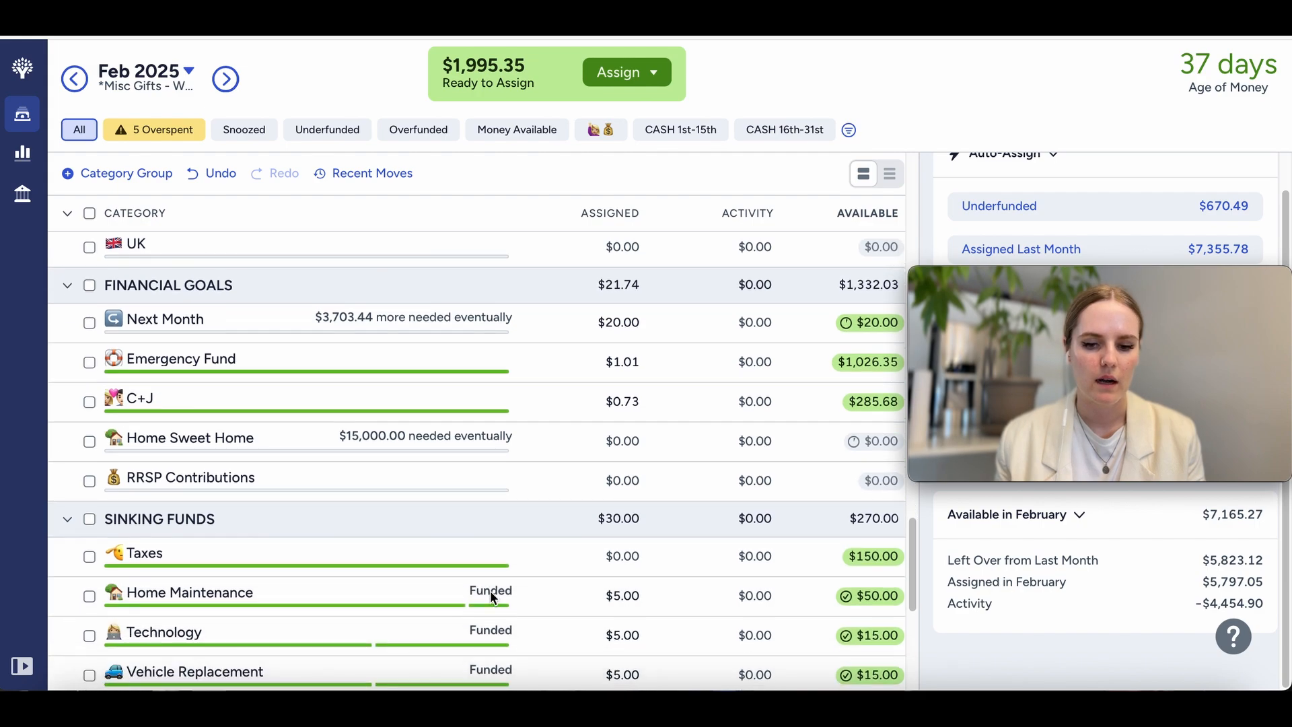
pyautogui.scroll(-4, 490, 591)
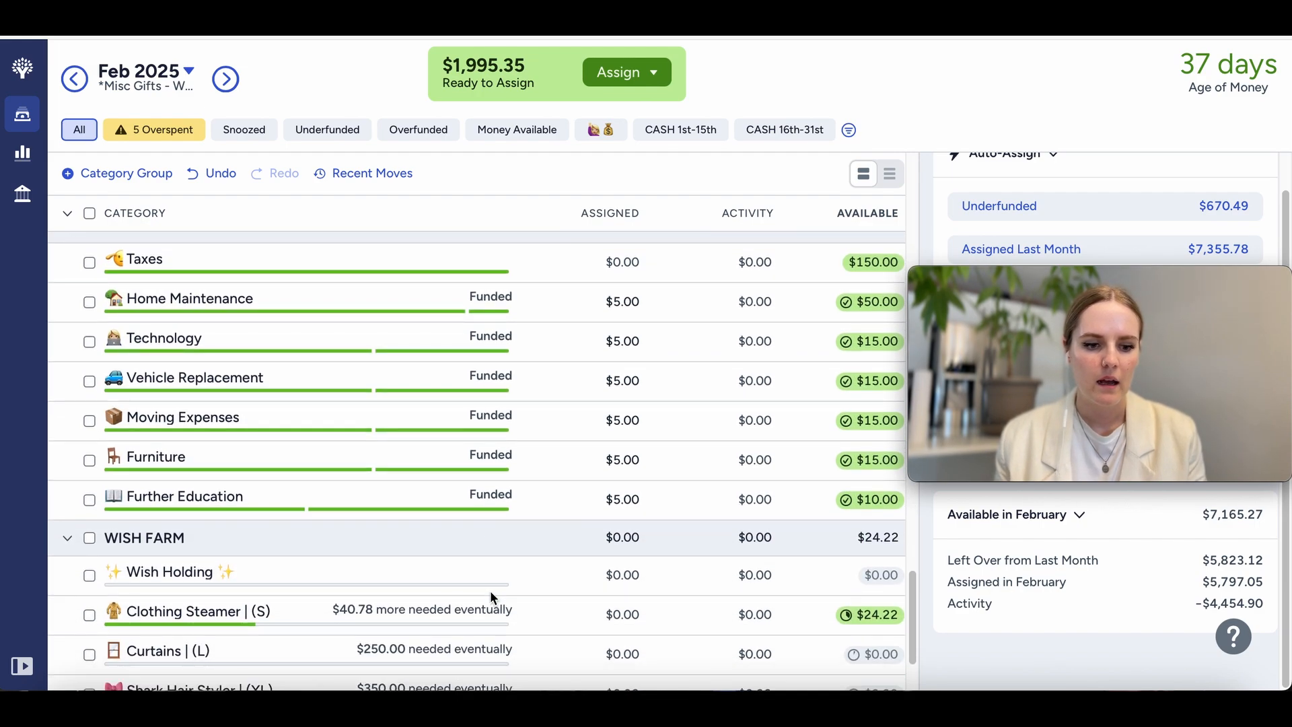
# Step: Move the $24.22 available in Clothing Steamer under Wish Farm to the Dining Out category
pyautogui.click(853, 521)
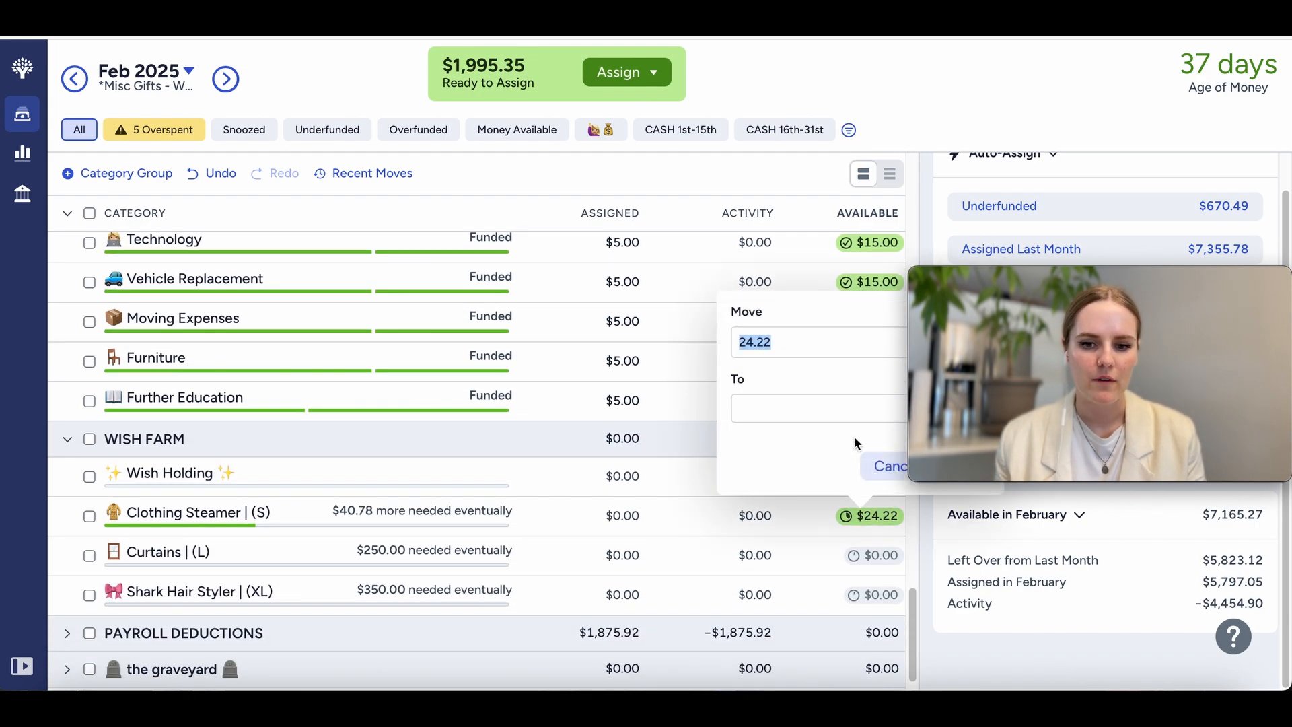
pyautogui.click(775, 406)
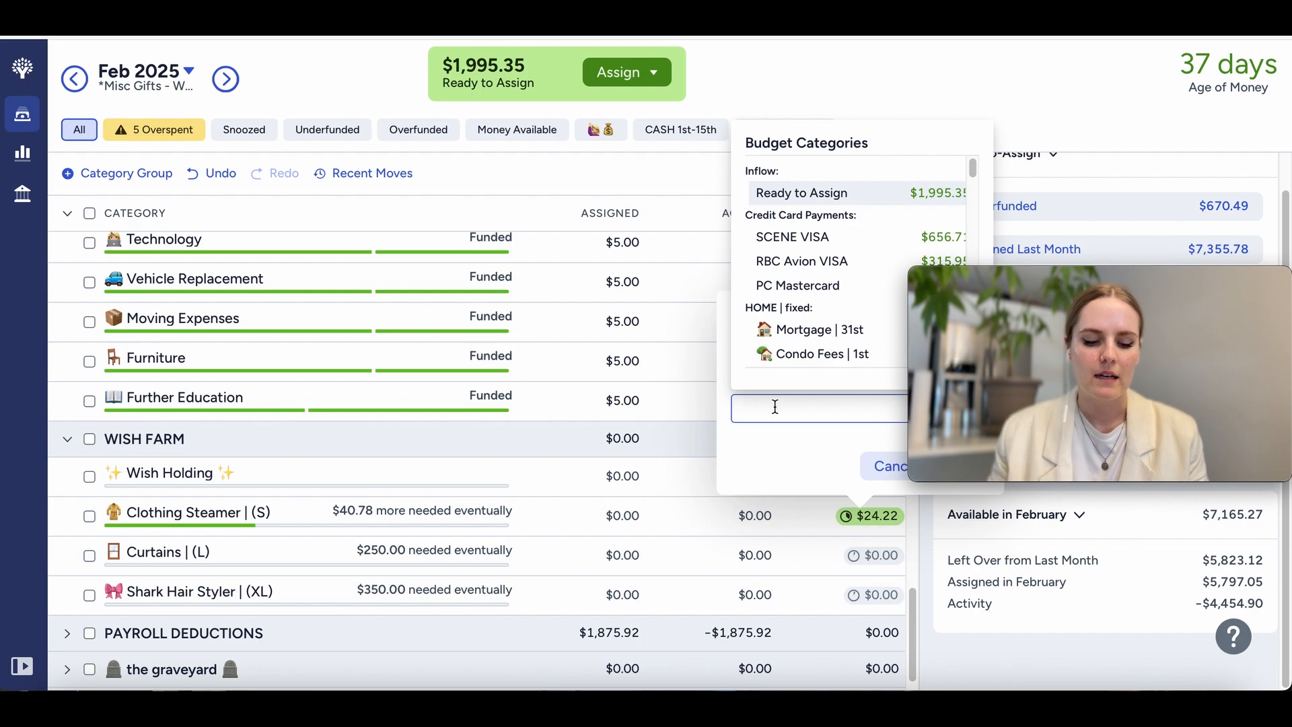
pyautogui.write('din')
pyautogui.click(824, 195)
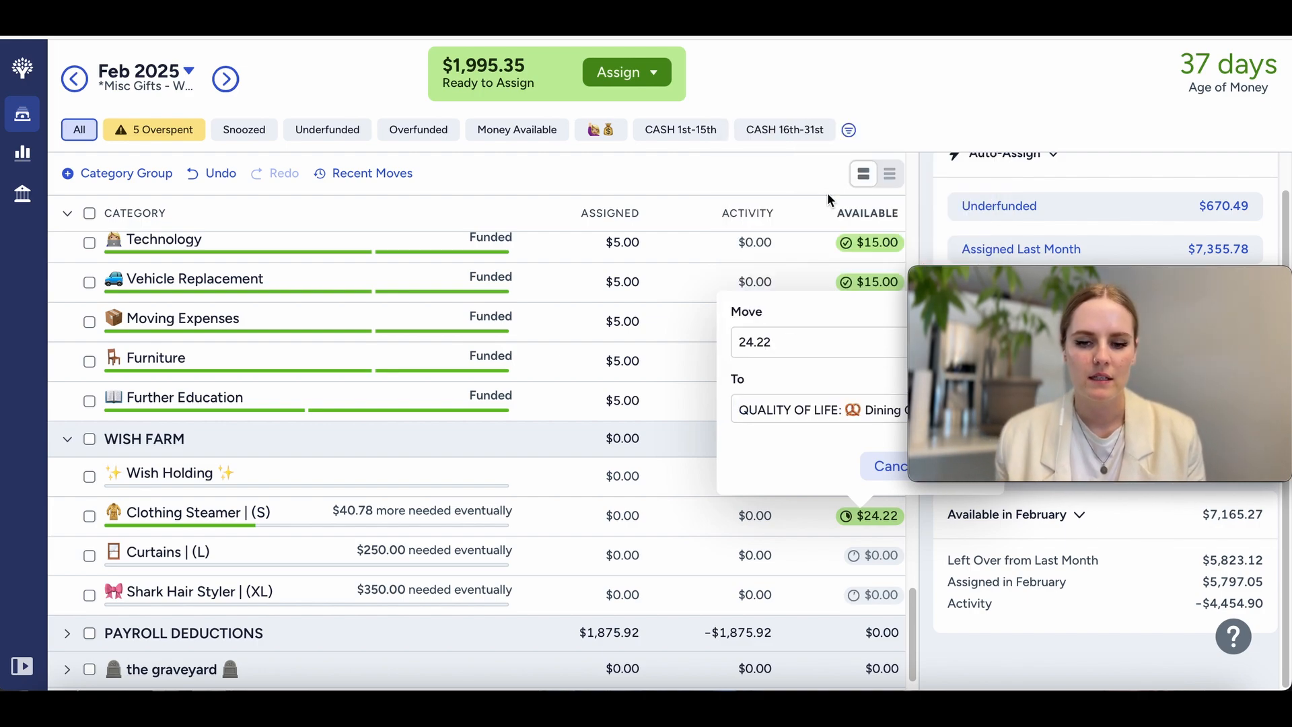
pyautogui.moveTo(1108, 286); pyautogui.dragTo(1108, 178)
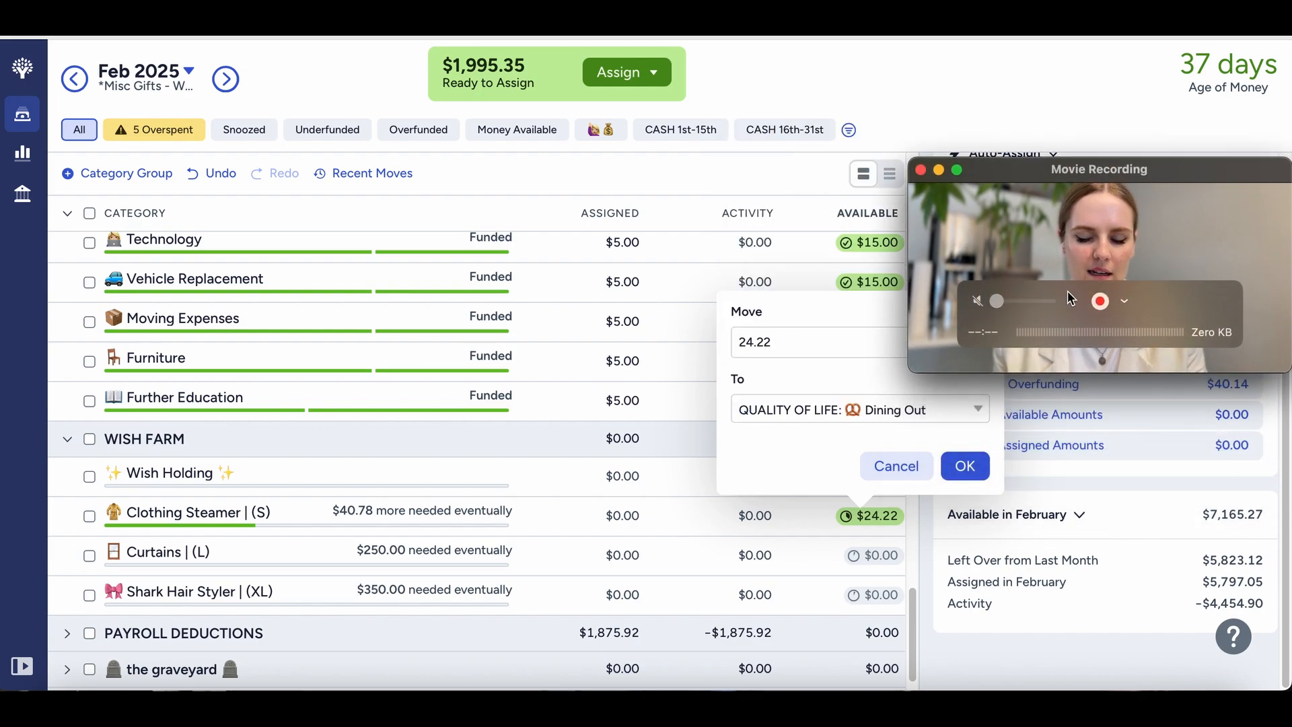
pyautogui.click(965, 465)
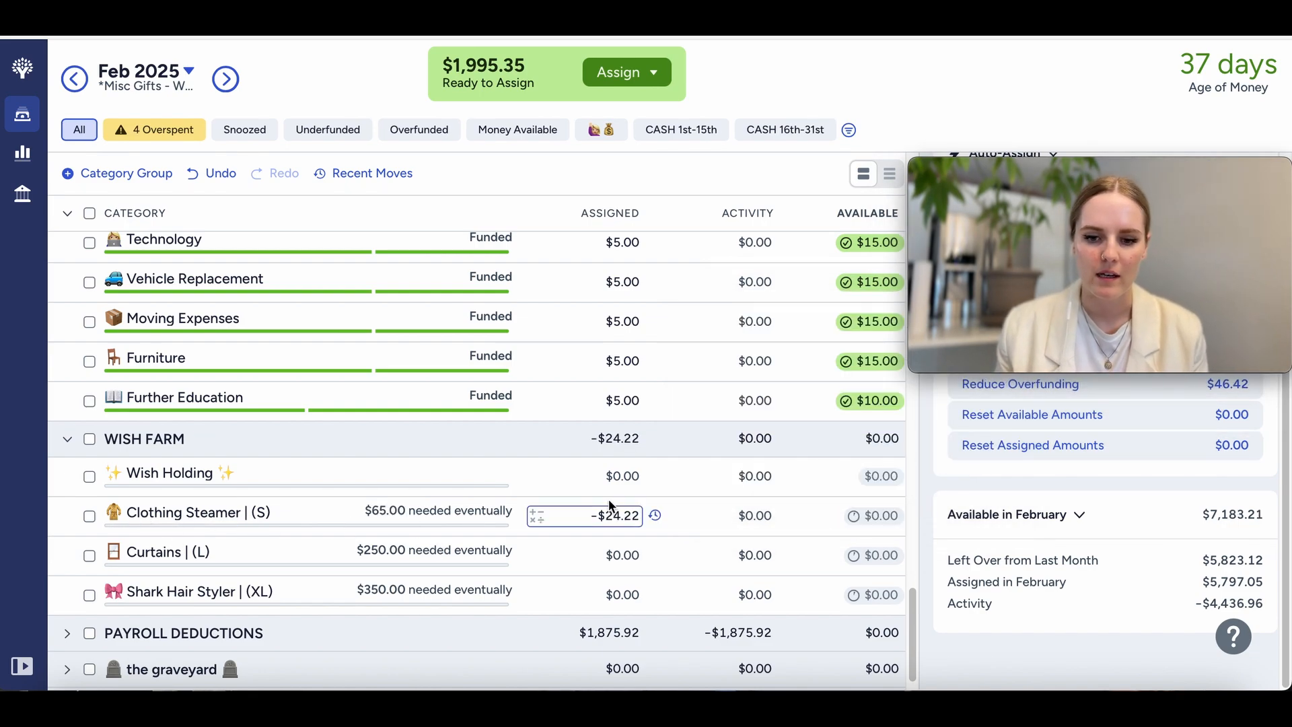
# Step: Move the leftover $6.28 from Dining Out to the Entertainment category
pyautogui.scroll(10, 610, 508)
pyautogui.scroll(10, 611, 506)
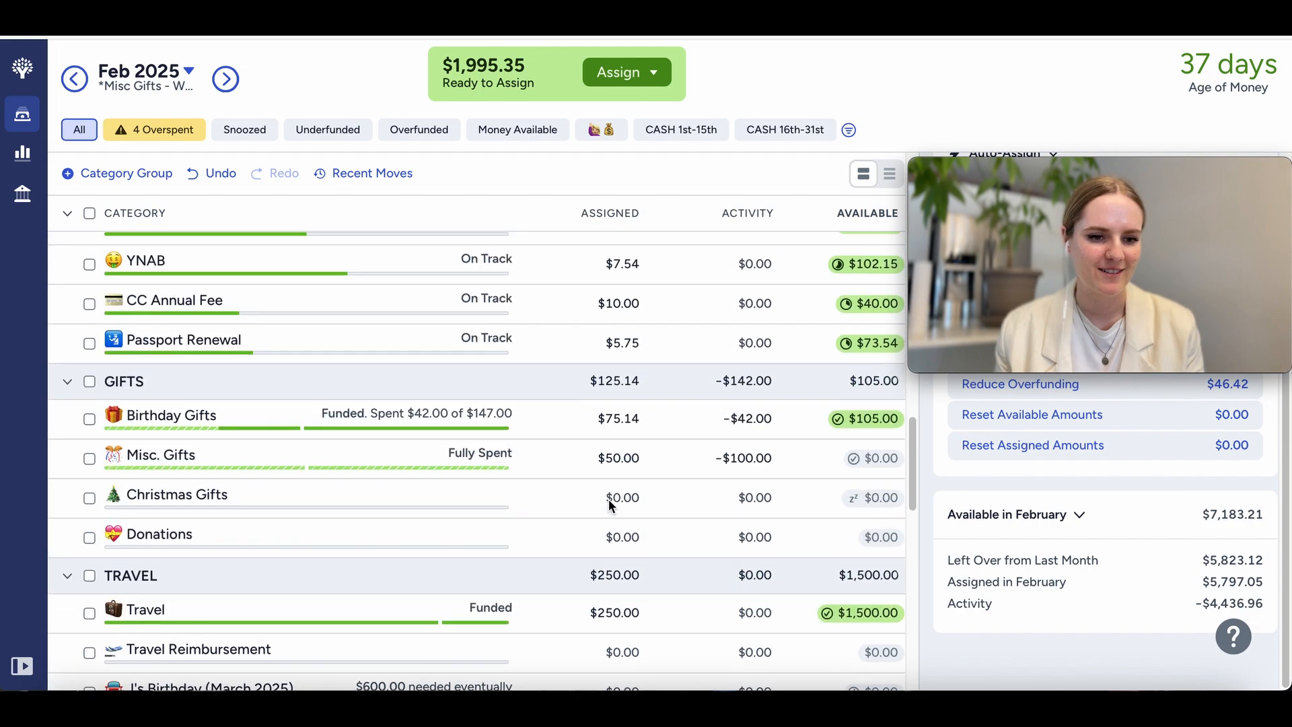
pyautogui.scroll(5, 610, 501)
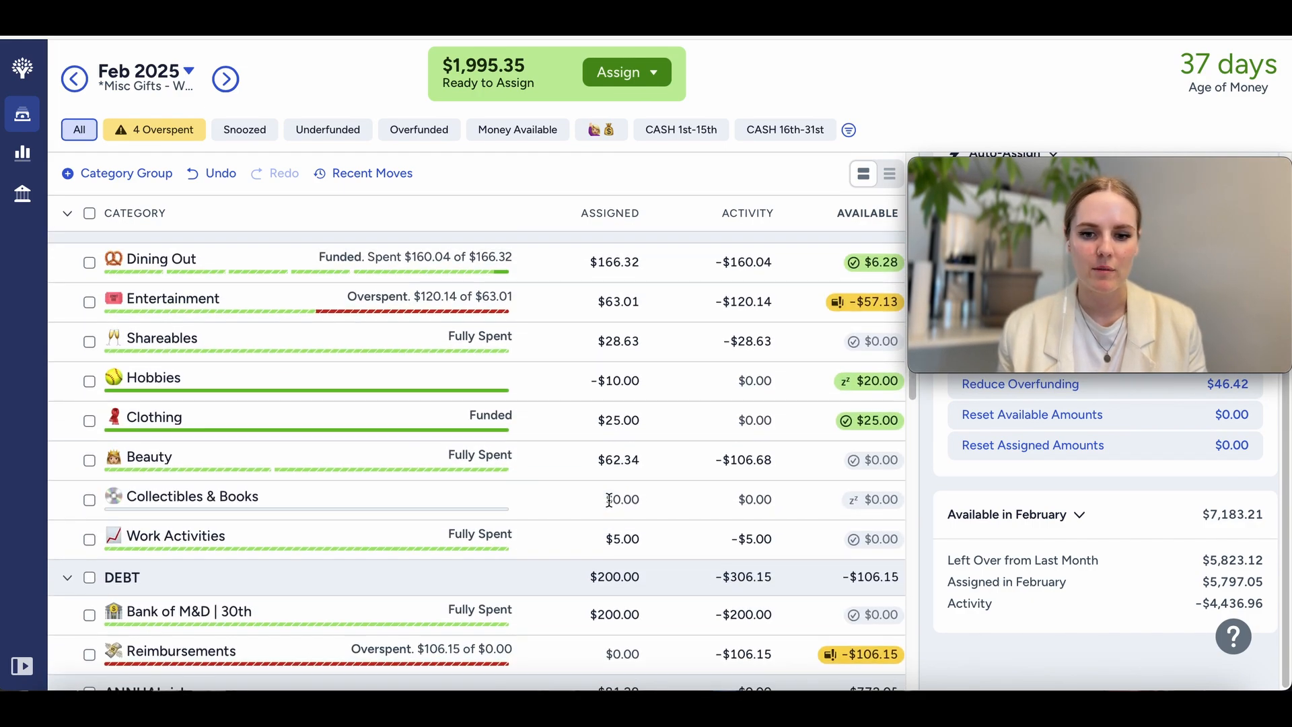
pyautogui.click(863, 425)
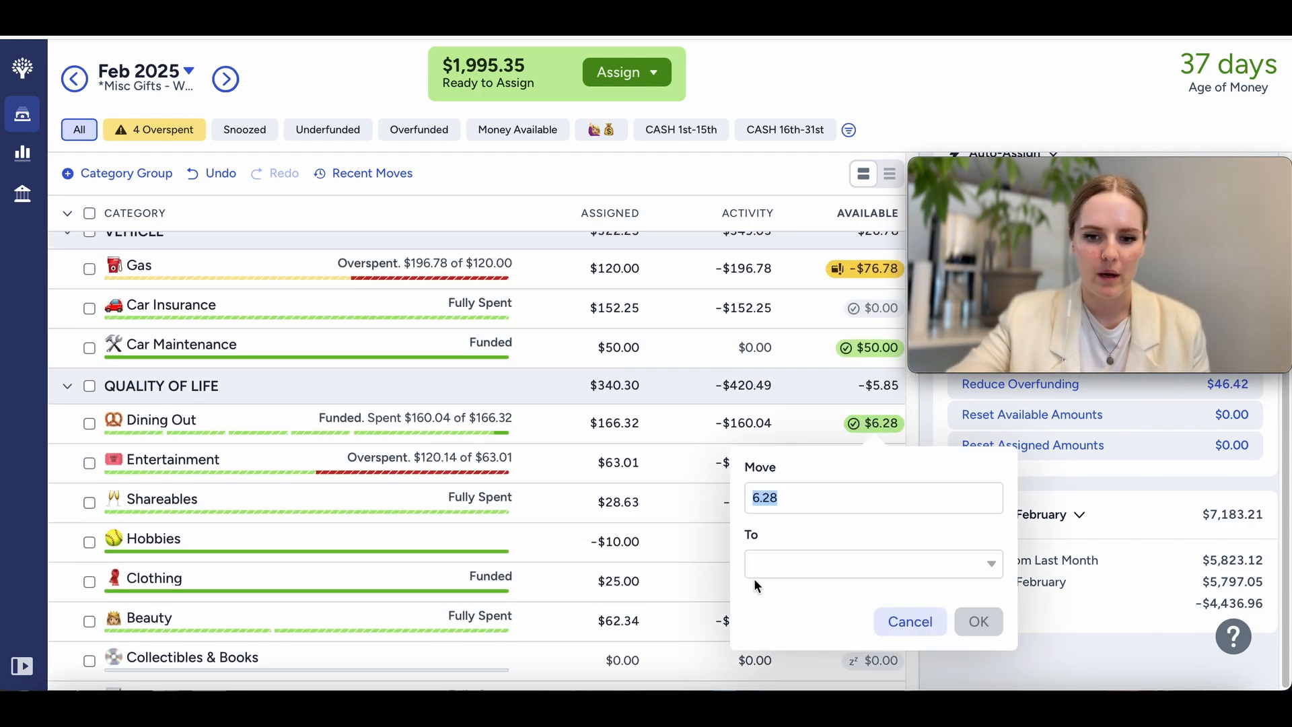
pyautogui.click(764, 564)
pyautogui.write('r')
pyautogui.press('BackSpace')
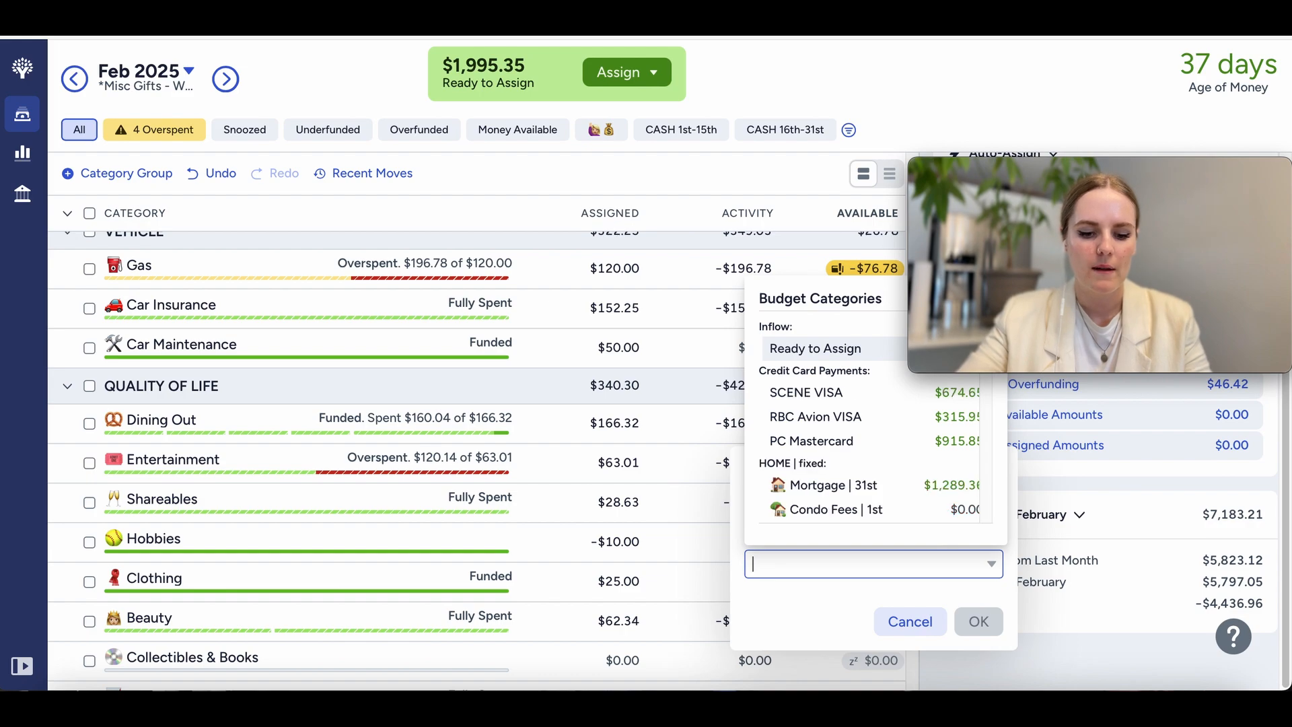
pyautogui.write('ent')
pyautogui.click(823, 350)
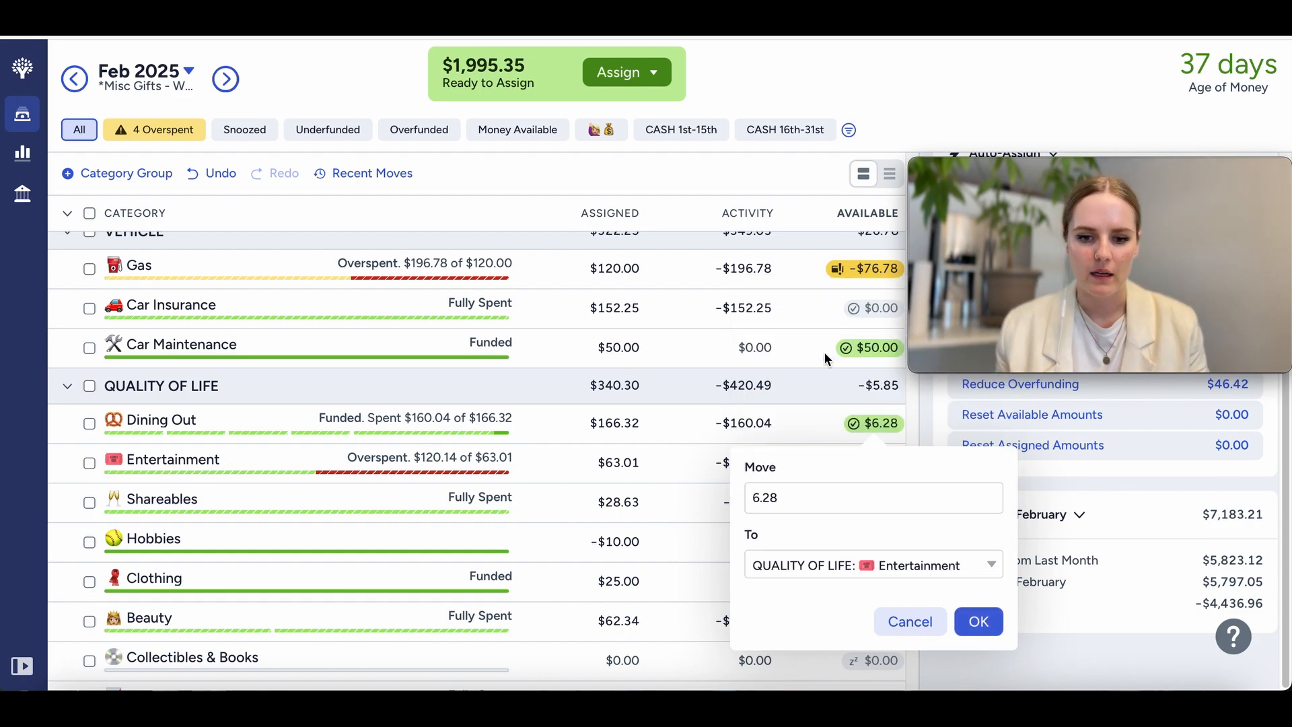
pyautogui.click(978, 621)
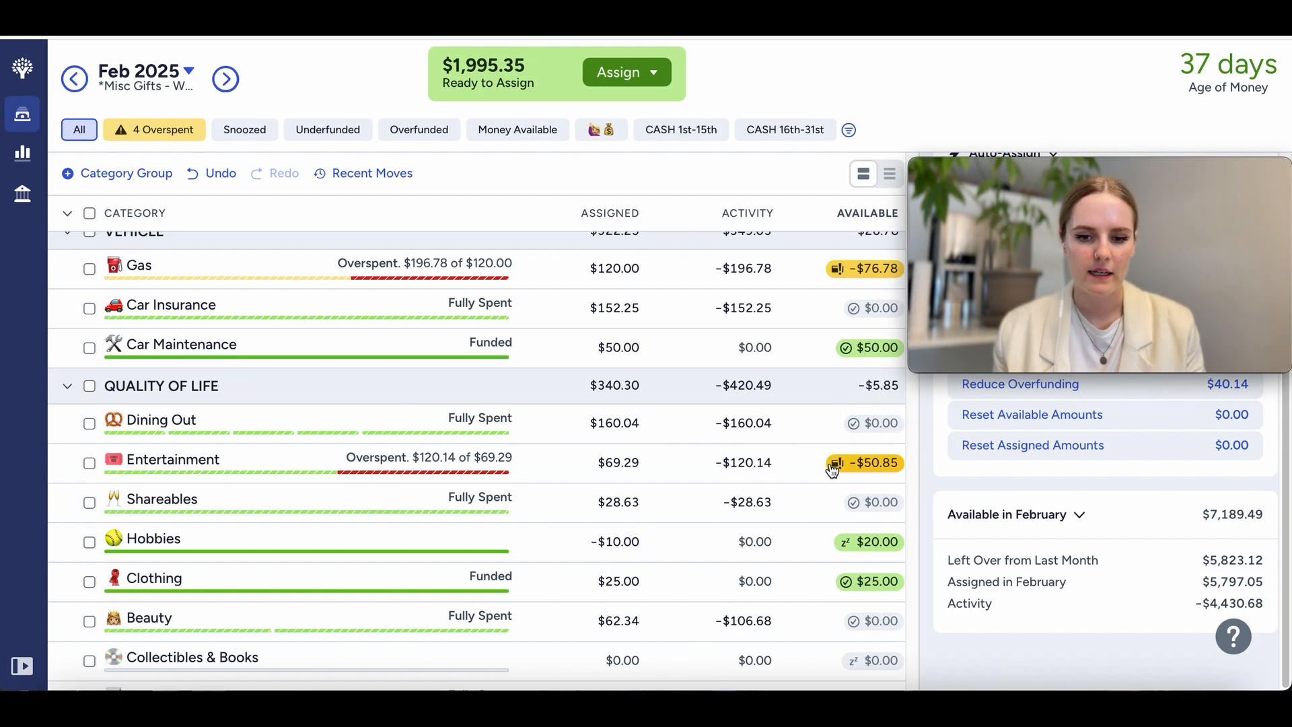
# Step: Show only the overspent categories, check the Gas category's monthly target, and return to viewing all categories
pyautogui.click(182, 134)
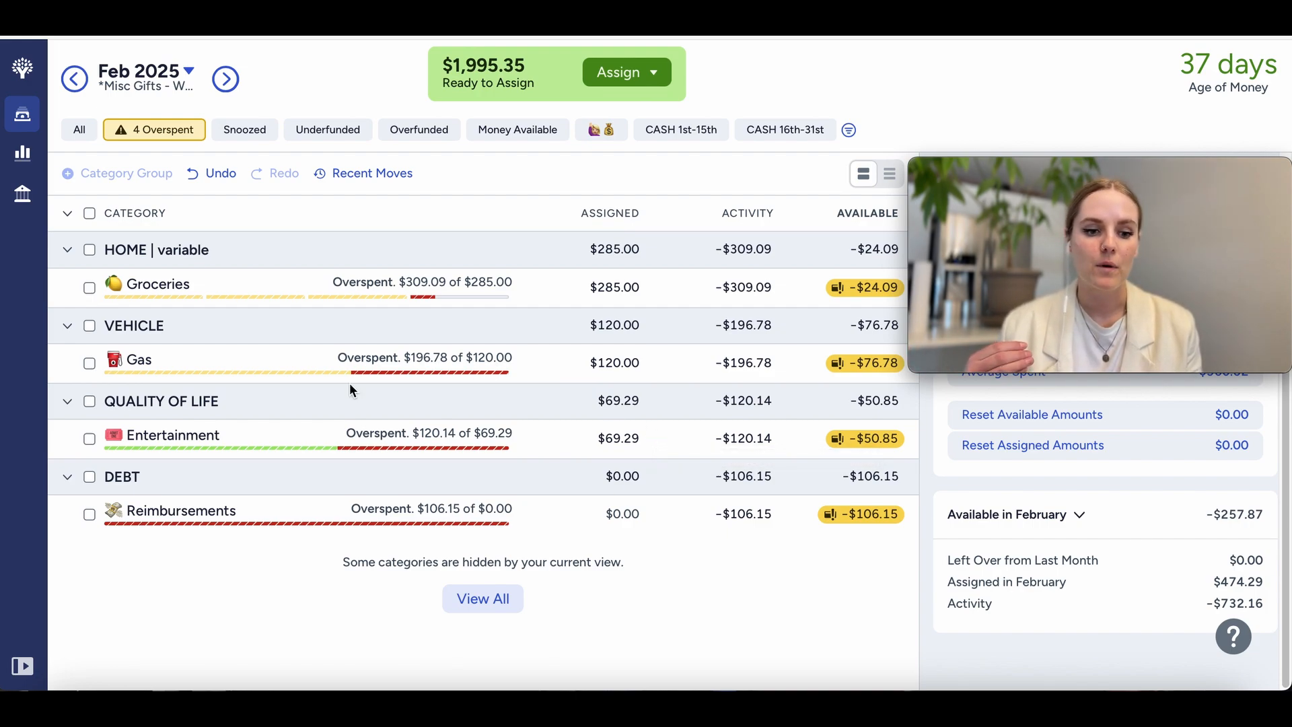
pyautogui.click(359, 364)
pyautogui.moveTo(1014, 525); pyautogui.dragTo(1064, 522)
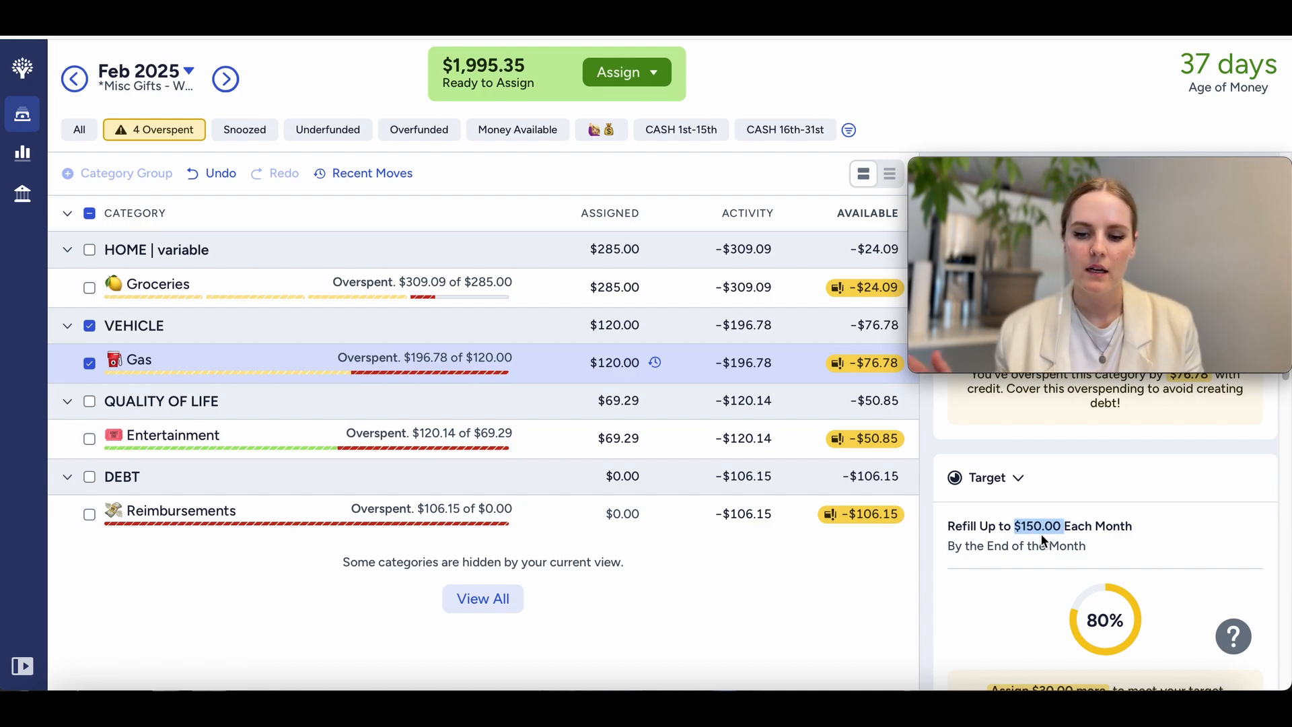
pyautogui.click(90, 364)
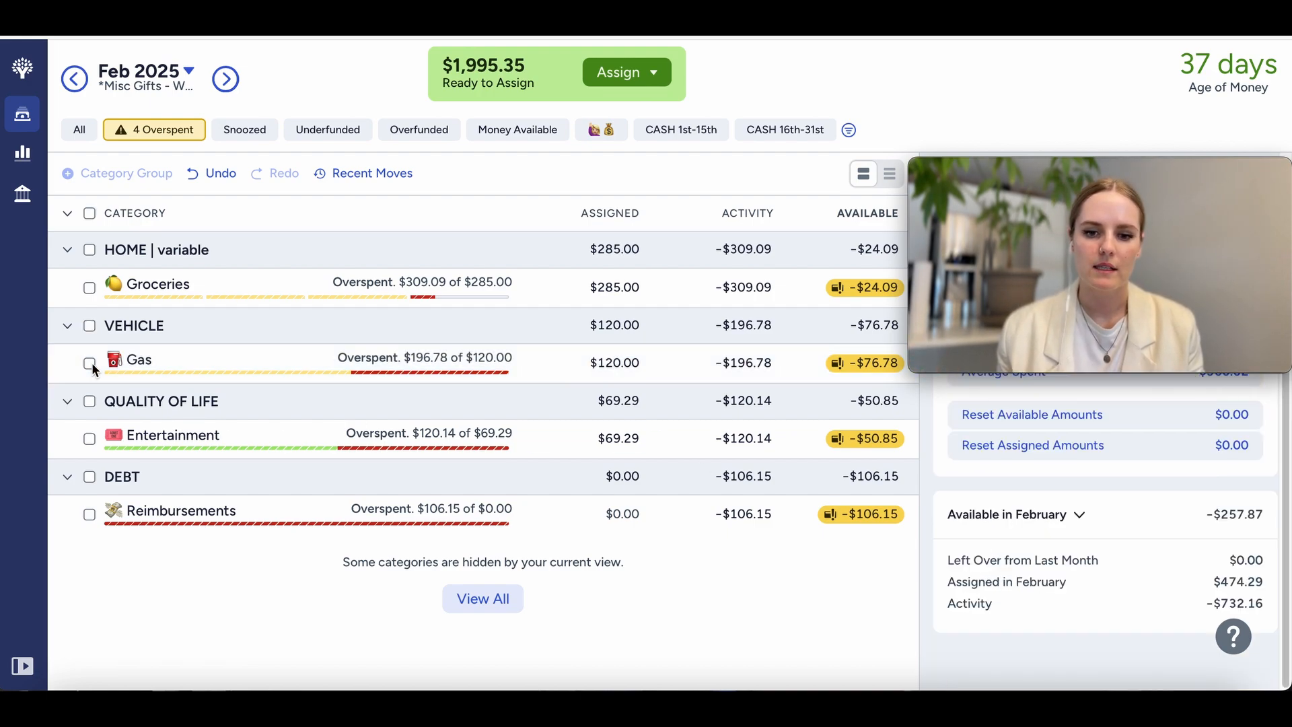
pyautogui.click(475, 616)
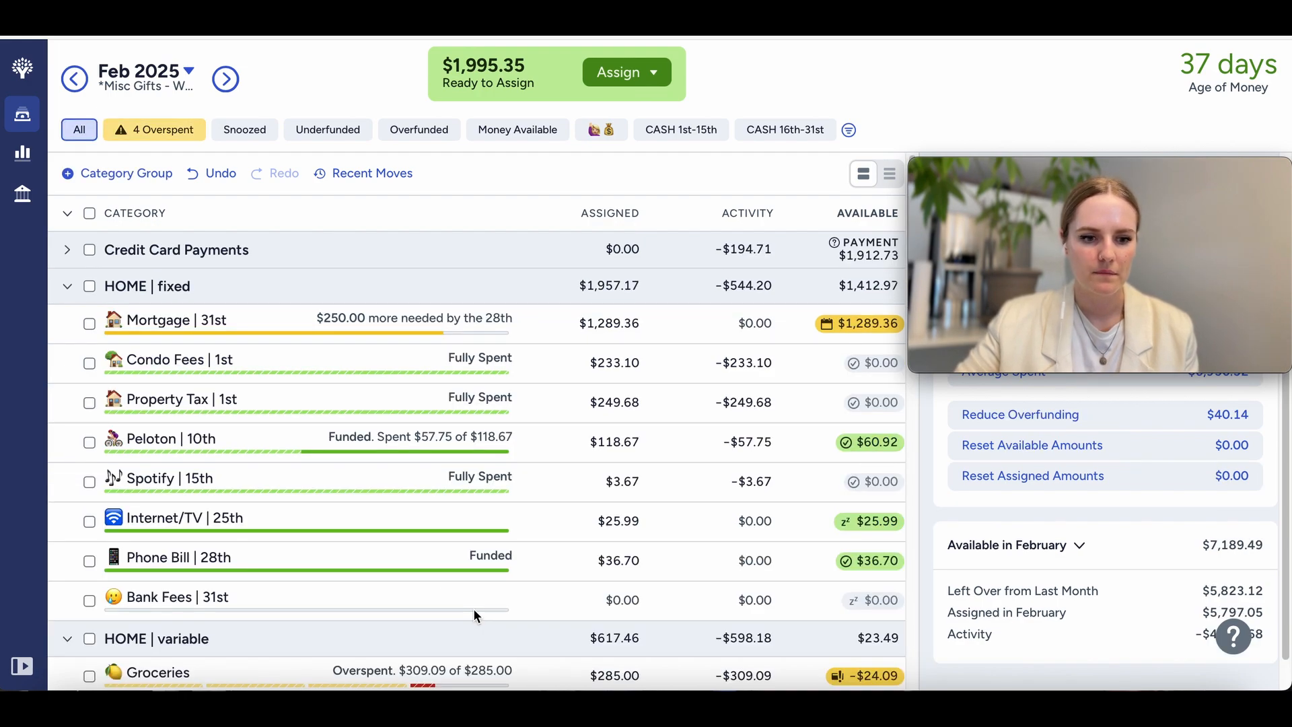
# Step: Move the $12.66 available in Toiletries to the Entertainment category
pyautogui.scroll(-5, 474, 613)
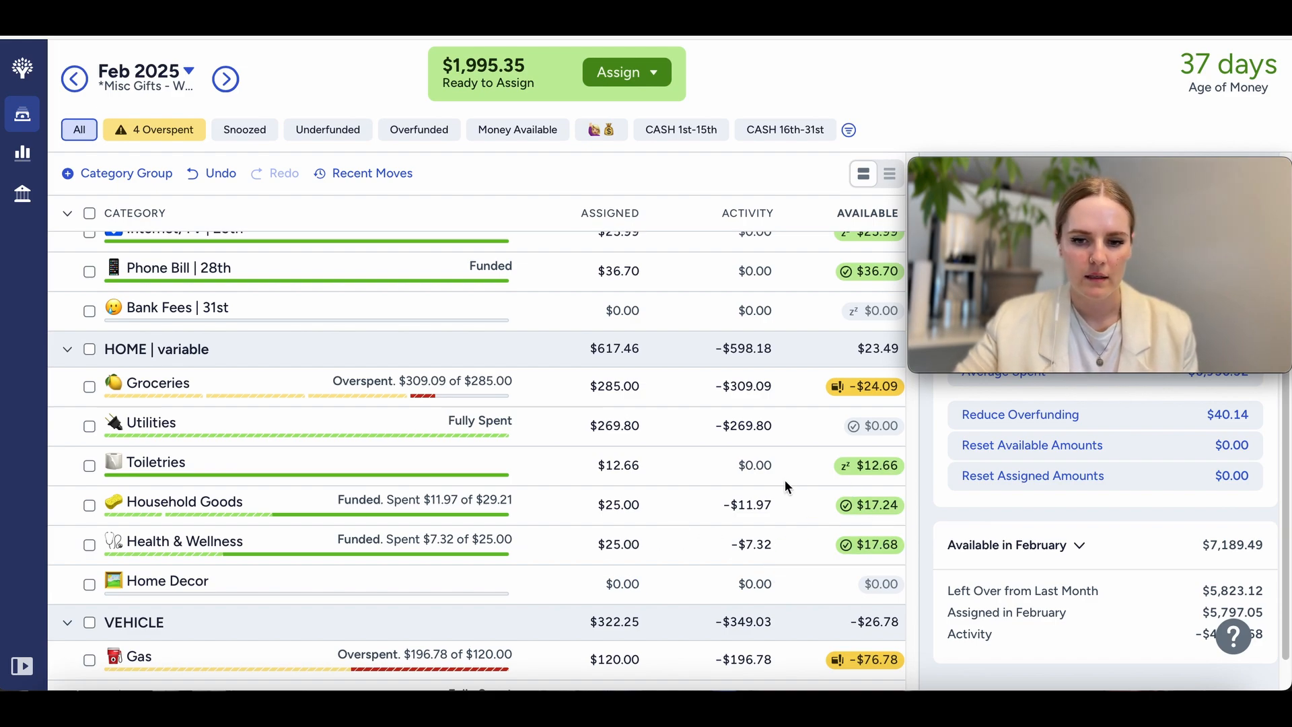
pyautogui.click(868, 465)
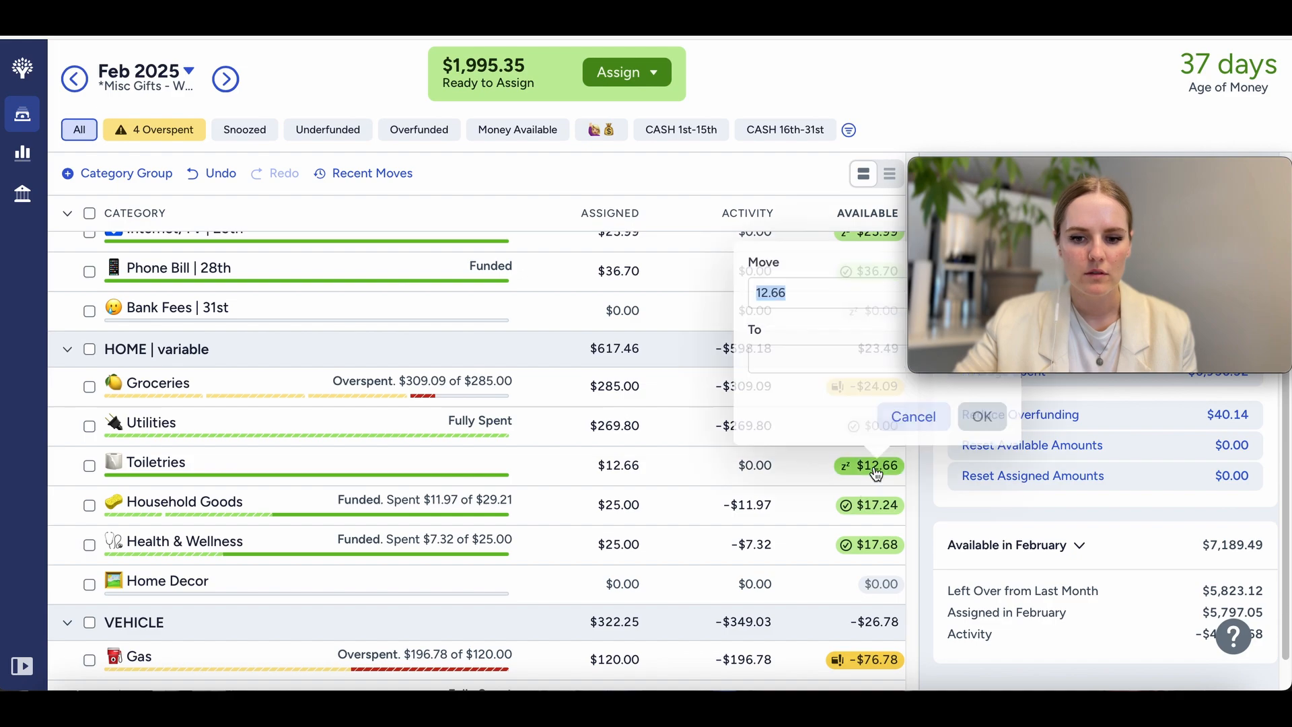
pyautogui.click(792, 358)
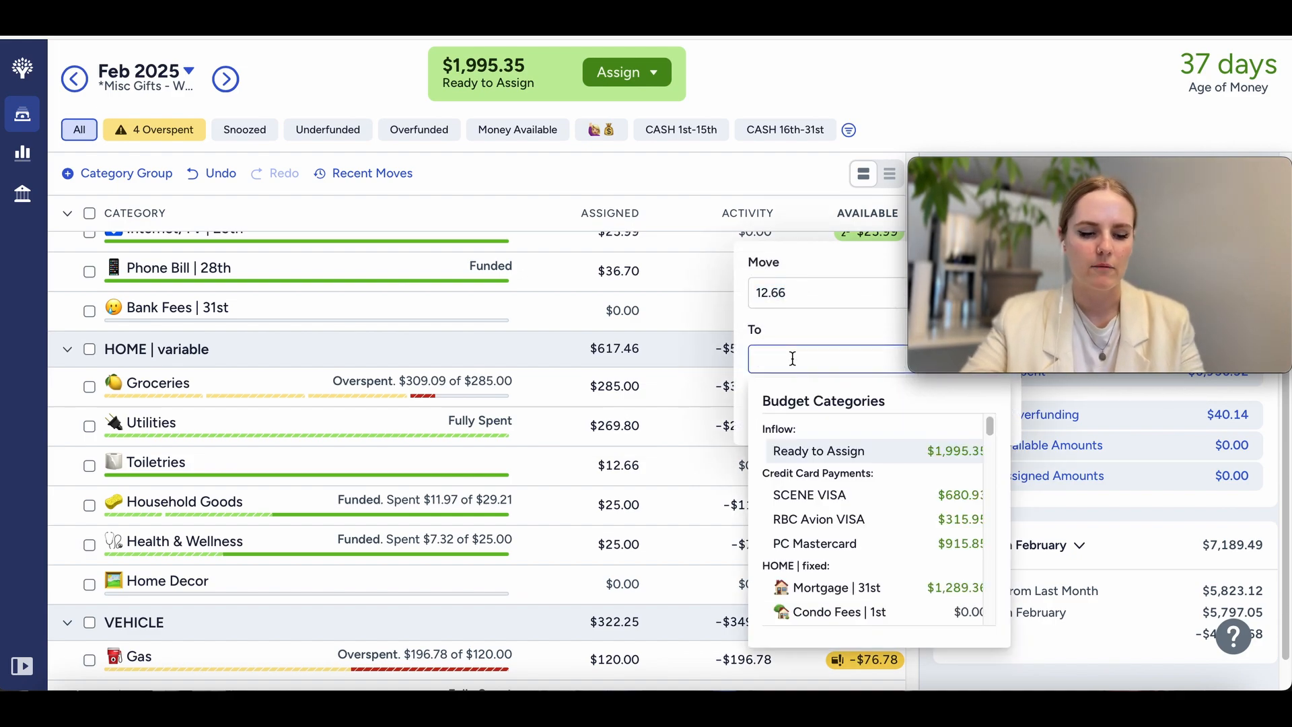
pyautogui.write('ent')
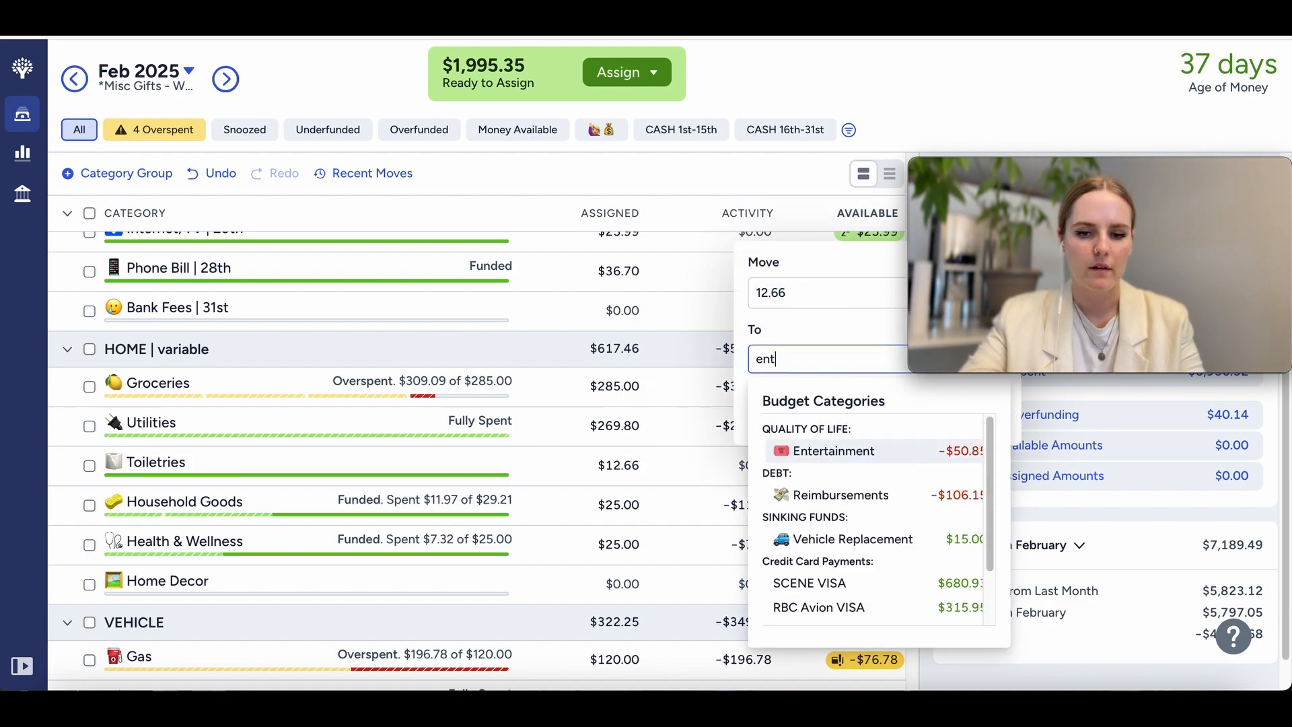
pyautogui.click(863, 450)
pyautogui.click(981, 419)
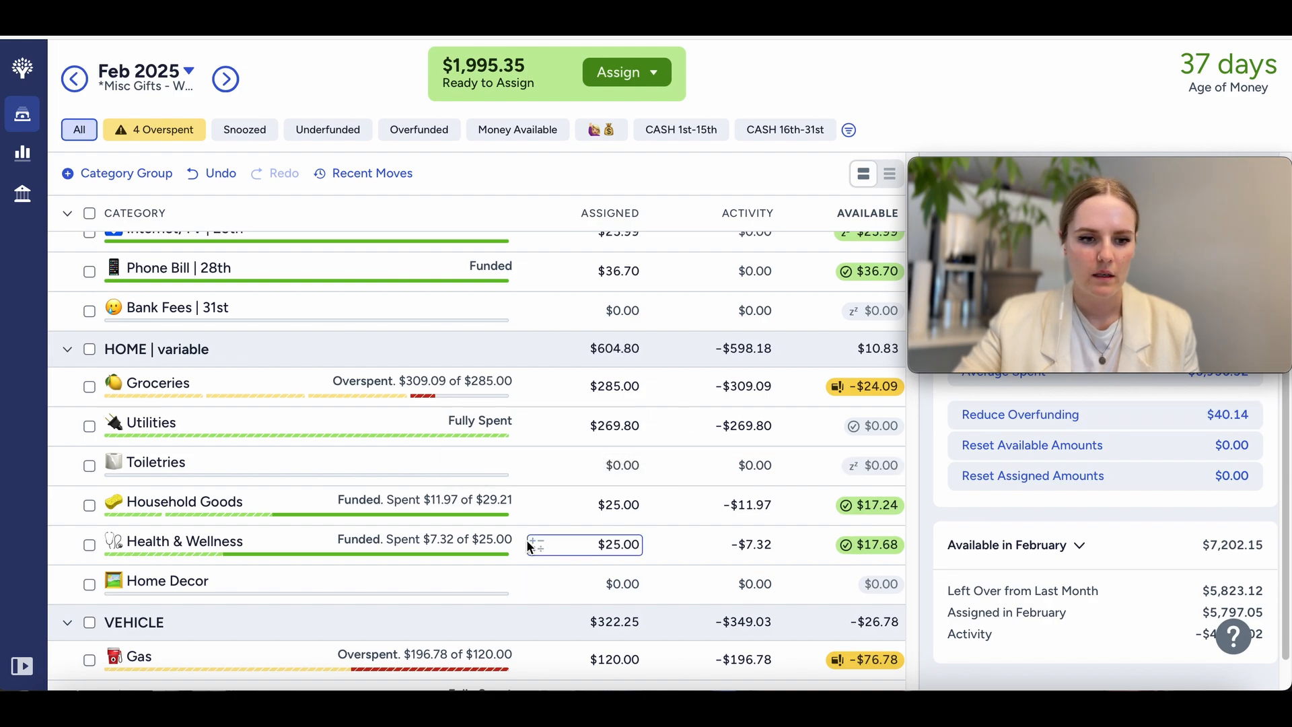
# Step: Check the past assigned and spent amounts for Household Goods and Toiletries, and scan Vehicle and Quality of Life for spare money
pyautogui.scroll(-1, 526, 540)
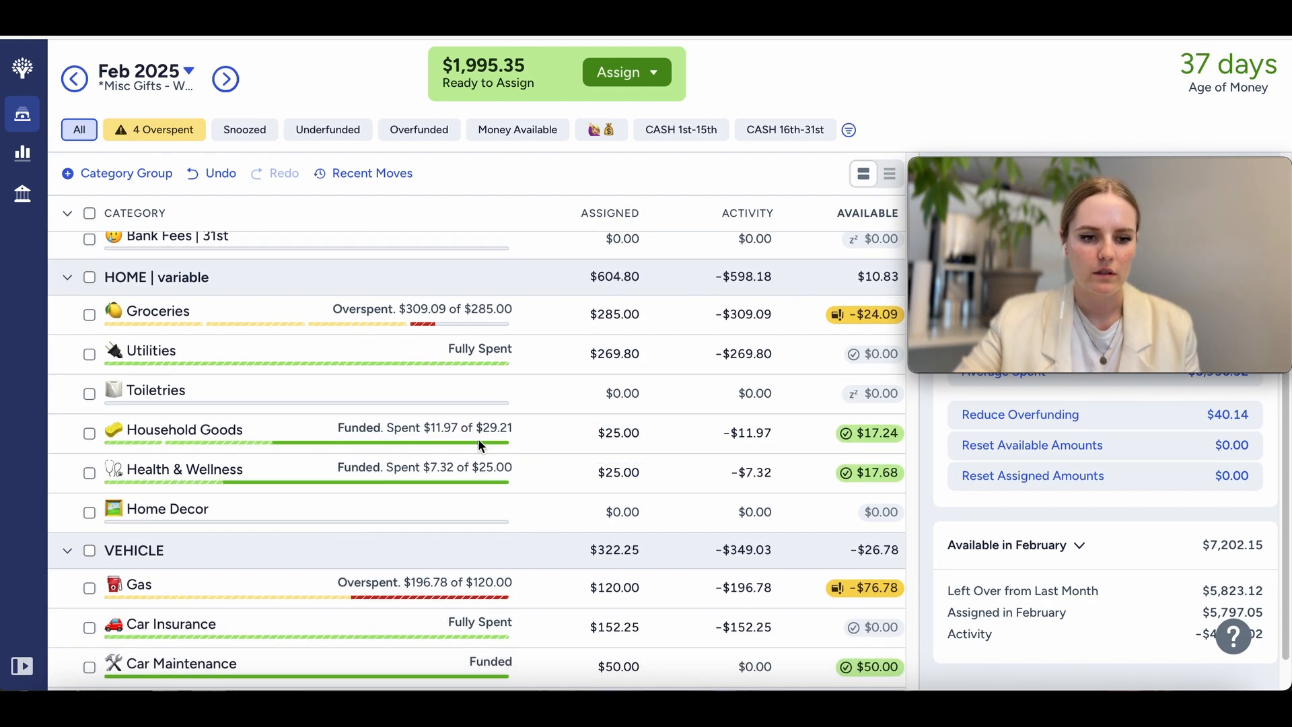
pyautogui.click(367, 430)
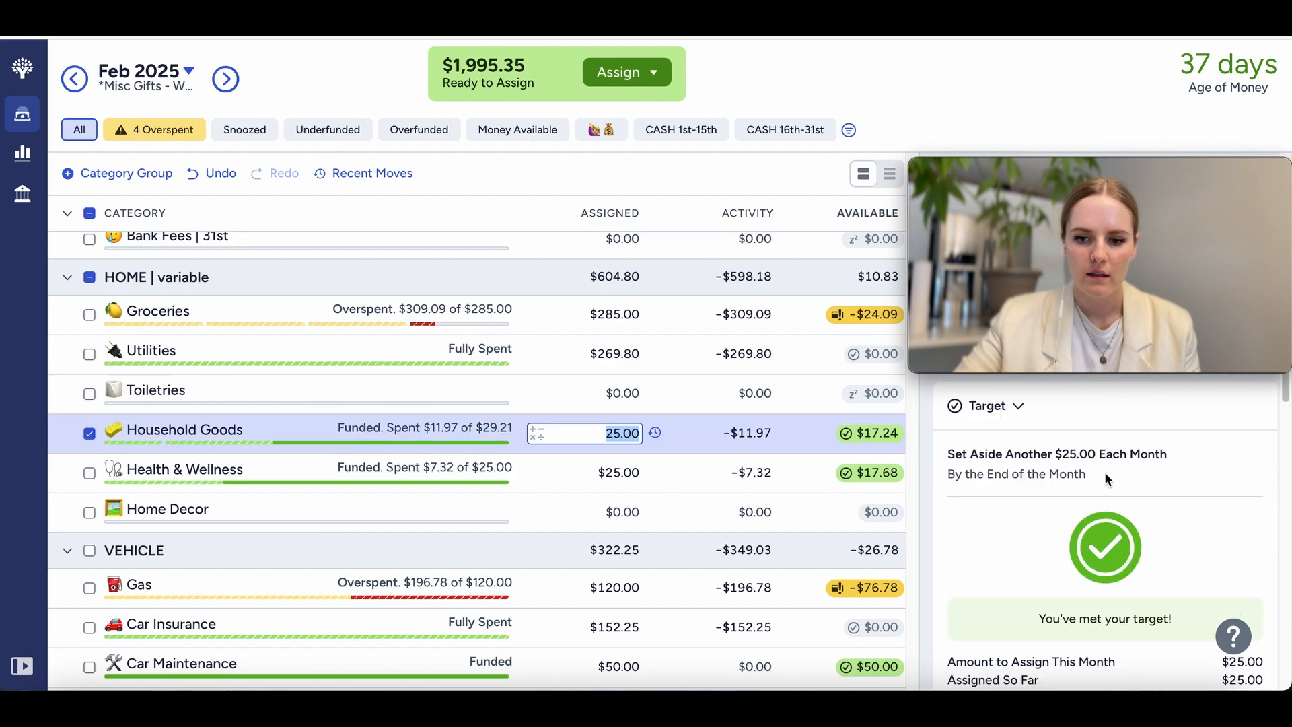
pyautogui.scroll(-5, 1093, 538)
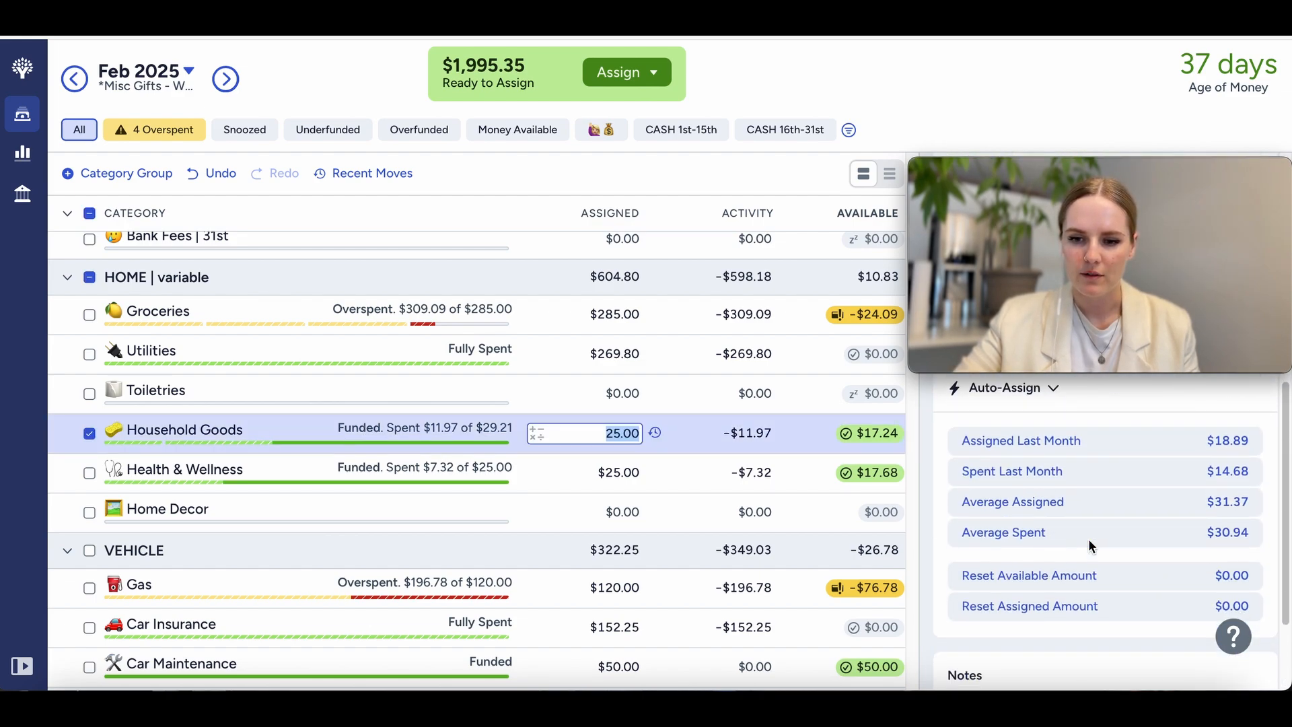
pyautogui.click(437, 403)
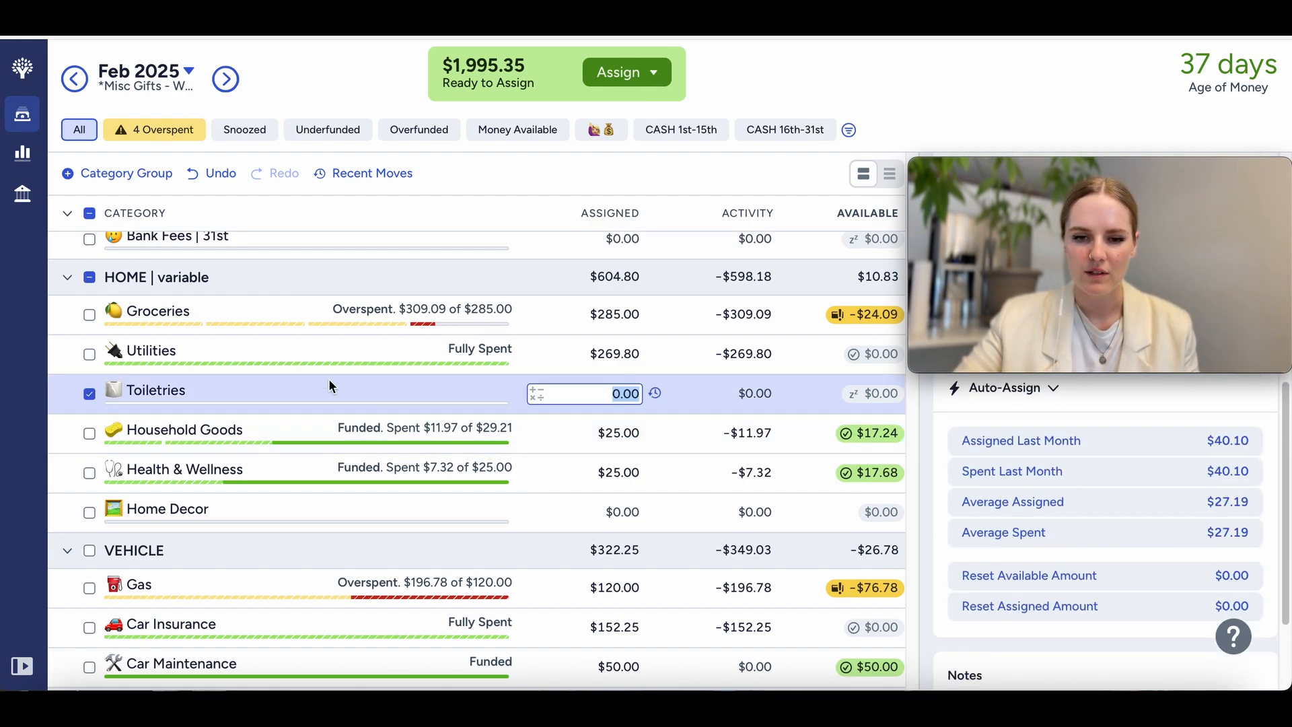
pyautogui.click(88, 395)
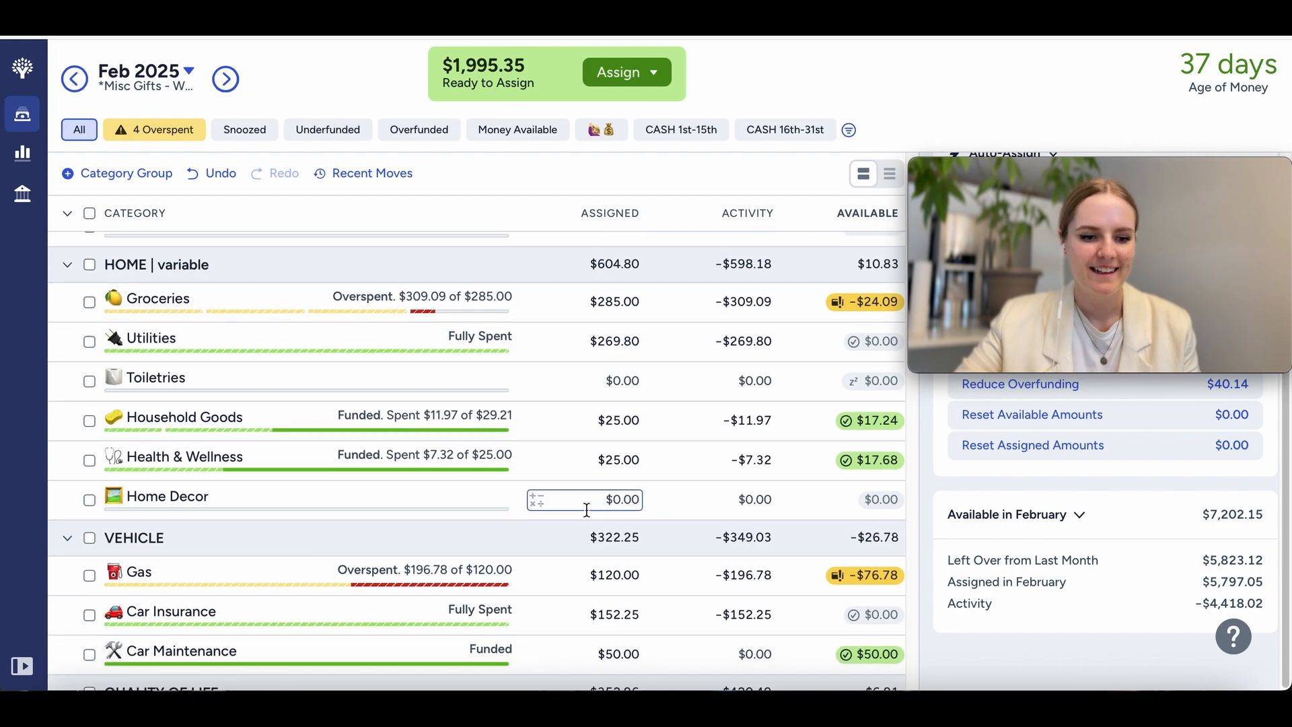
pyautogui.scroll(-3, 586, 509)
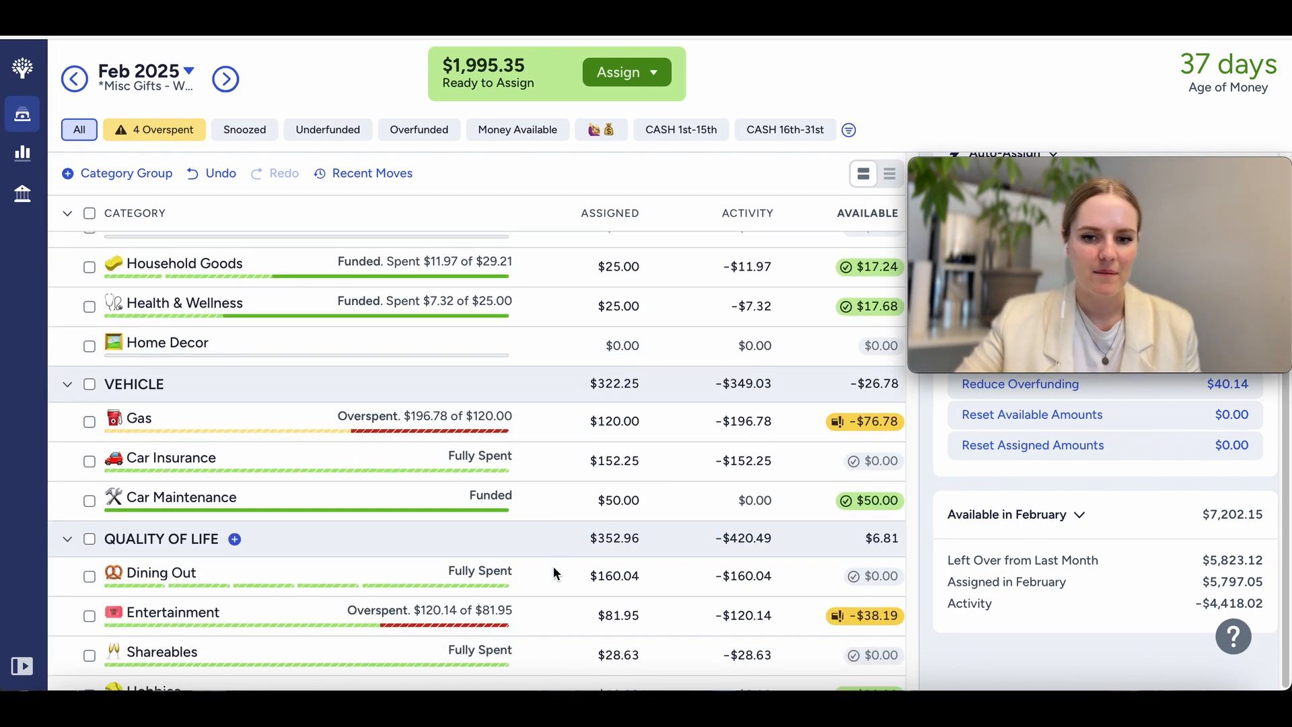
pyautogui.scroll(-3, 590, 531)
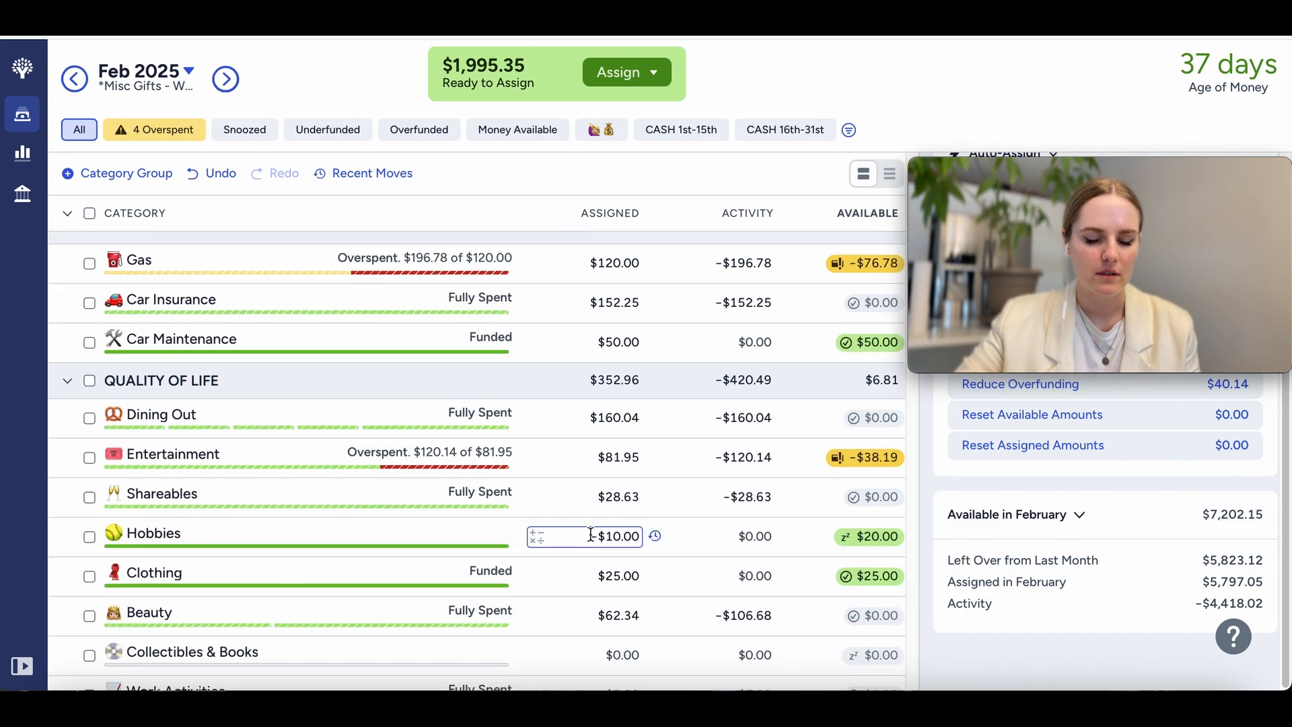
# Step: Move the $20.00 available in the Next Month category under Financial Goals back to Ready to Assign
pyautogui.scroll(-2, 591, 535)
pyautogui.scroll(-4, 591, 535)
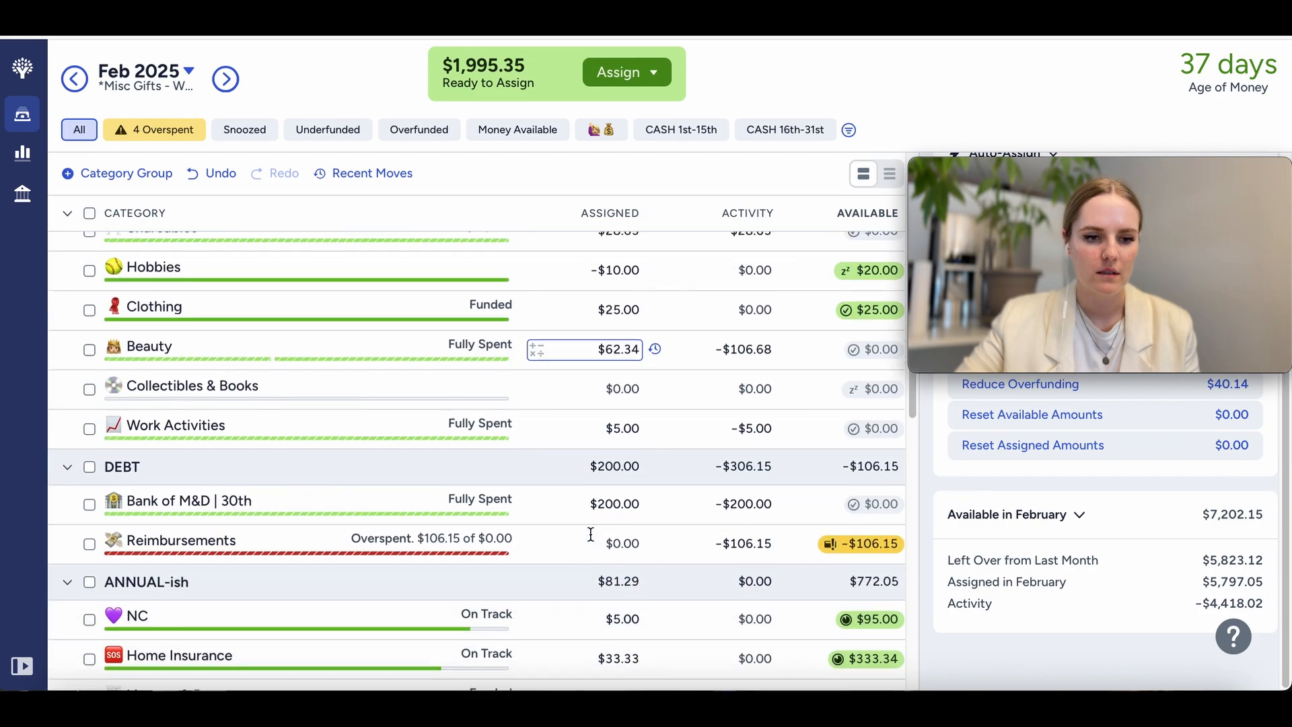
pyautogui.scroll(-15, 591, 534)
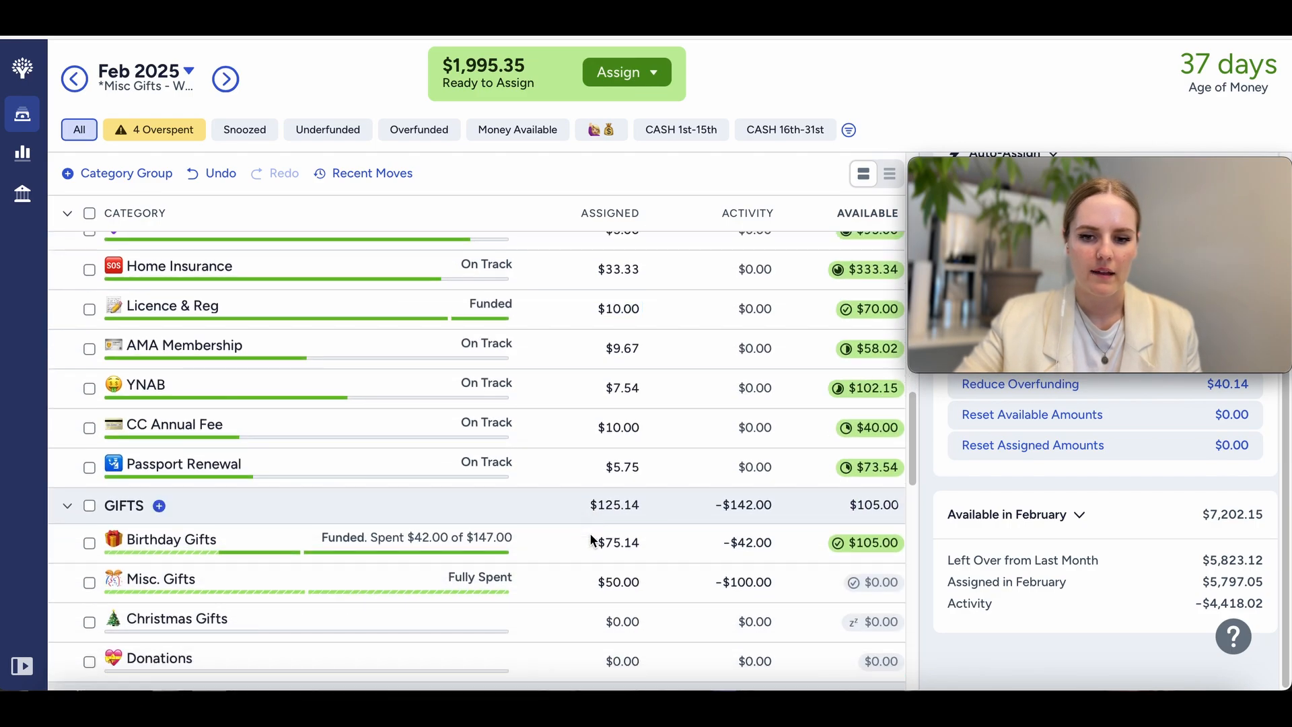
pyautogui.scroll(-5, 591, 535)
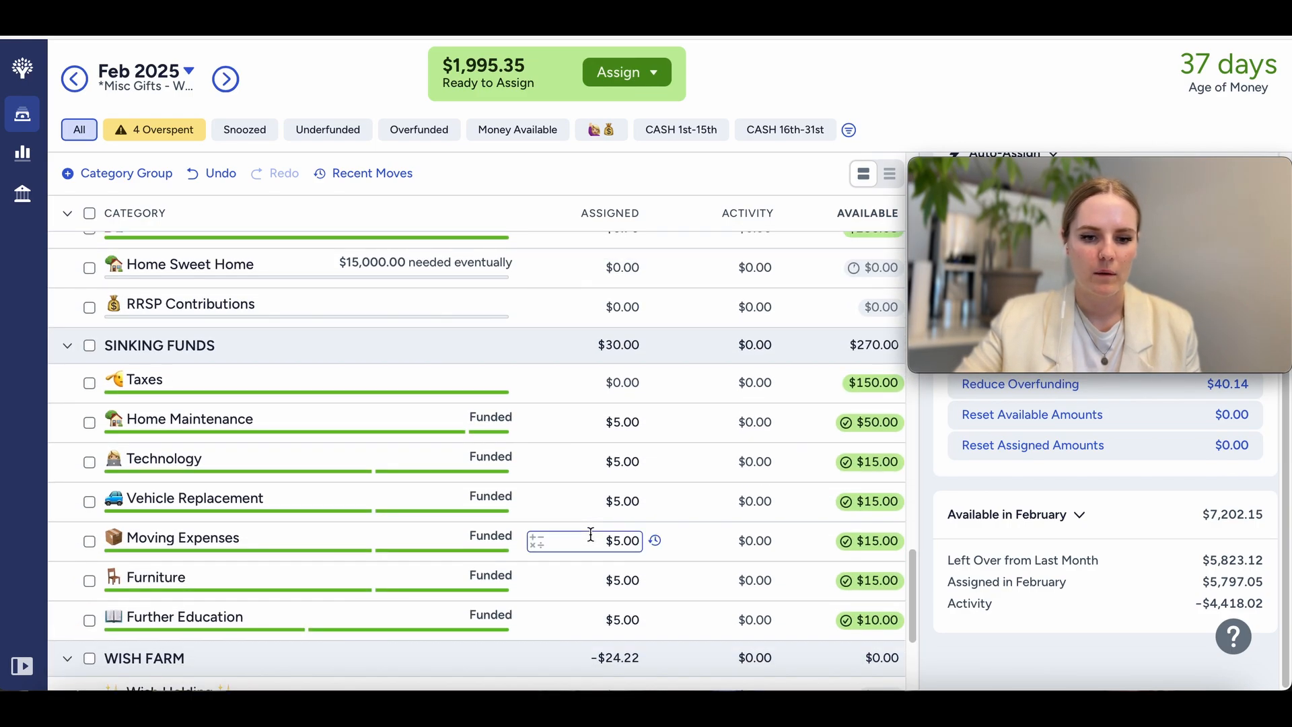
pyautogui.scroll(3, 801, 351)
pyautogui.click(868, 337)
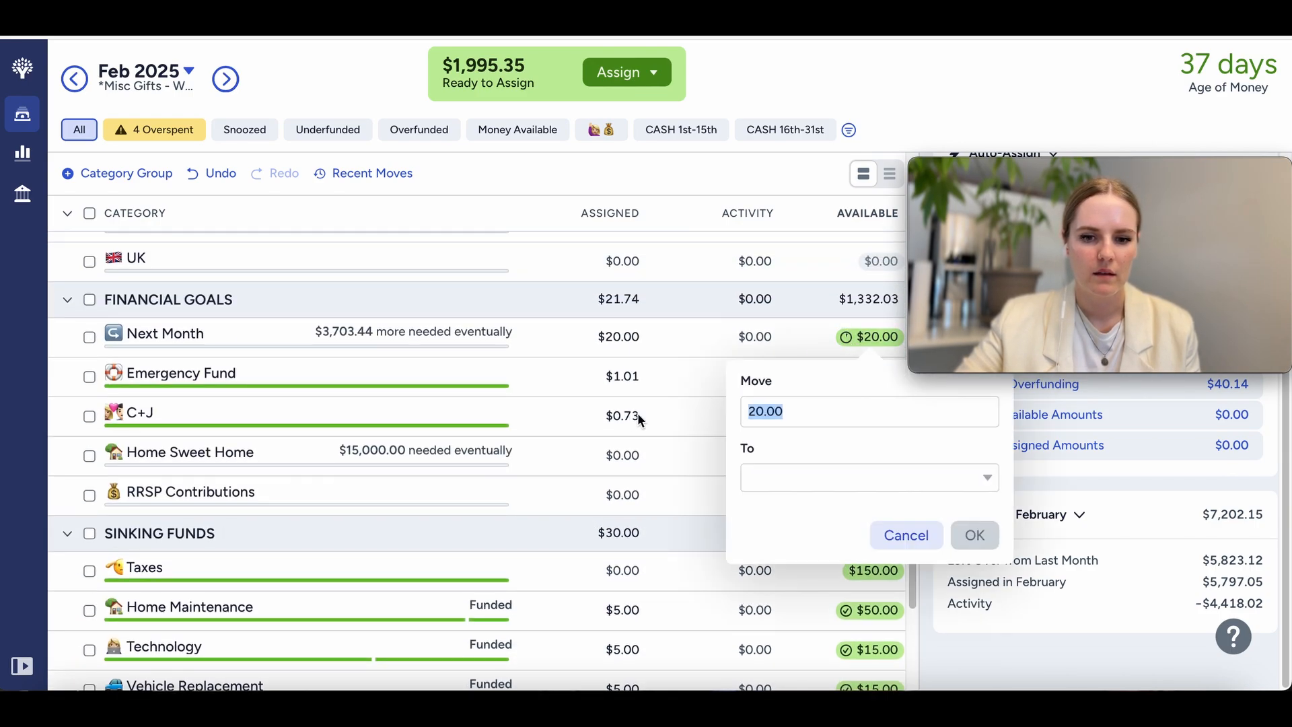
pyautogui.click(753, 474)
pyautogui.write('re')
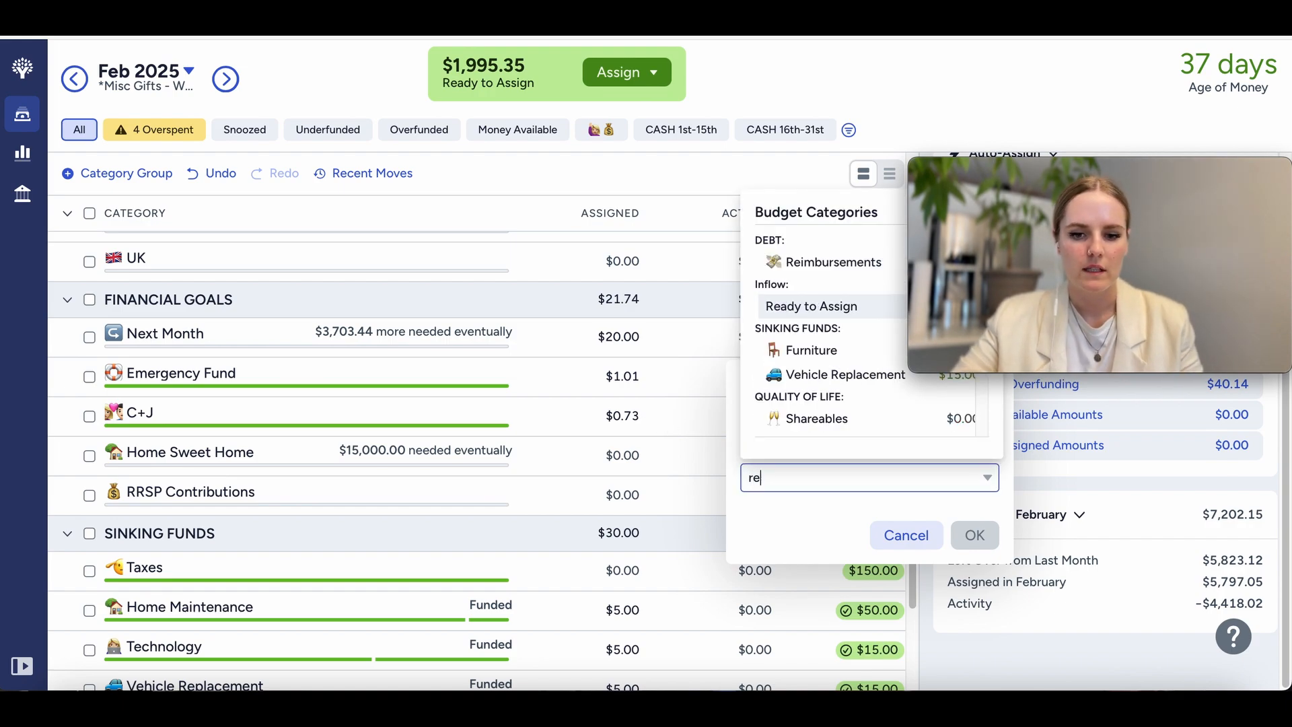
pyautogui.click(807, 305)
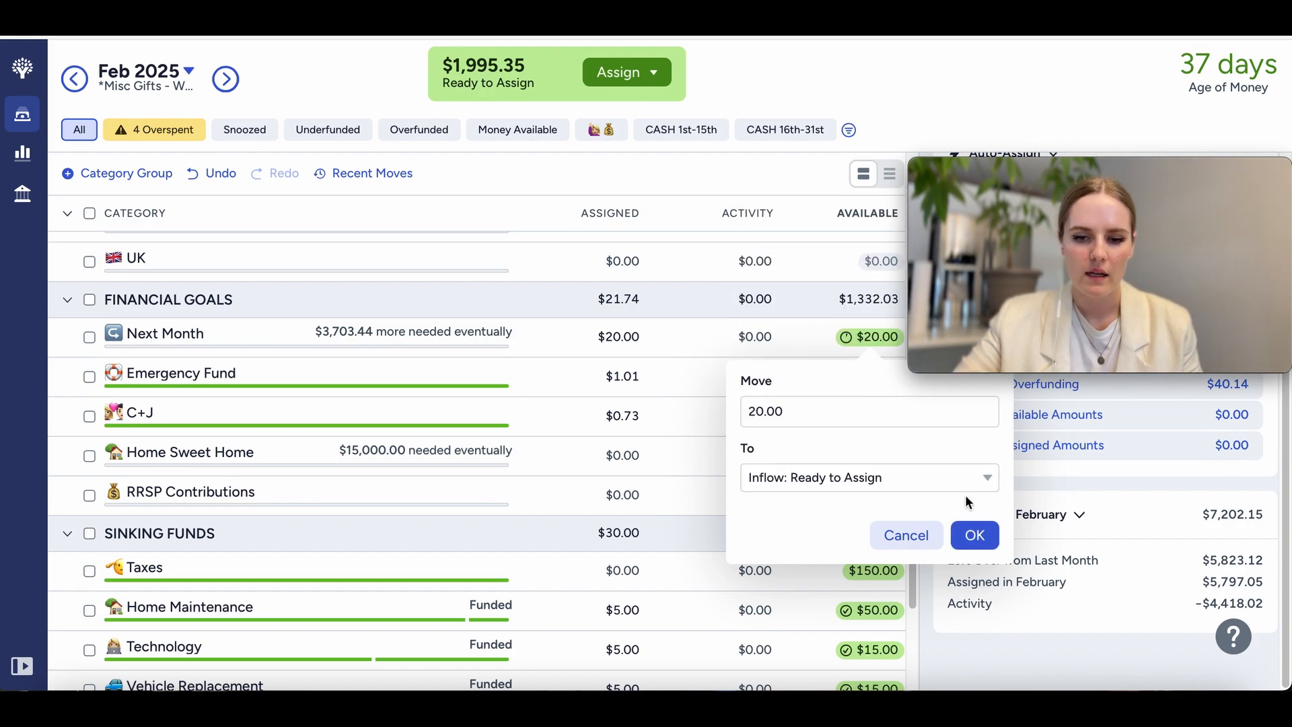
pyautogui.click(975, 537)
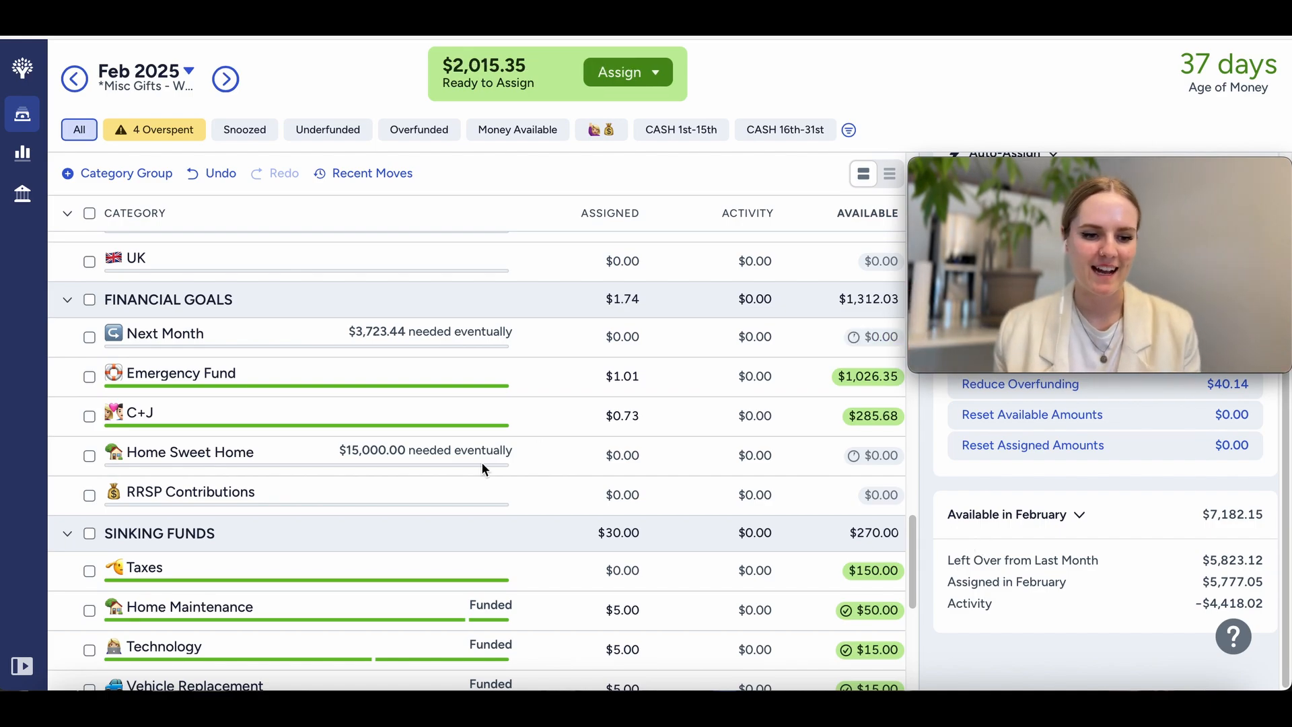
# Step: Show only the overspent categories and add $76.78 plus an extra $15 to the Gas category's assigned amount
pyautogui.scroll(15, 481, 461)
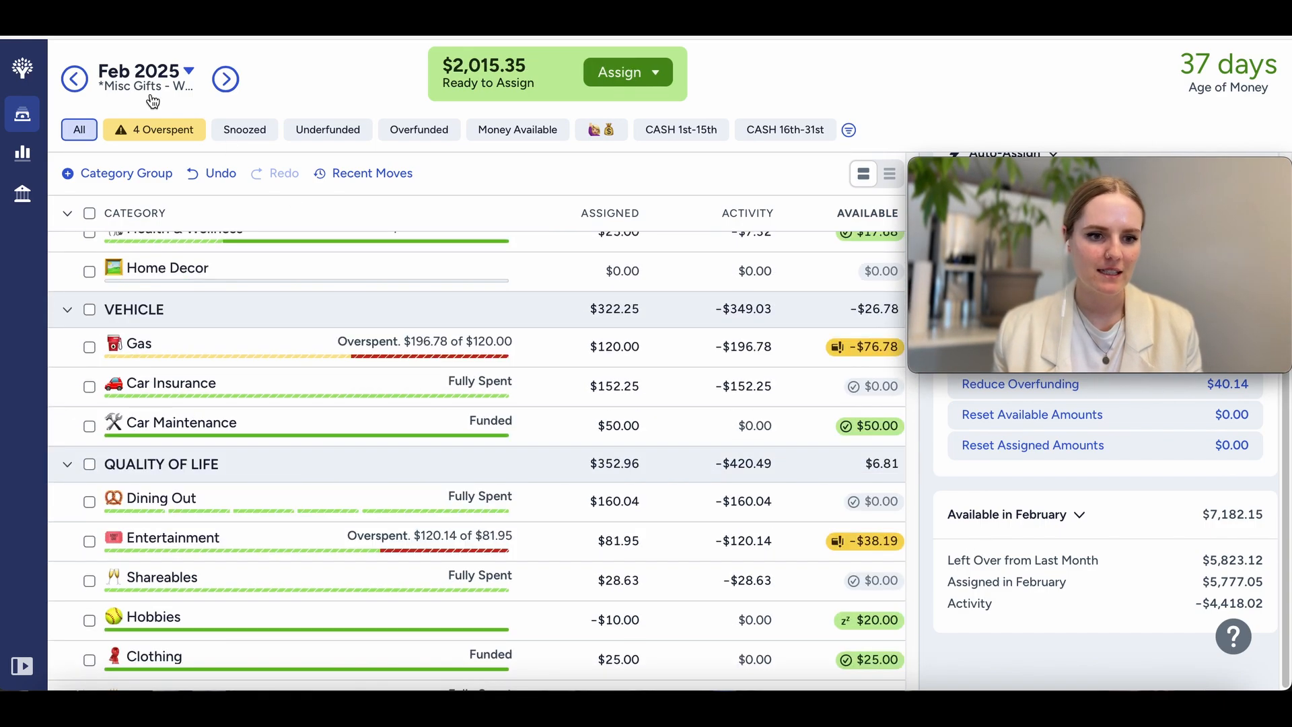
pyautogui.click(154, 129)
pyautogui.click(609, 364)
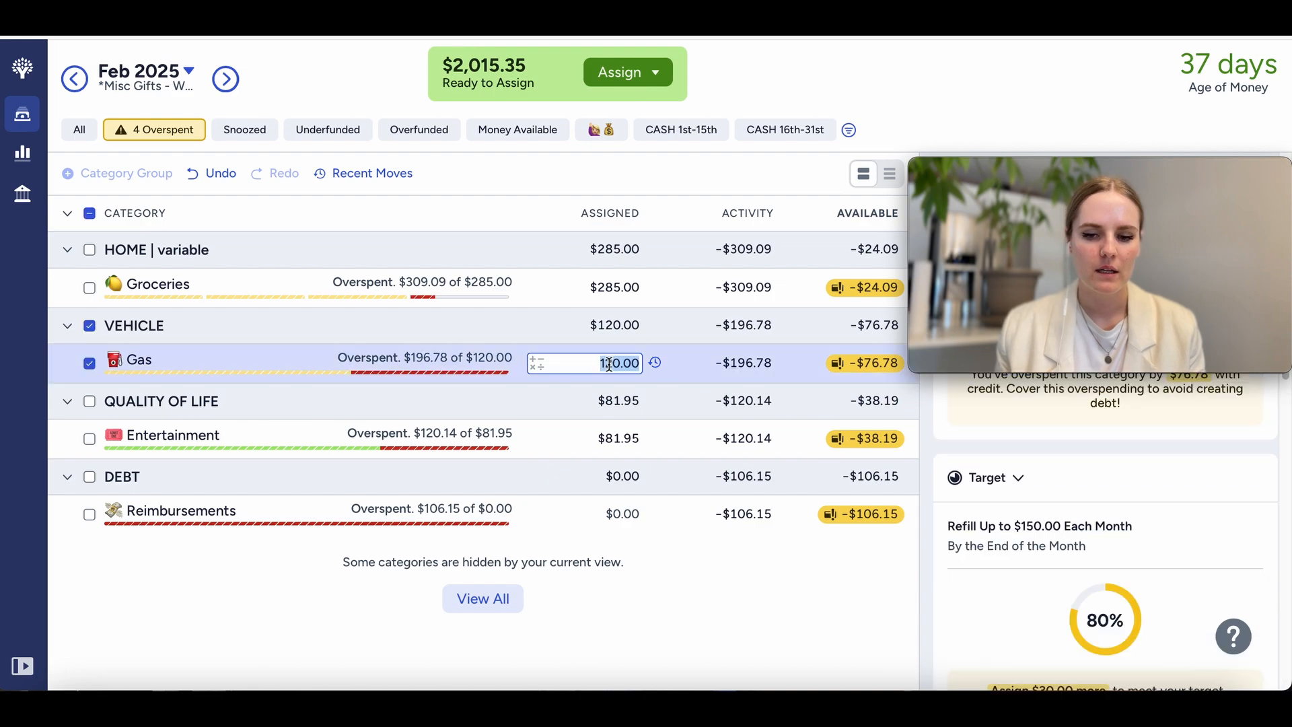
pyautogui.press('Right')
pyautogui.write('+')
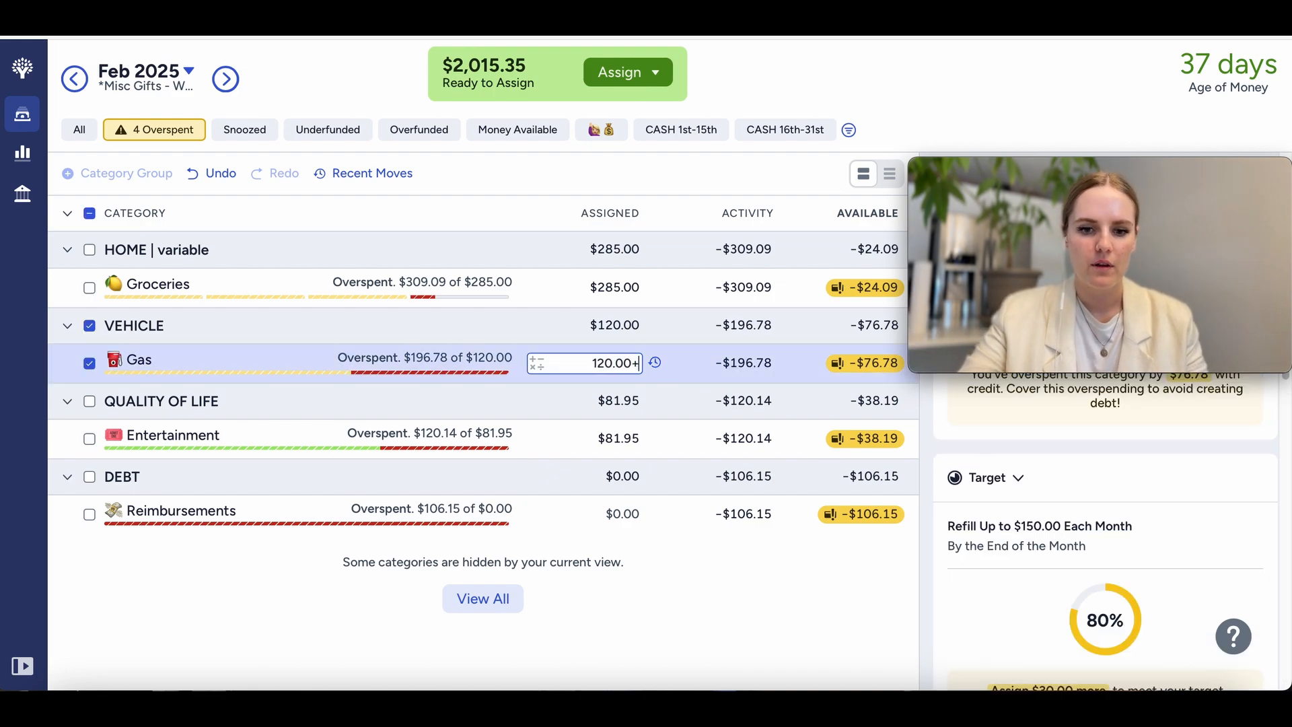
pyautogui.write('76.78')
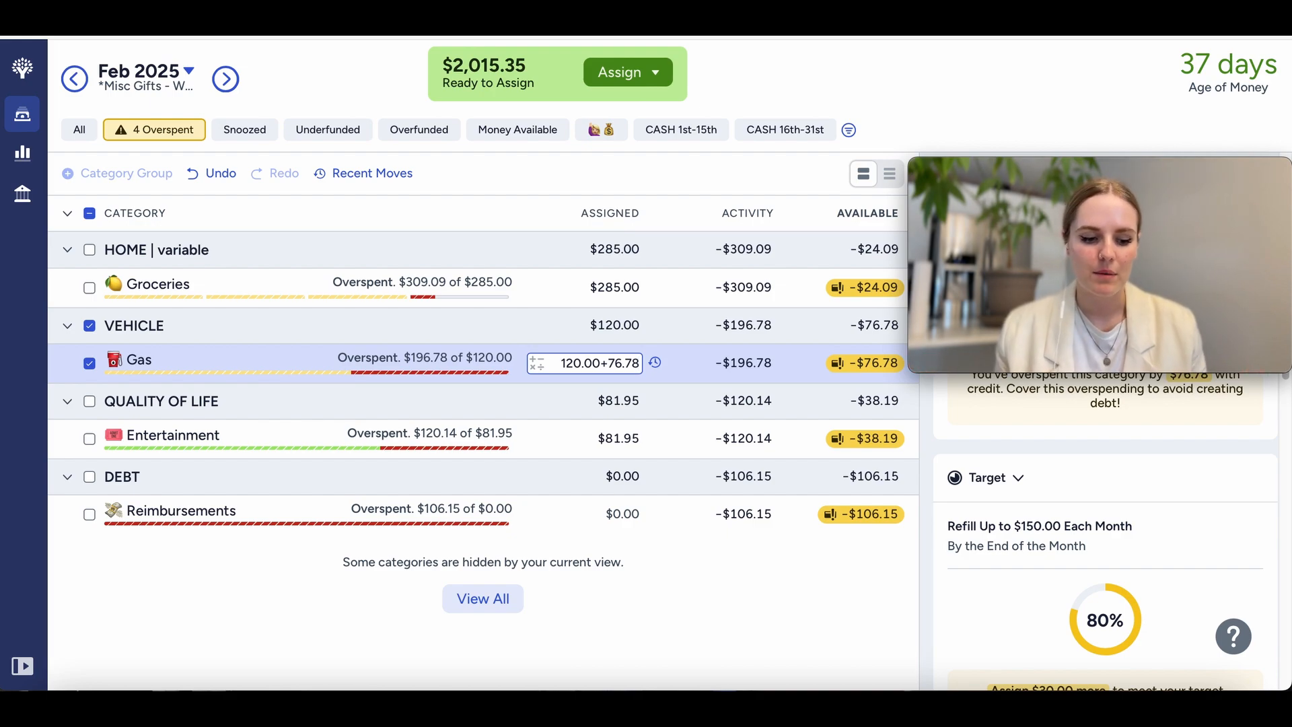
pyautogui.write('+')
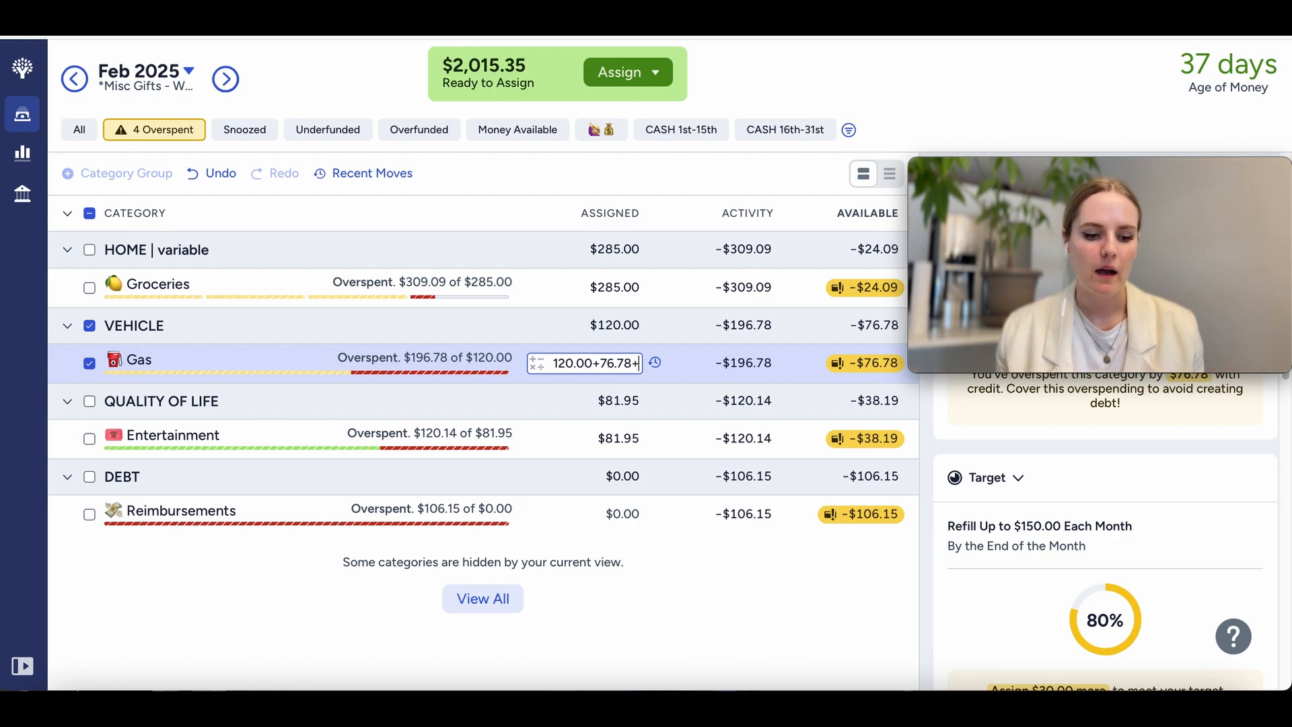
pyautogui.write('15')
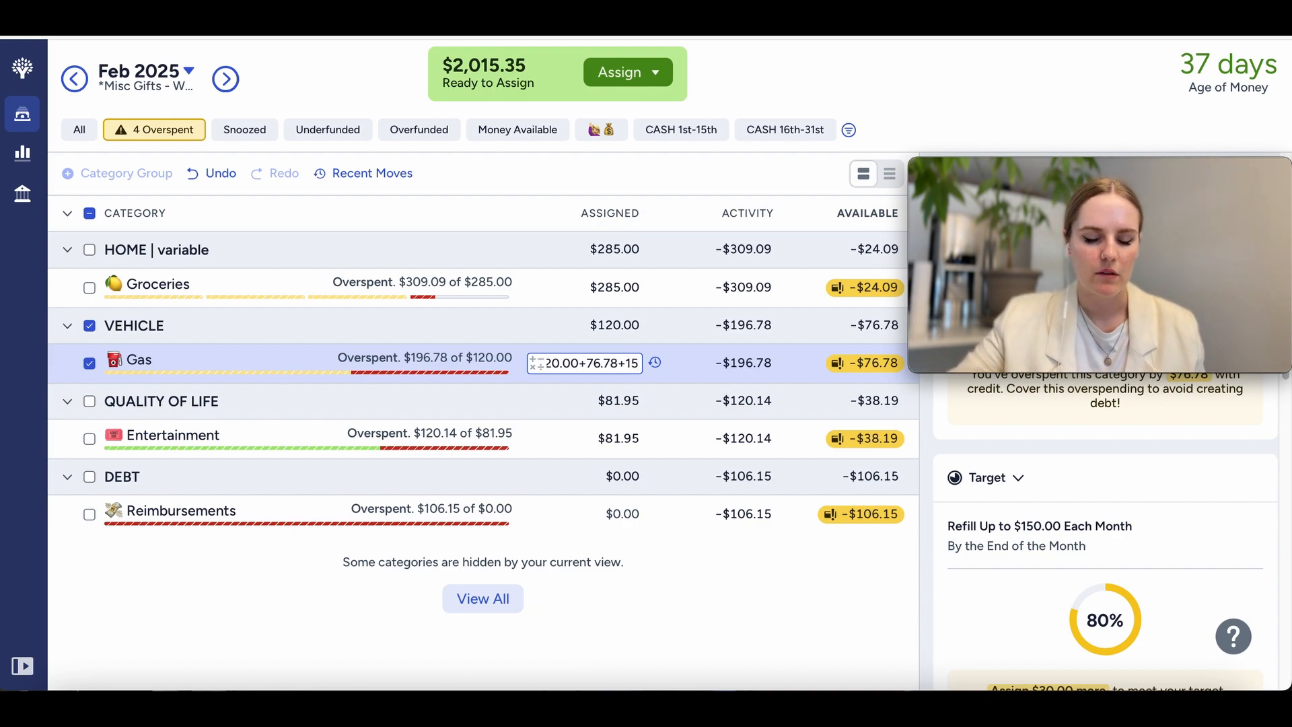
pyautogui.press('Return')
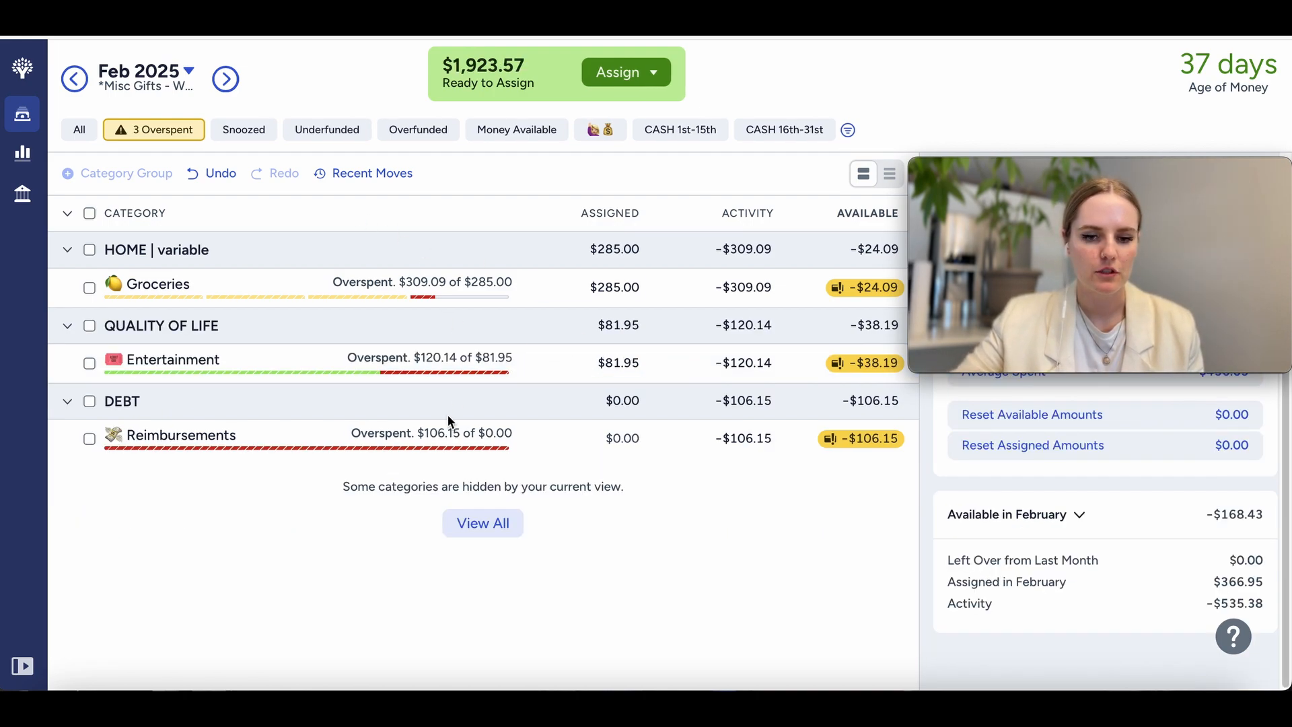
# Step: Add $38.19 to the Entertainment category's assigned amount
pyautogui.click(618, 363)
pyautogui.write('+38.19')
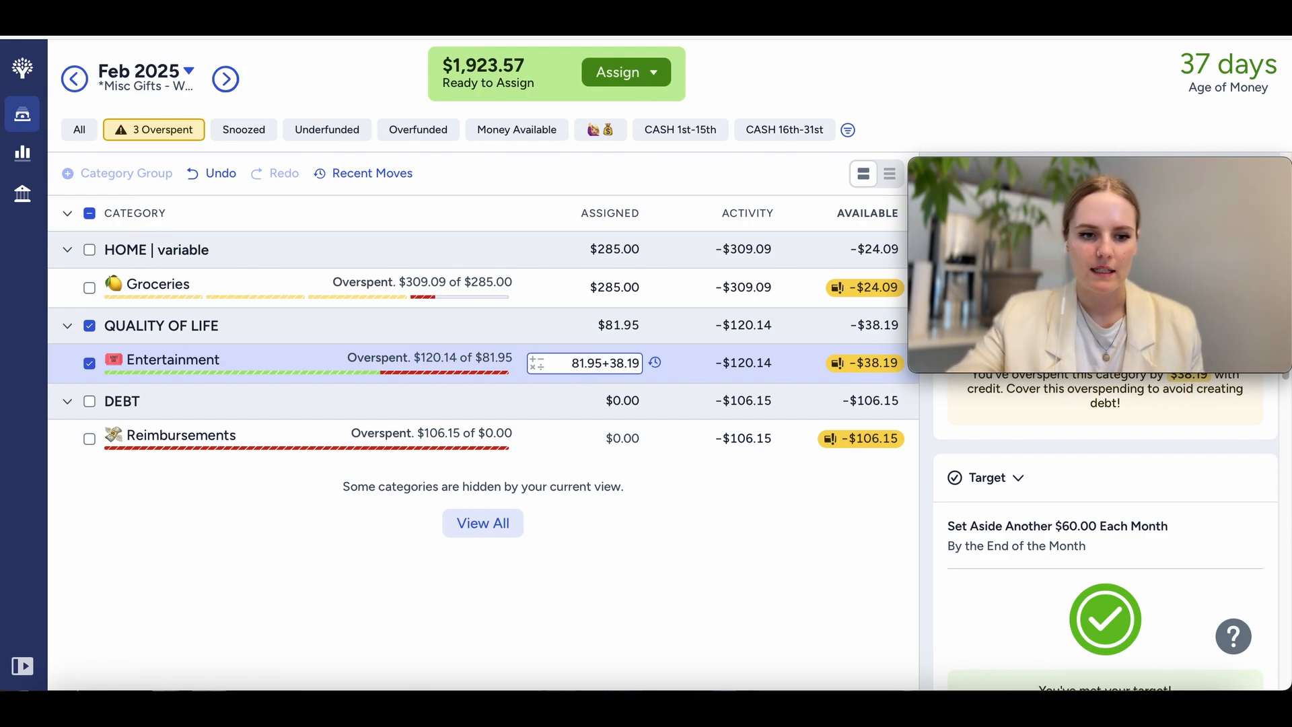
pyautogui.press('Return')
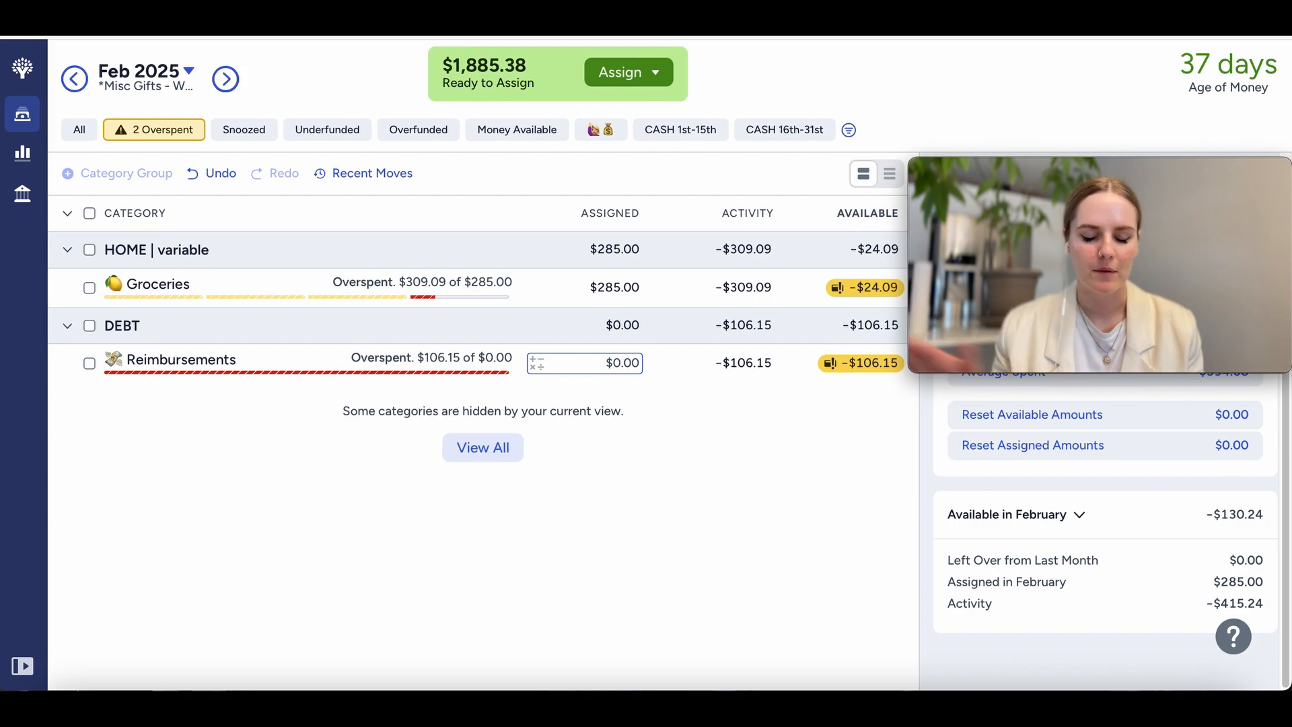
pyautogui.click(600, 438)
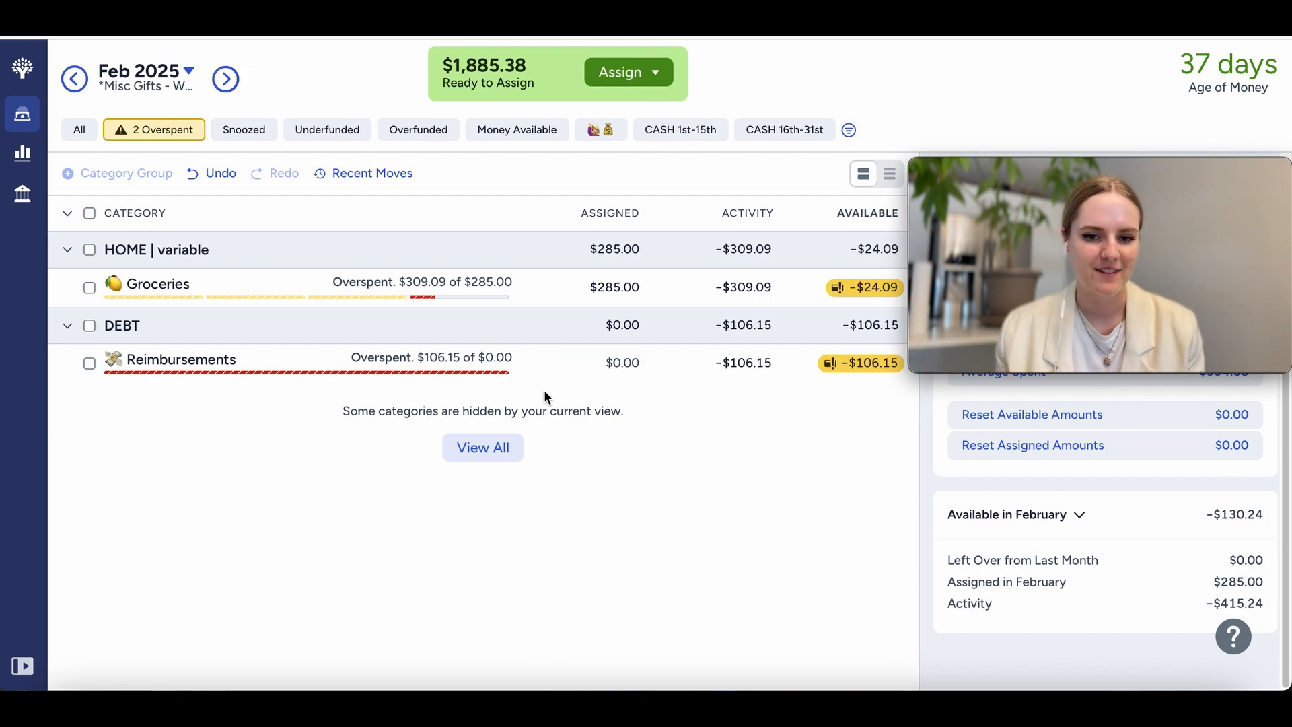
# Step: Check the assigned and spent amounts for Groceries in January 2025, and return to February
pyautogui.click(620, 288)
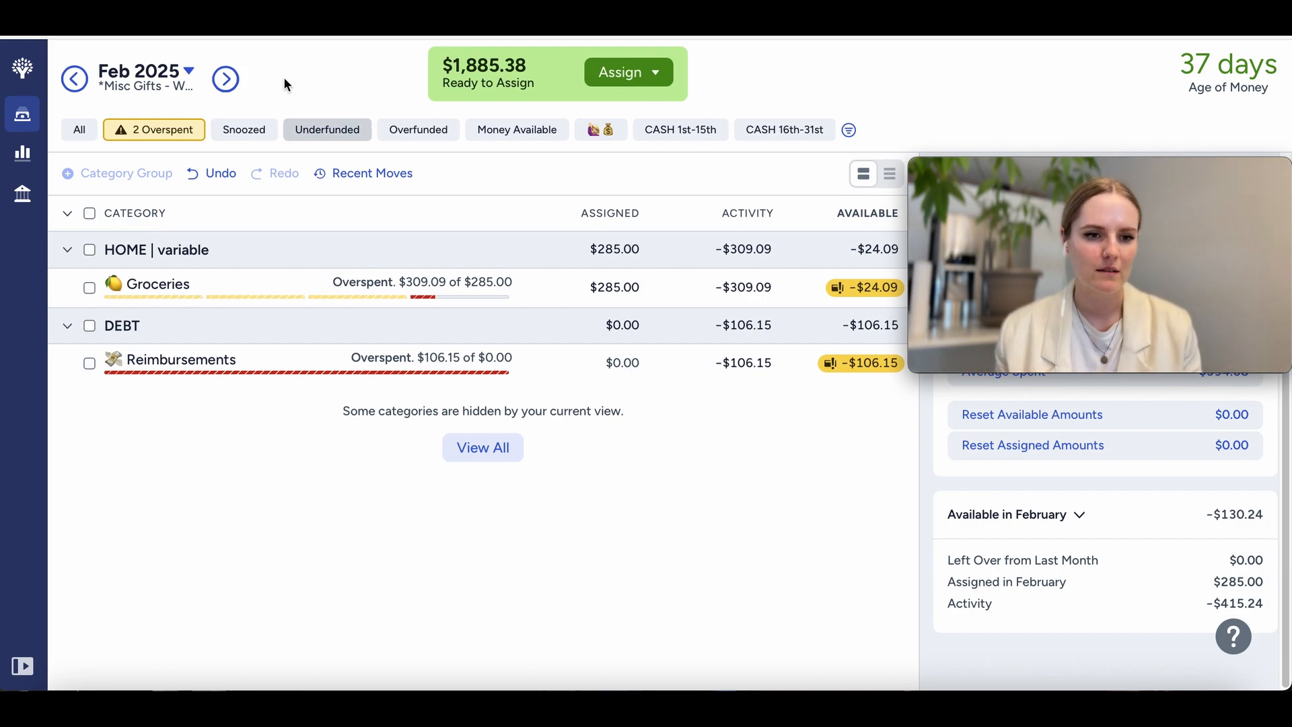
pyautogui.click(74, 69)
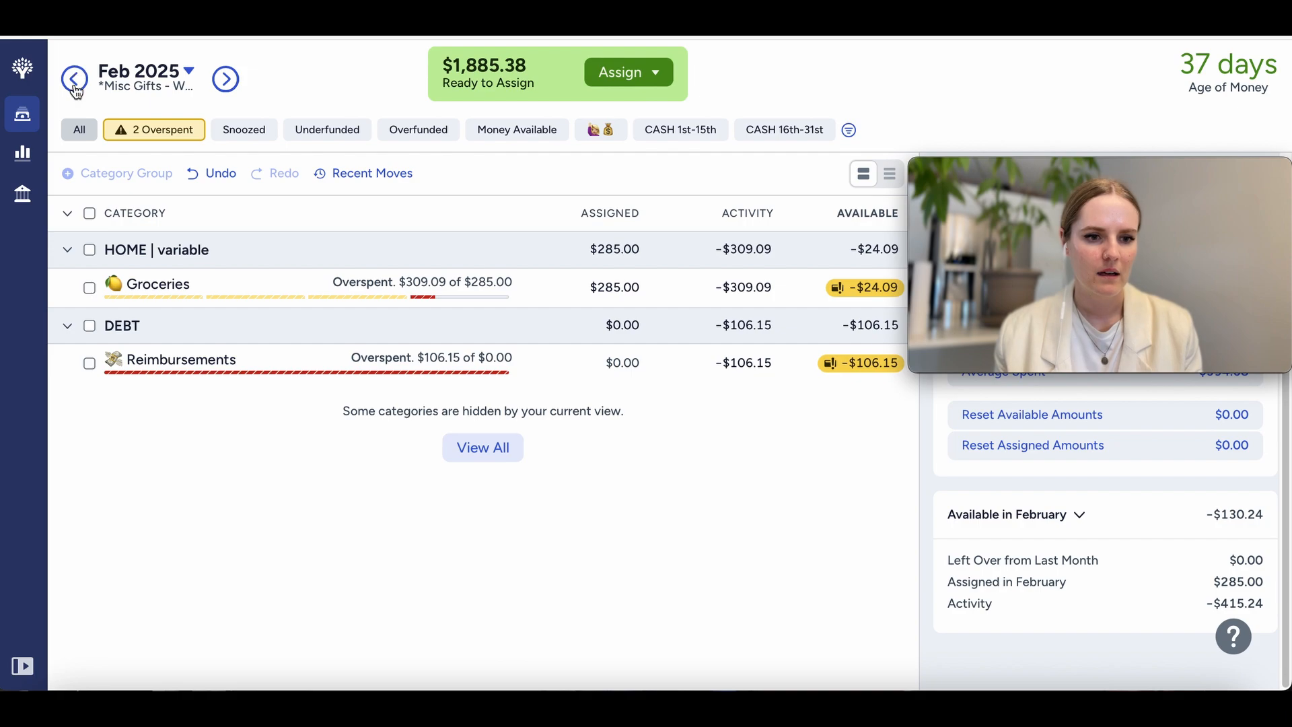
pyautogui.scroll(-5, 476, 402)
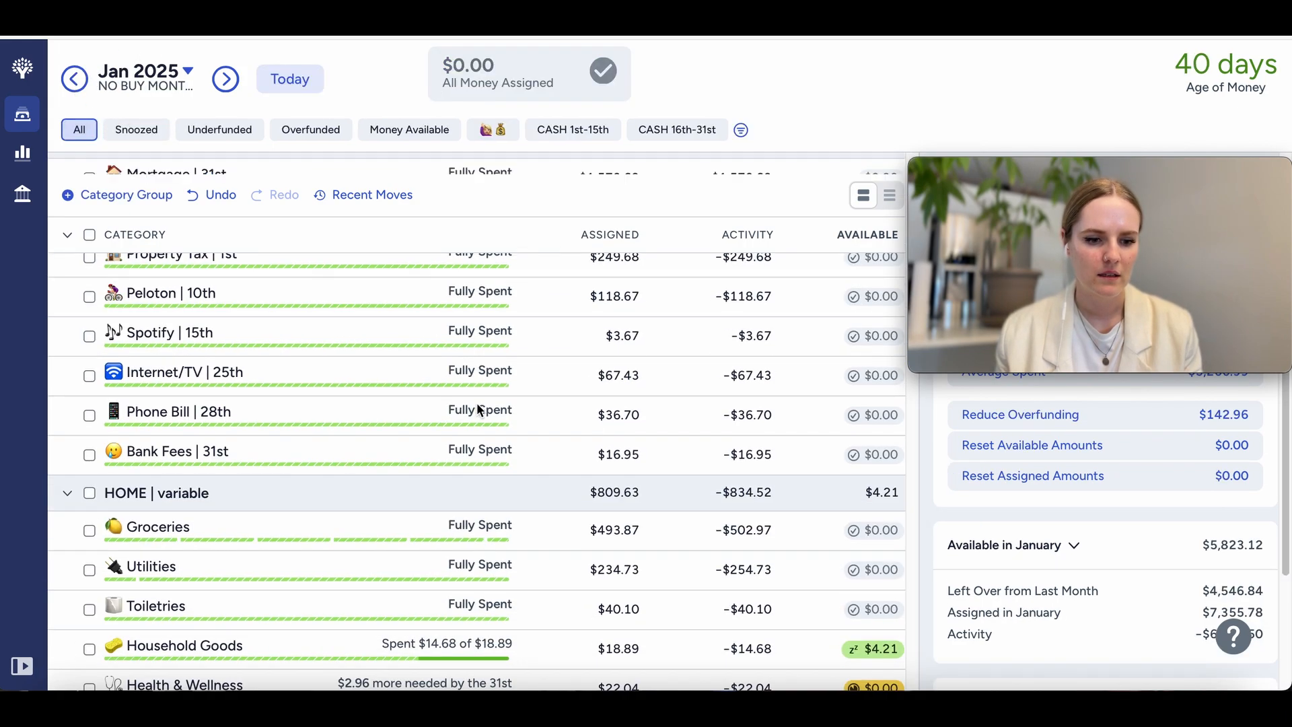
pyautogui.click(225, 79)
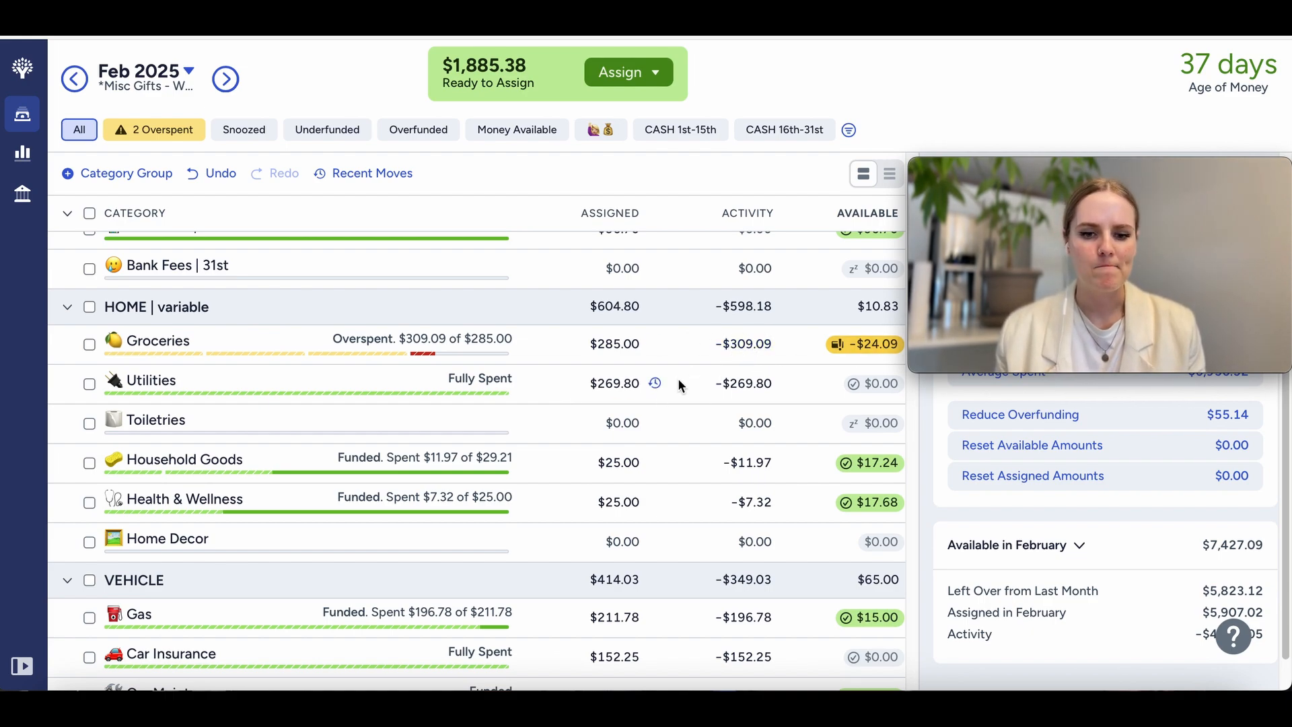
# Step: Add $24.09 plus $41.49 to the assigned amount of the Groceries category
pyautogui.click(616, 344)
pyautogui.press('Right')
pyautogui.write('+24.09')
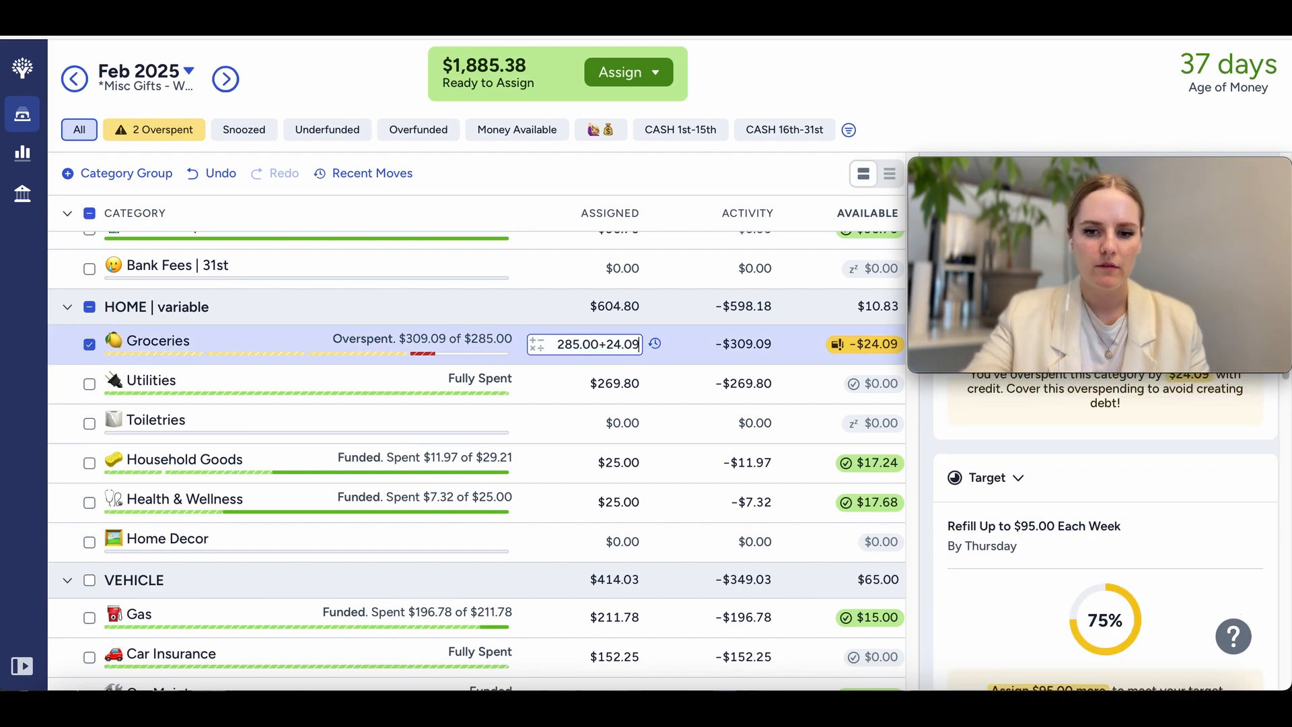
pyautogui.write('+4')
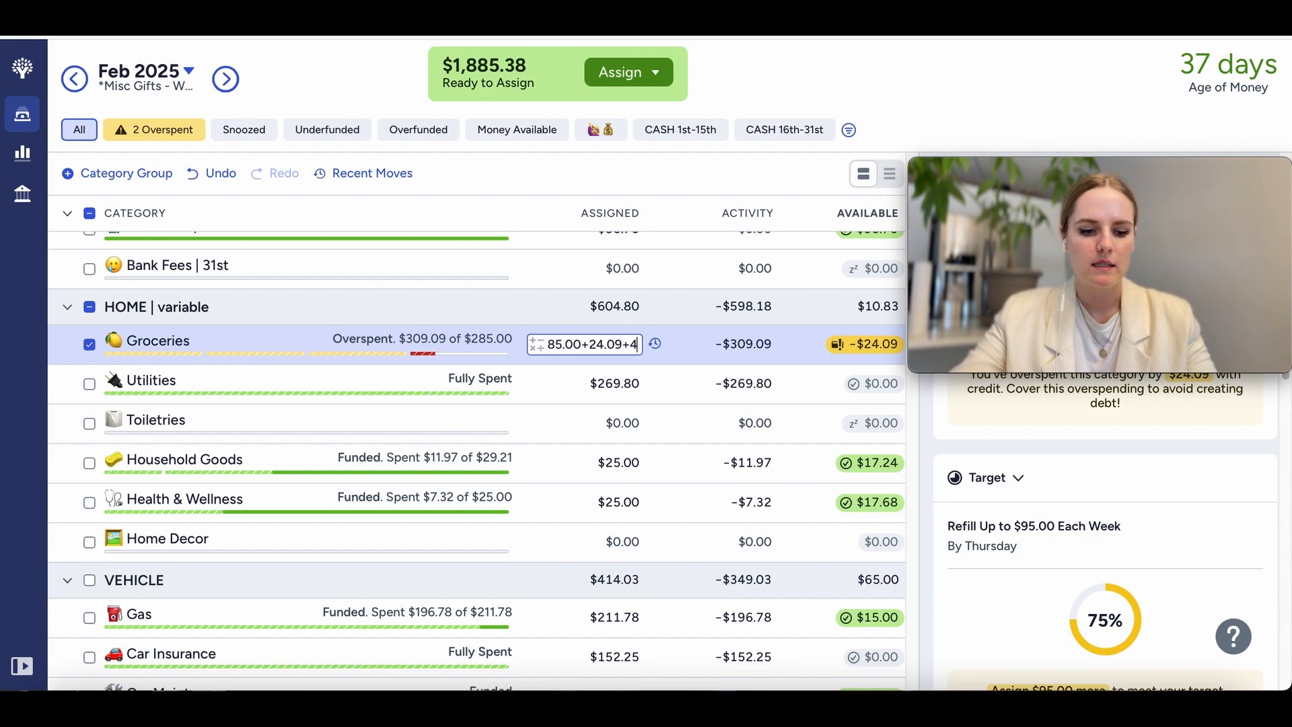
pyautogui.write('1.49')
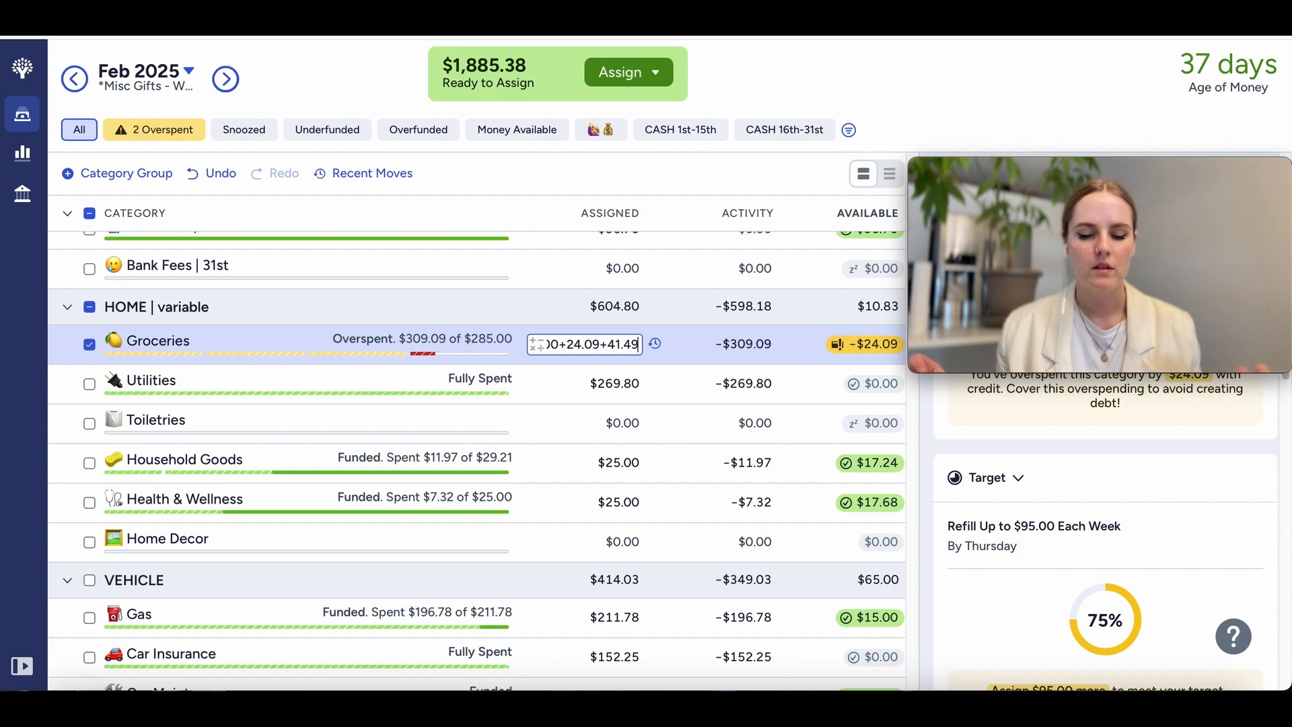
pyautogui.press('Return')
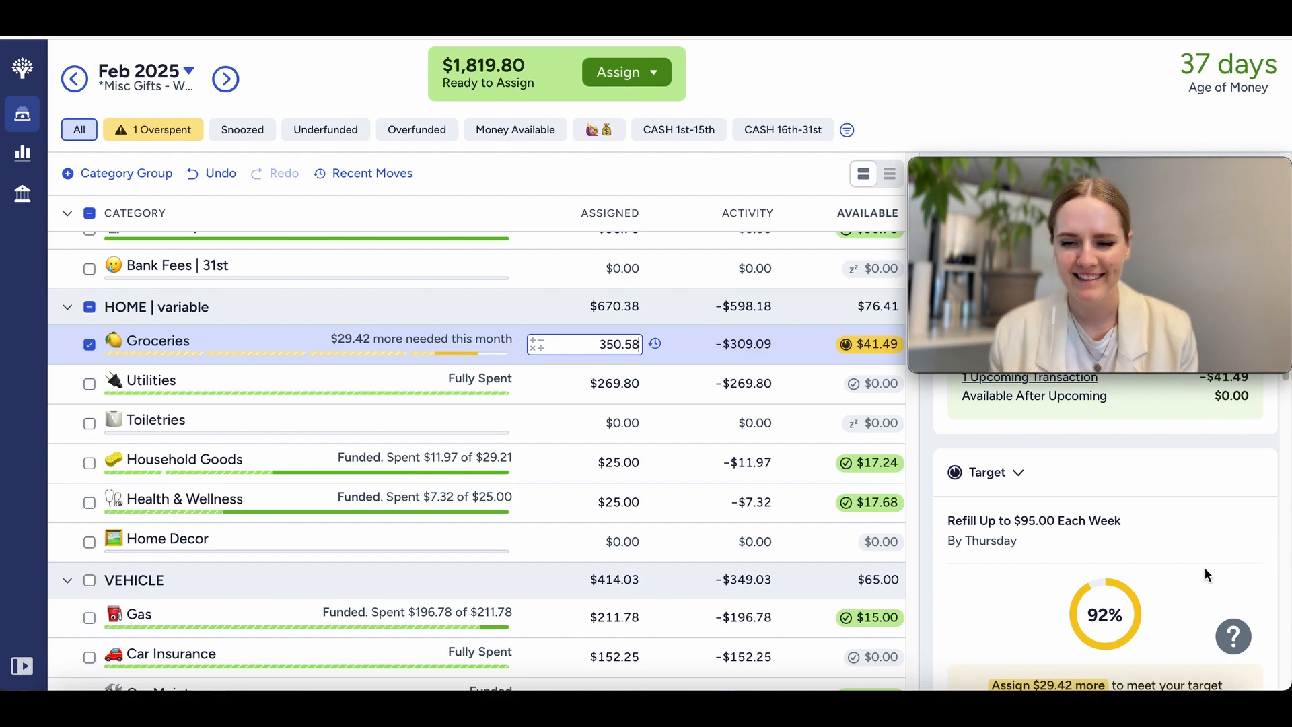
# Step: Review the past assigned and spent figures for Groceries and raise its assigned amount to $370.58
pyautogui.scroll(-5, 1140, 580)
pyautogui.scroll(-4, 1140, 580)
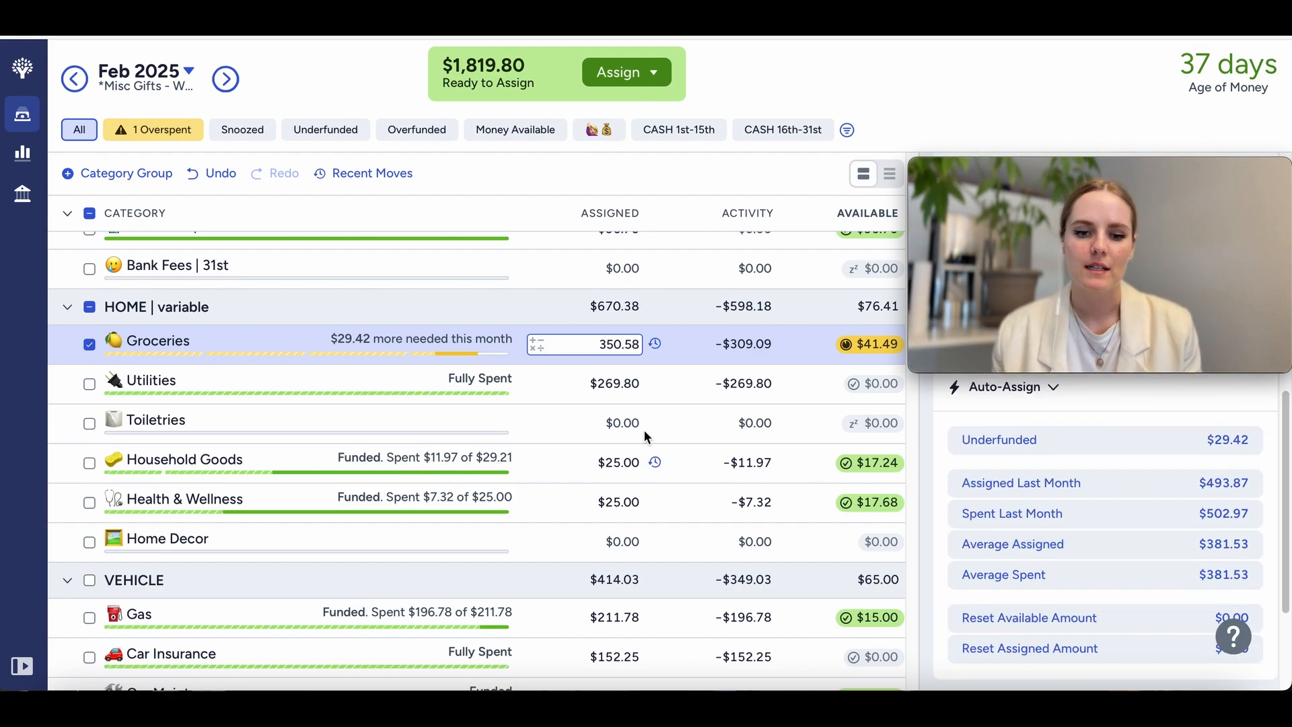
pyautogui.write('+20')
pyautogui.press('Return')
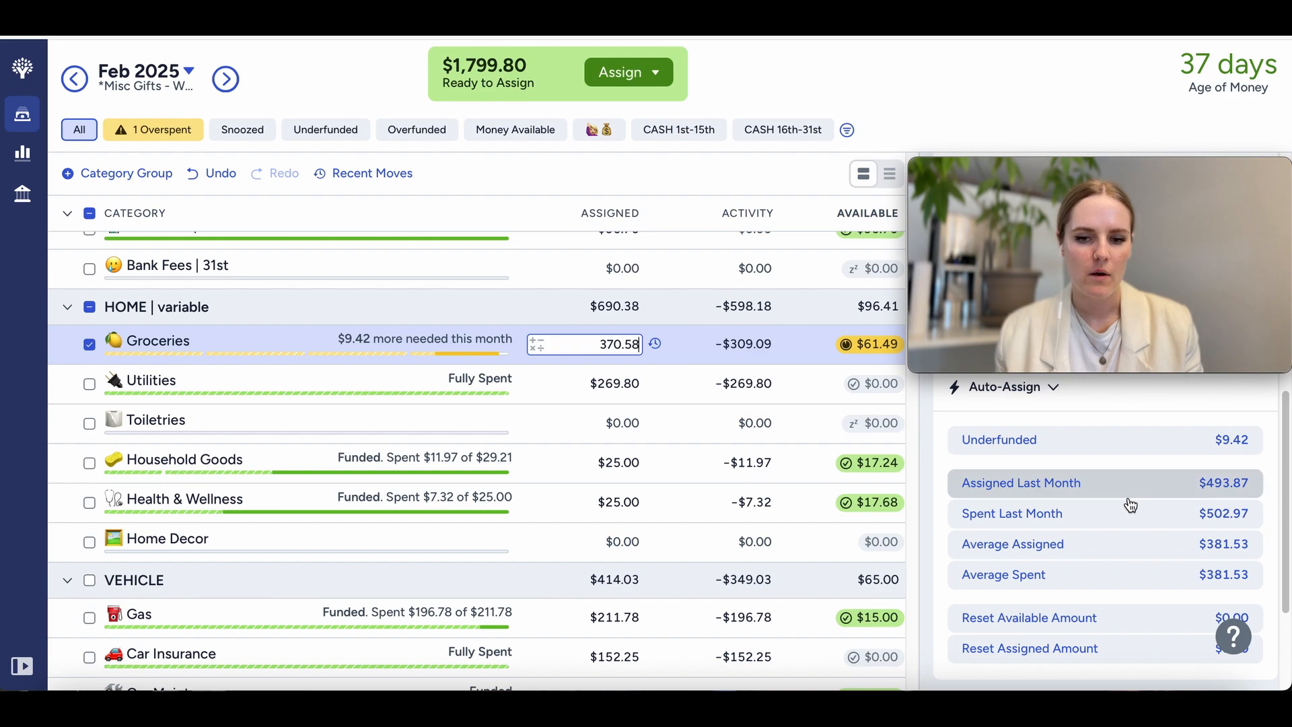
# Step: Snooze the Groceries target for this month and deselect the category
pyautogui.scroll(3, 1000, 458)
pyautogui.scroll(5, 999, 460)
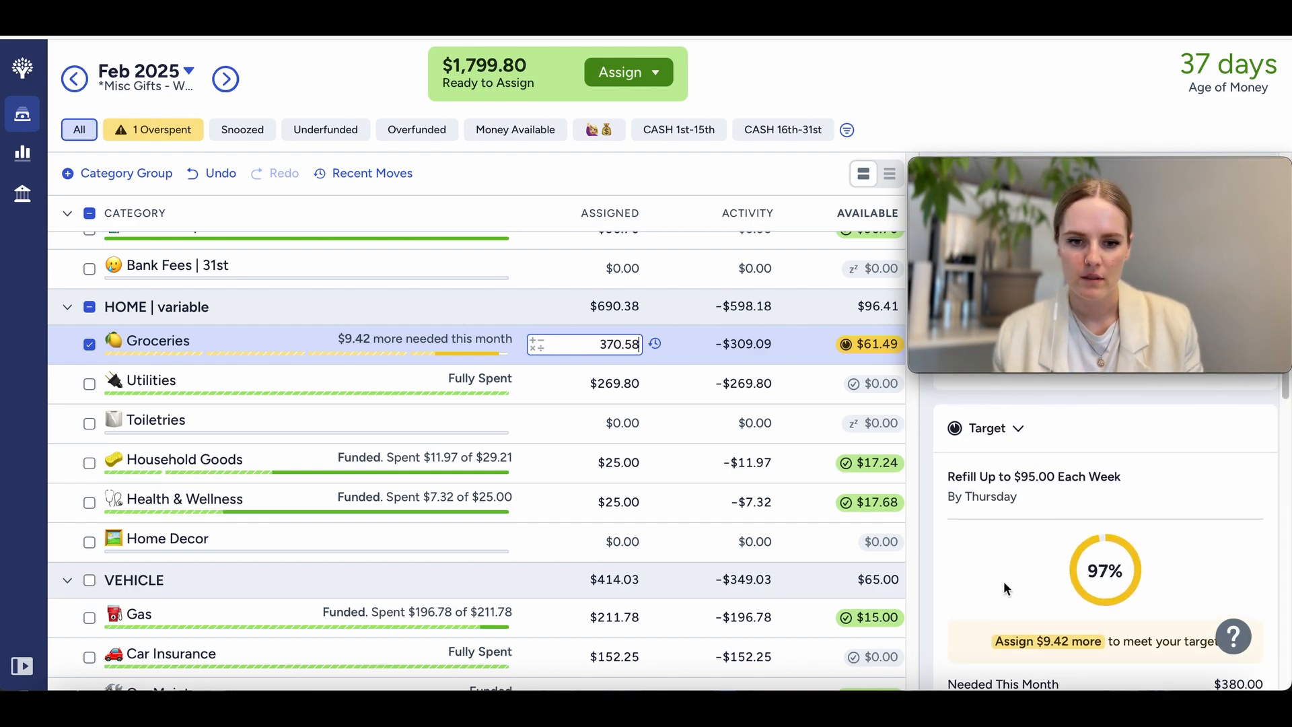
pyautogui.scroll(-8, 1003, 589)
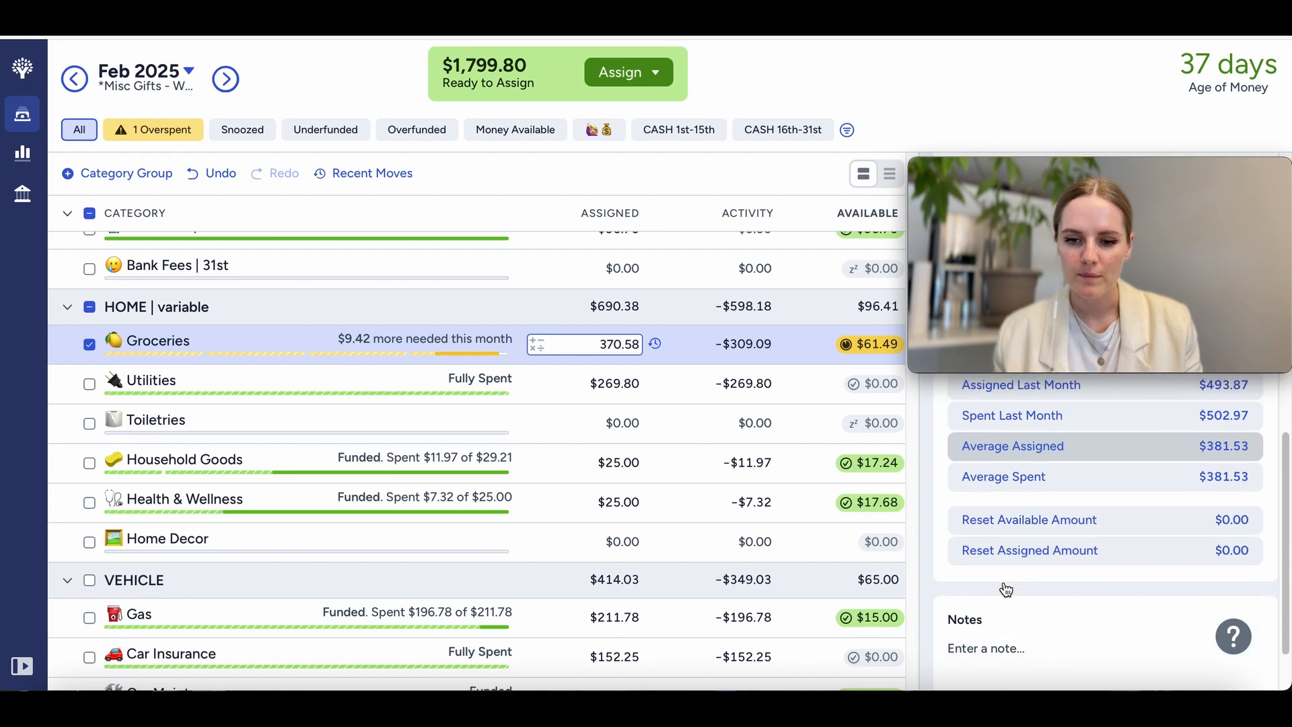
pyautogui.scroll(5, 1004, 582)
pyautogui.click(964, 560)
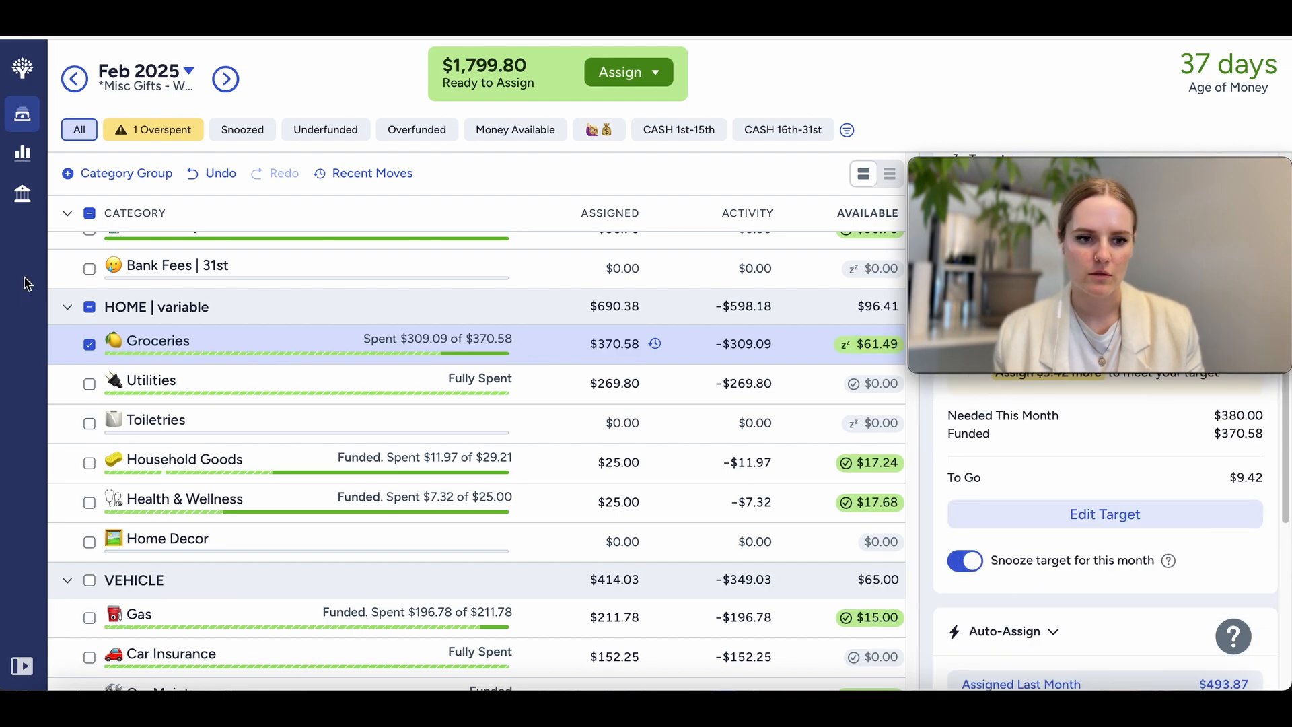
pyautogui.click(89, 344)
# Step: Check which categories are still overspent and which are underfunded, and return to viewing all categories
pyautogui.scroll(5, 487, 494)
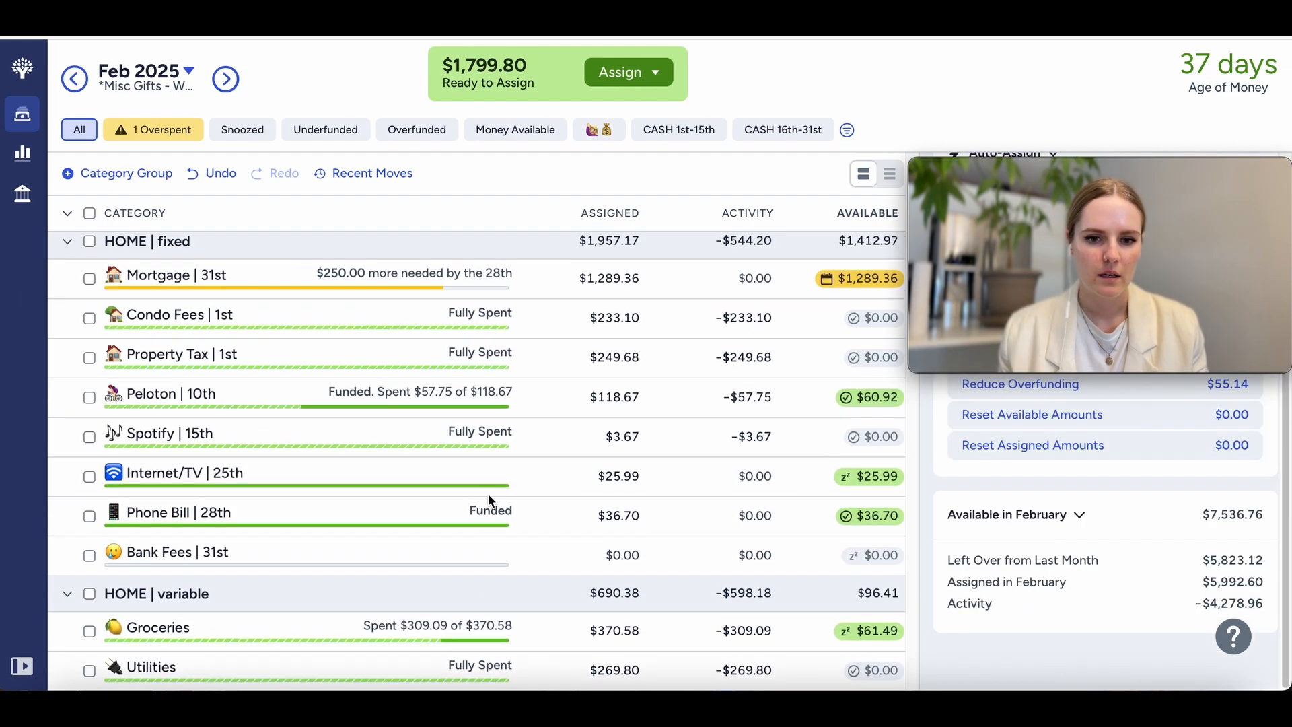
pyautogui.click(168, 132)
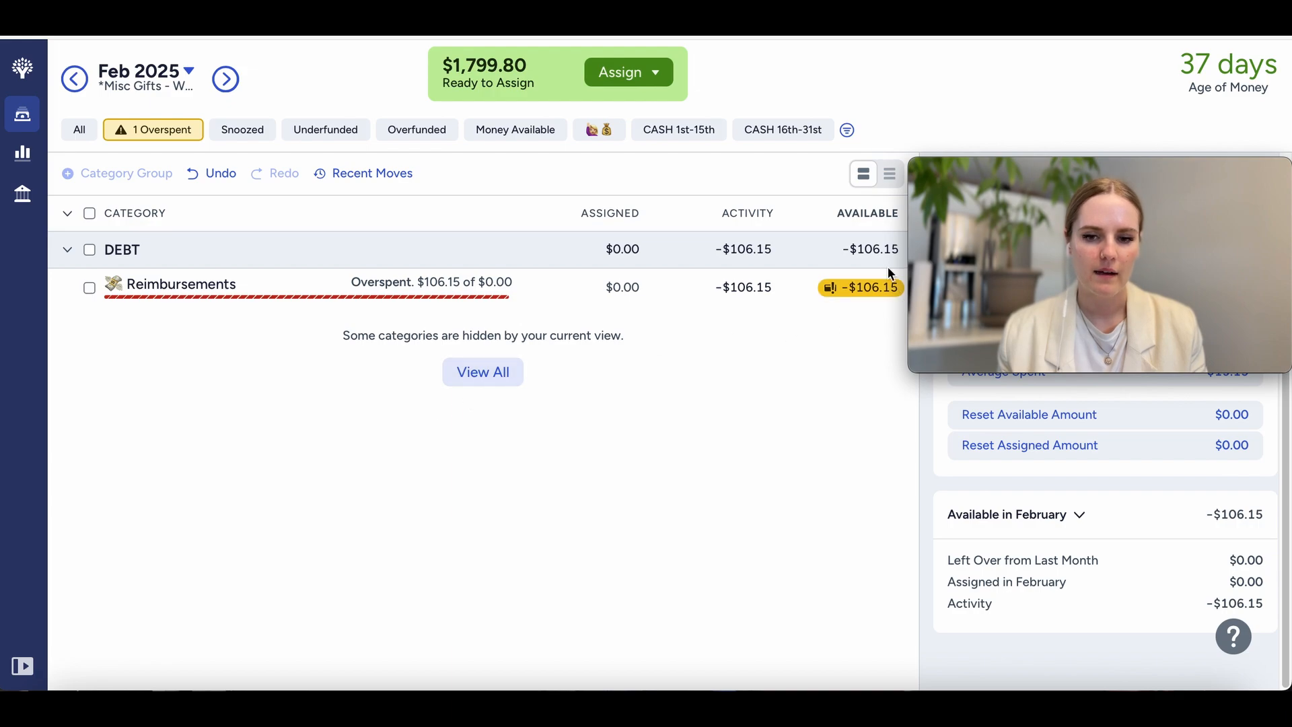
pyautogui.click(481, 374)
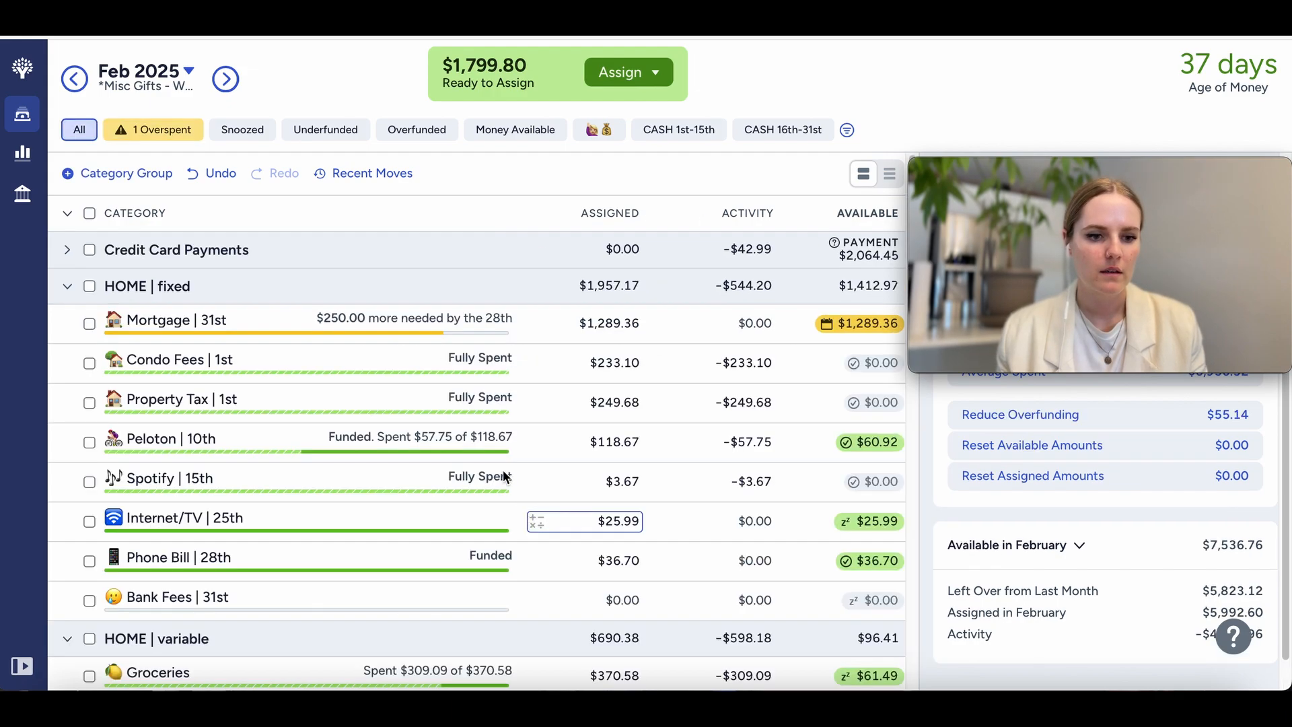
pyautogui.click(337, 130)
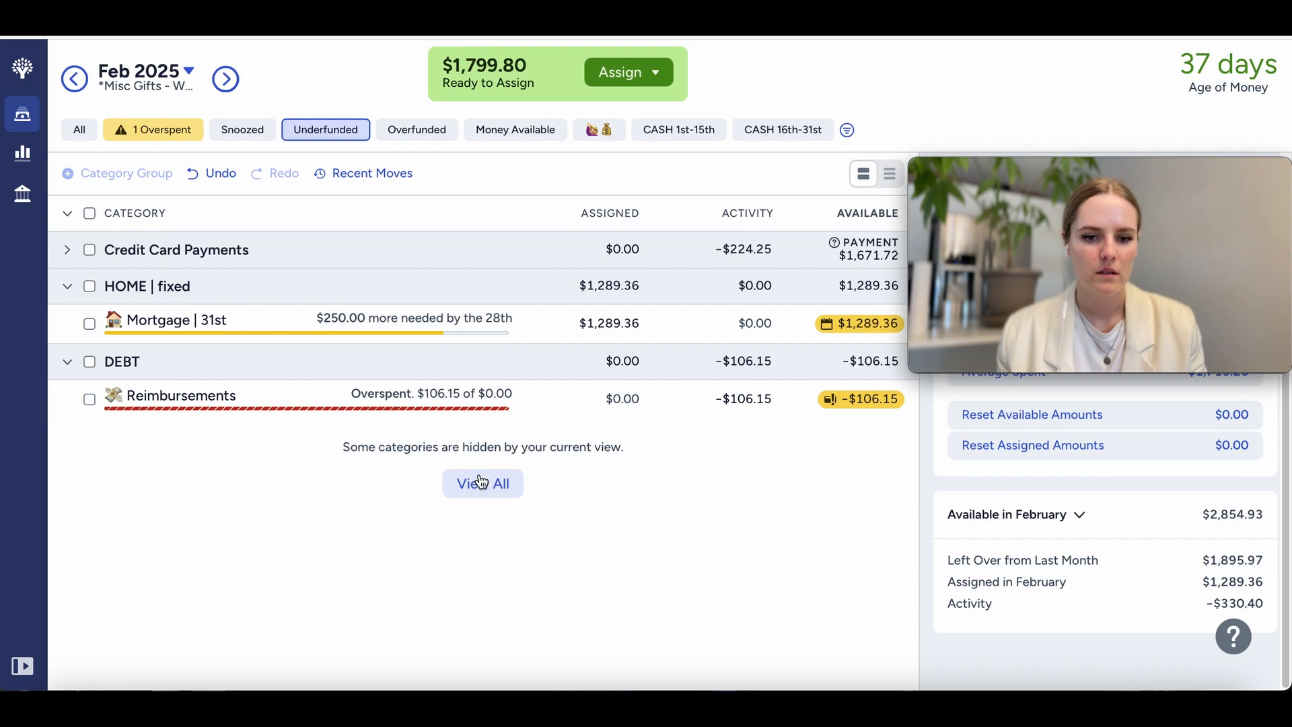
pyautogui.click(477, 494)
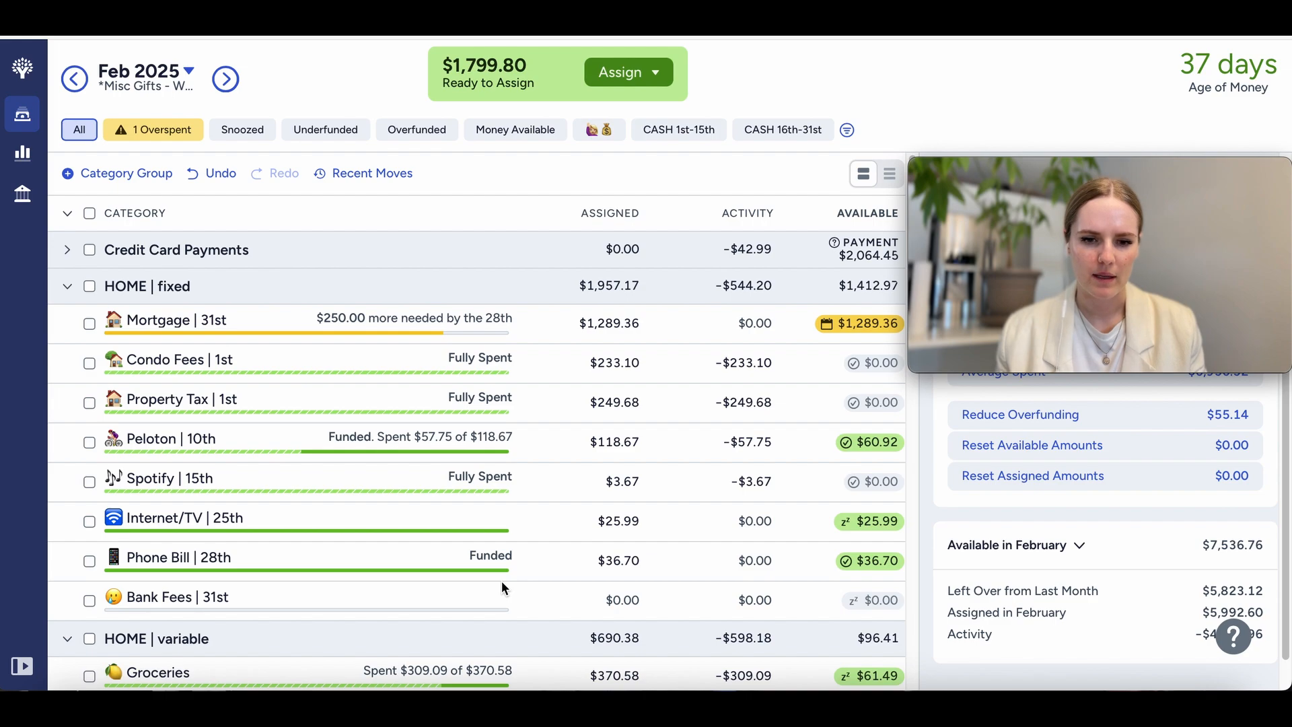
# Step: Review the assigned and available amounts of the home, vehicle and quality-of-life categories for money left over
pyautogui.scroll(-1, 502, 587)
pyautogui.scroll(-5, 502, 584)
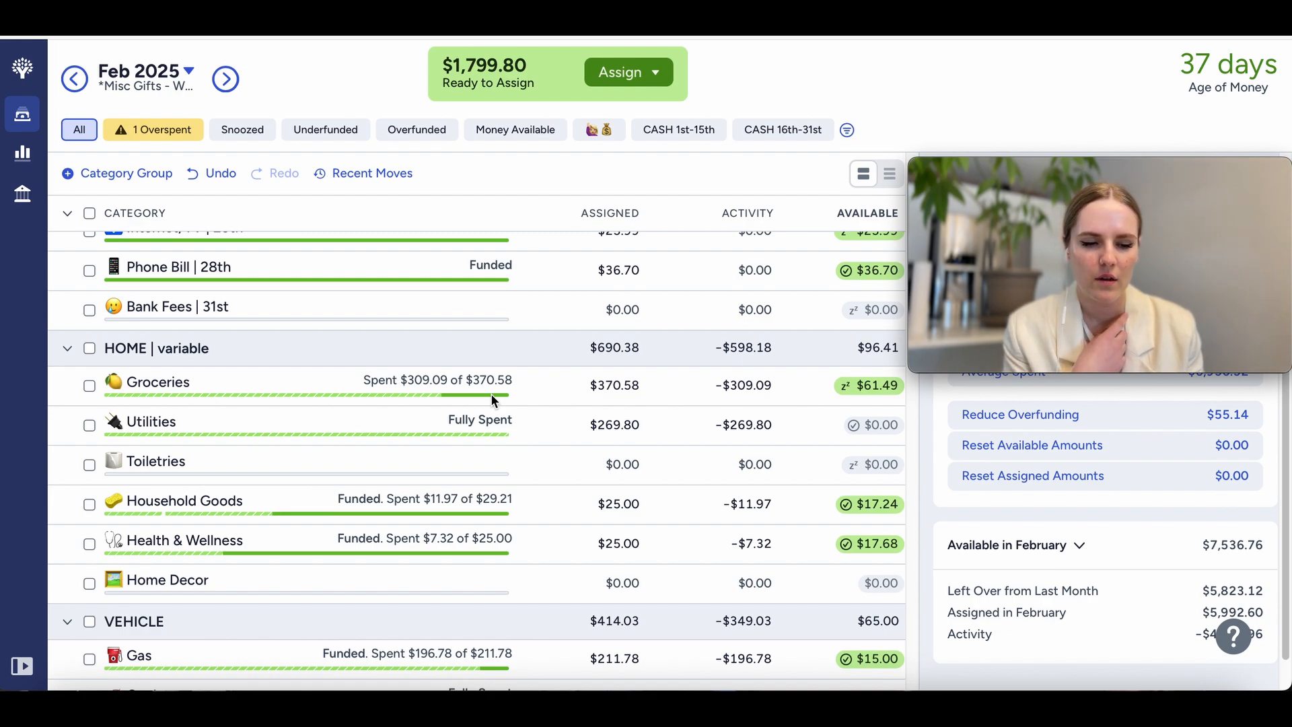
pyautogui.click(605, 389)
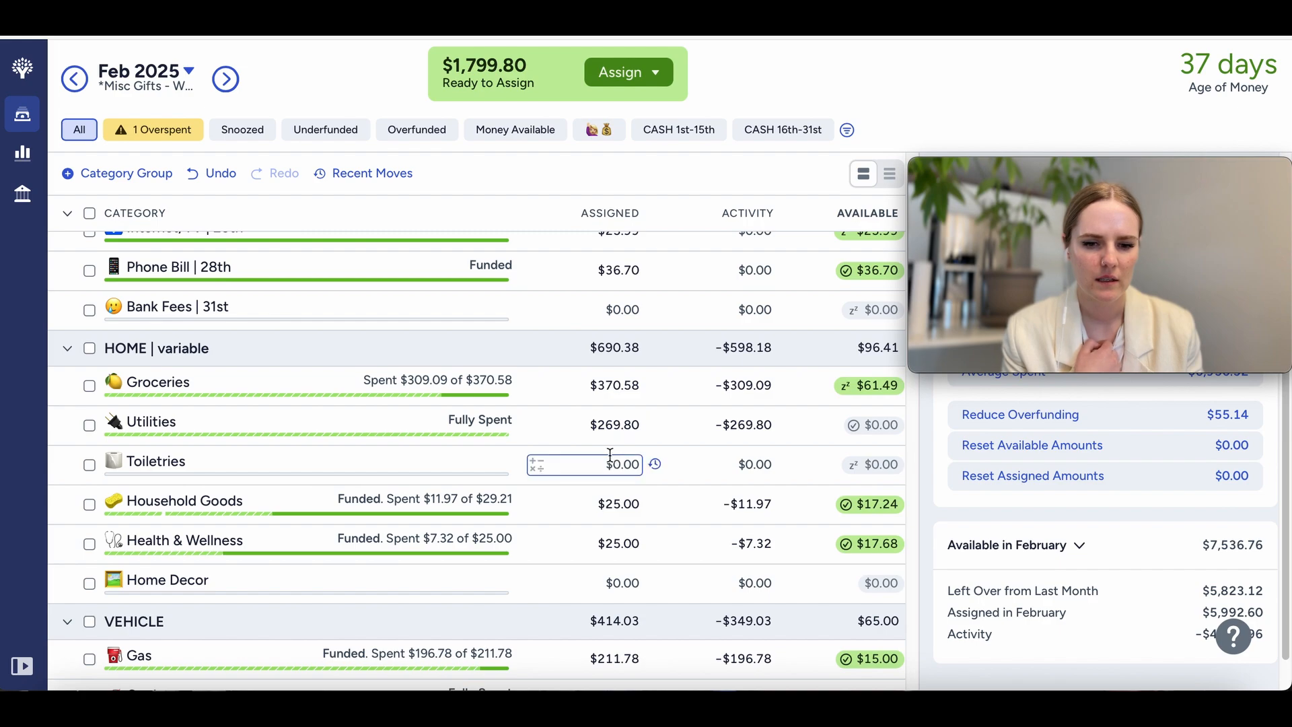
pyautogui.scroll(-2, 613, 497)
pyautogui.scroll(-1, 614, 496)
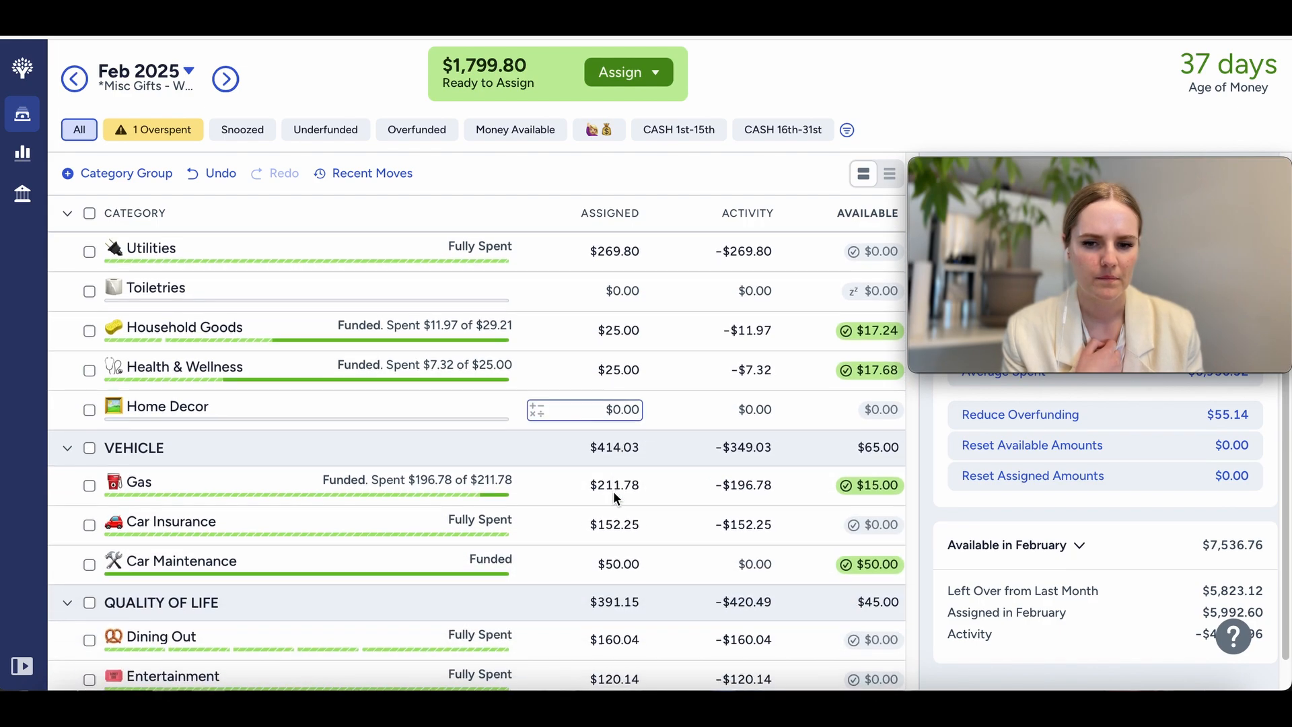
pyautogui.scroll(-1, 614, 491)
pyautogui.scroll(-1, 613, 492)
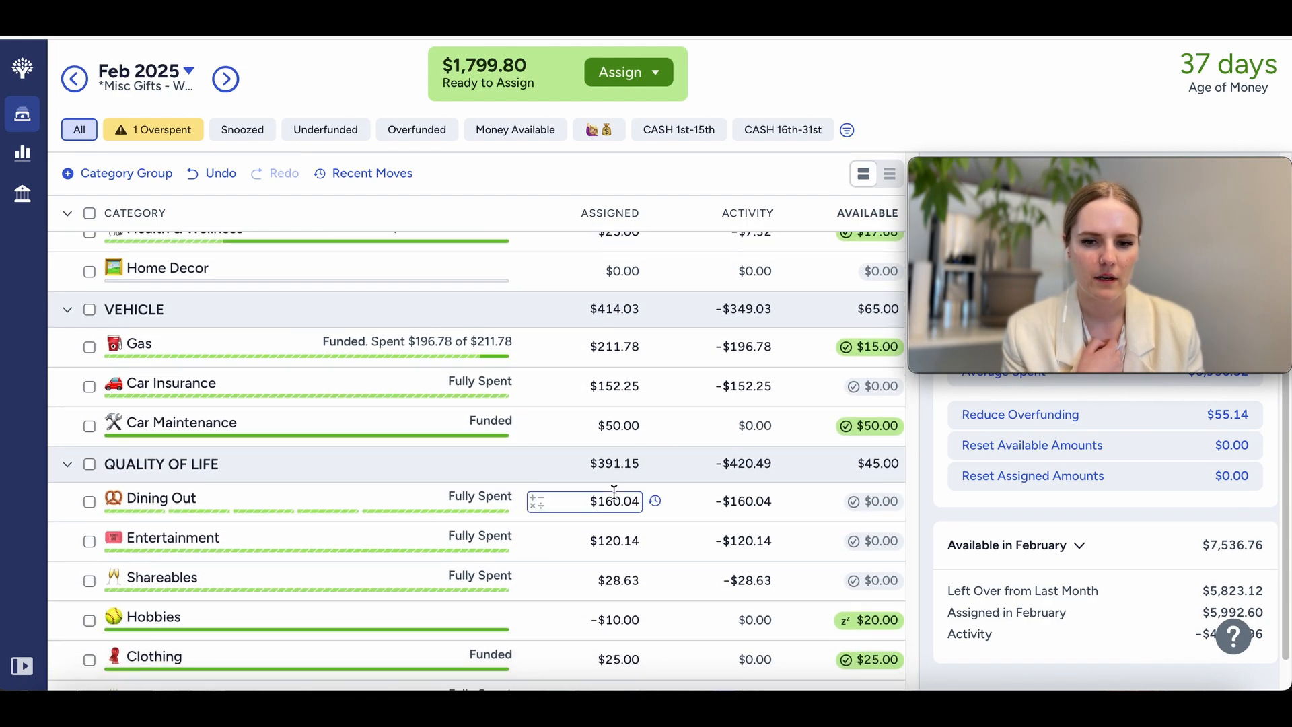
pyautogui.scroll(-2, 614, 492)
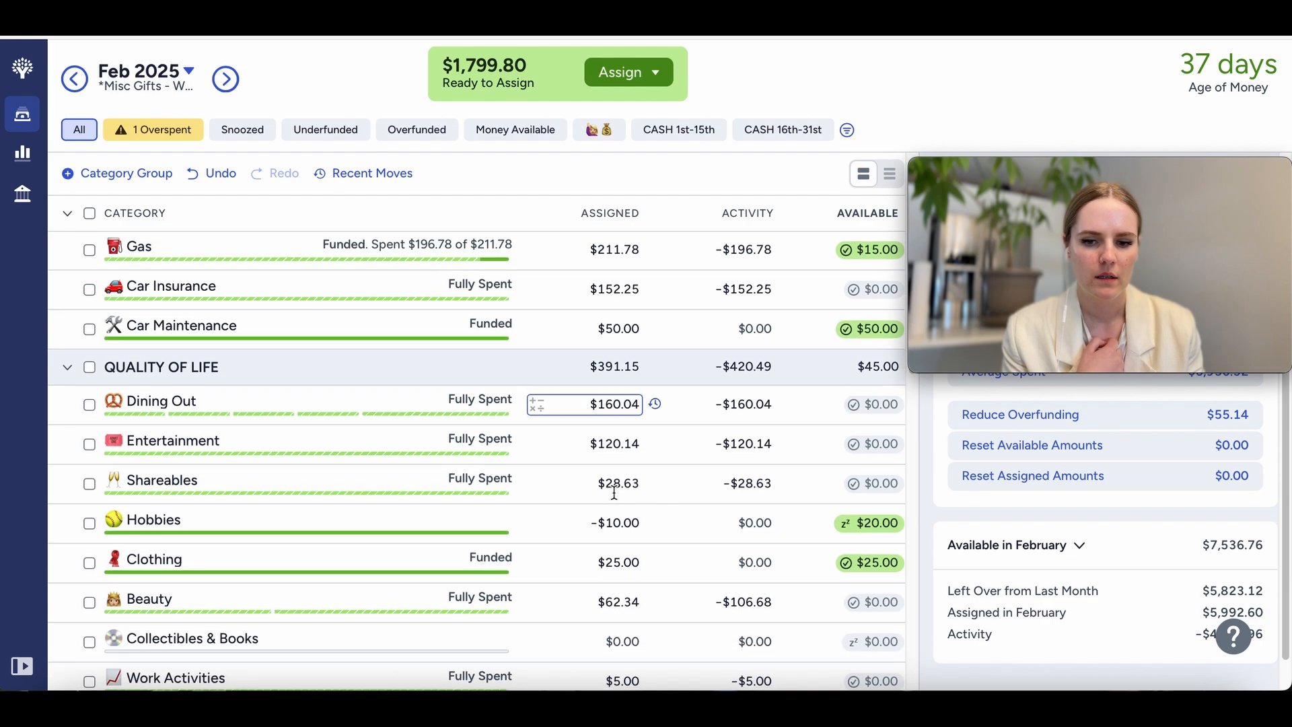
# Step: Reduce the assigned amount of the Gas category by $15 and deselect the category
pyautogui.scroll(2, 613, 491)
pyautogui.click(619, 339)
pyautogui.click(638, 339)
pyautogui.write('-15')
pyautogui.press('Return')
pyautogui.click(90, 340)
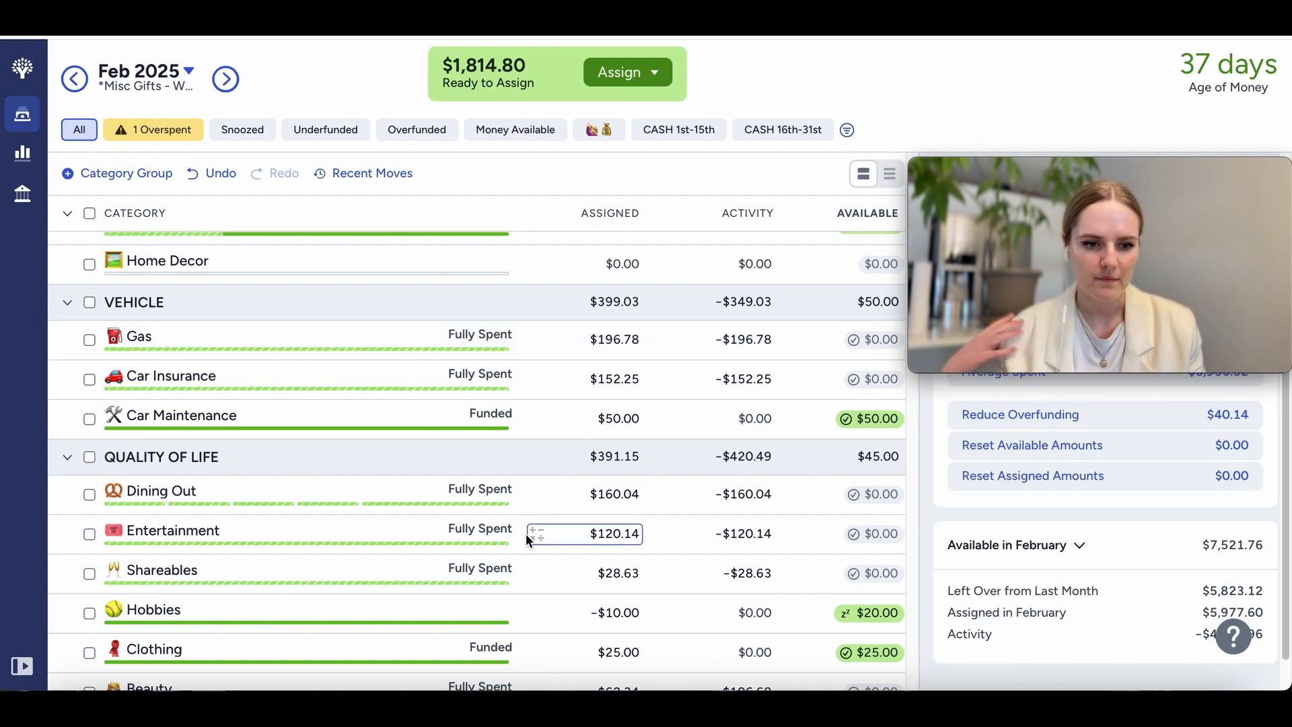
# Step: Examine the available balances and funding status of all February categories, from quality of life through sinking funds and back to home
pyautogui.scroll(-2, 526, 534)
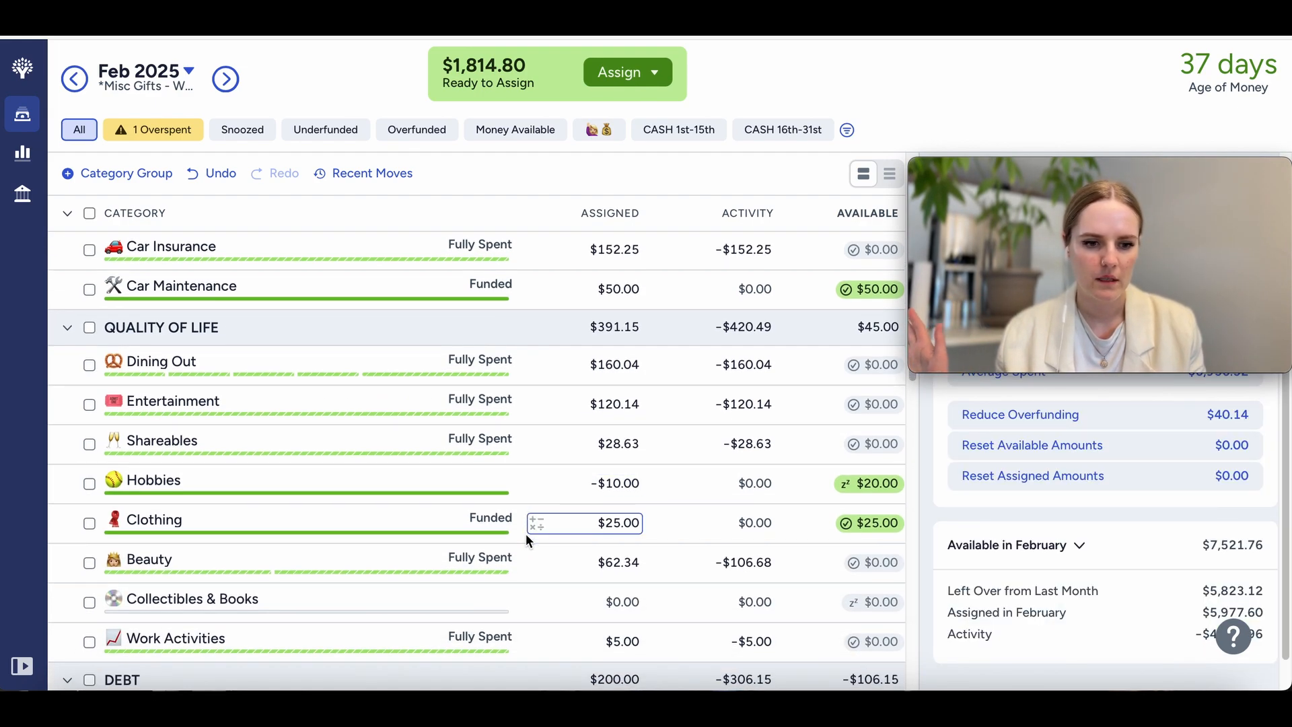
pyautogui.scroll(-1, 526, 535)
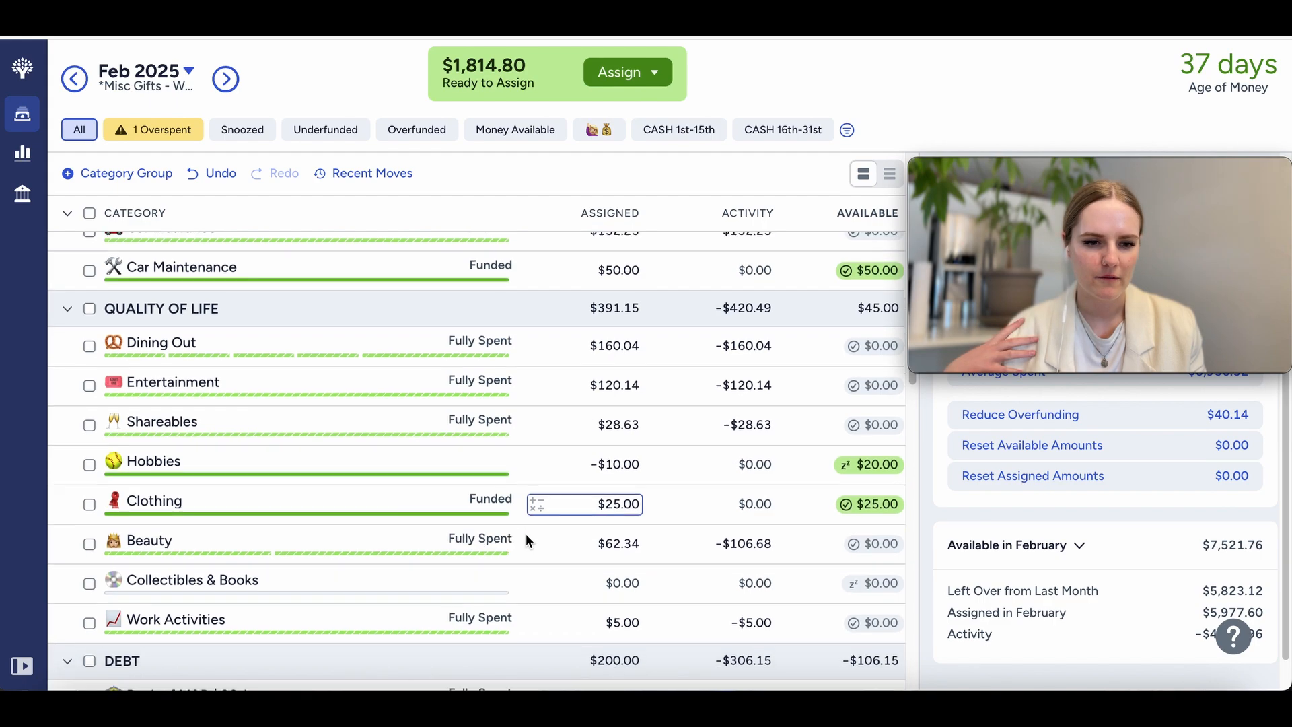
pyautogui.scroll(1, 526, 534)
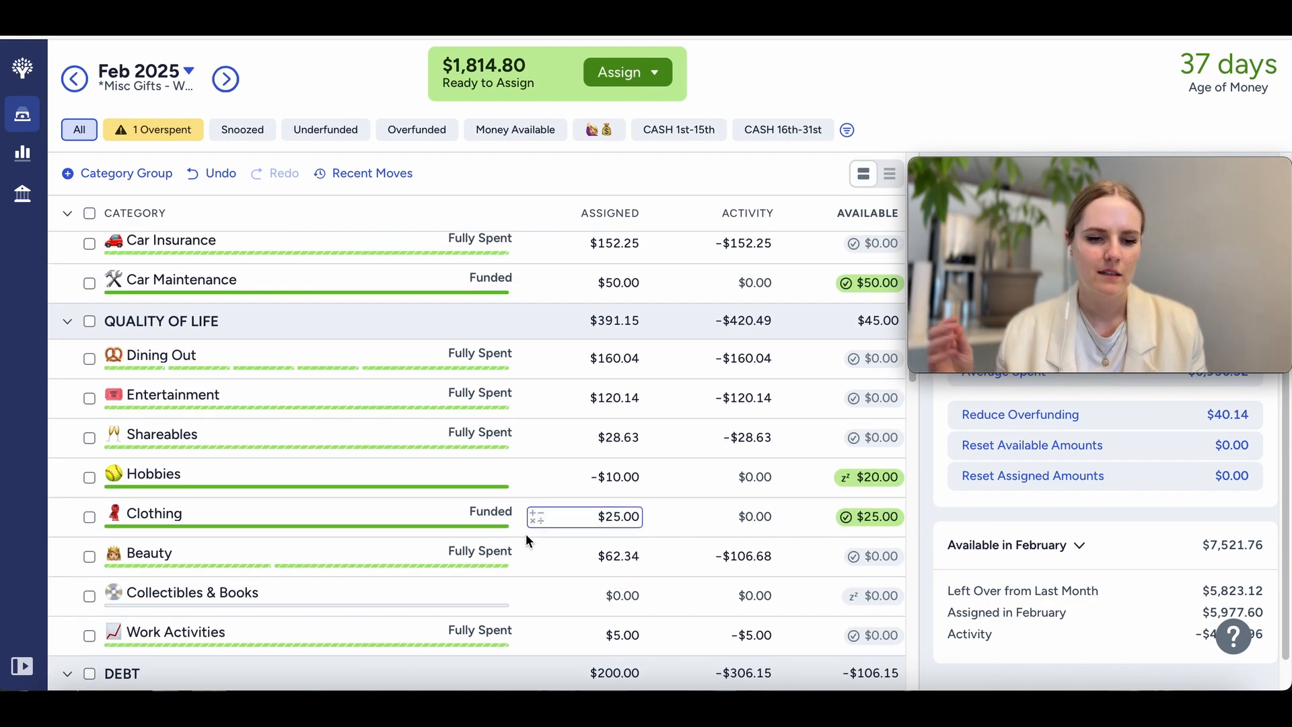
pyautogui.scroll(-5, 526, 534)
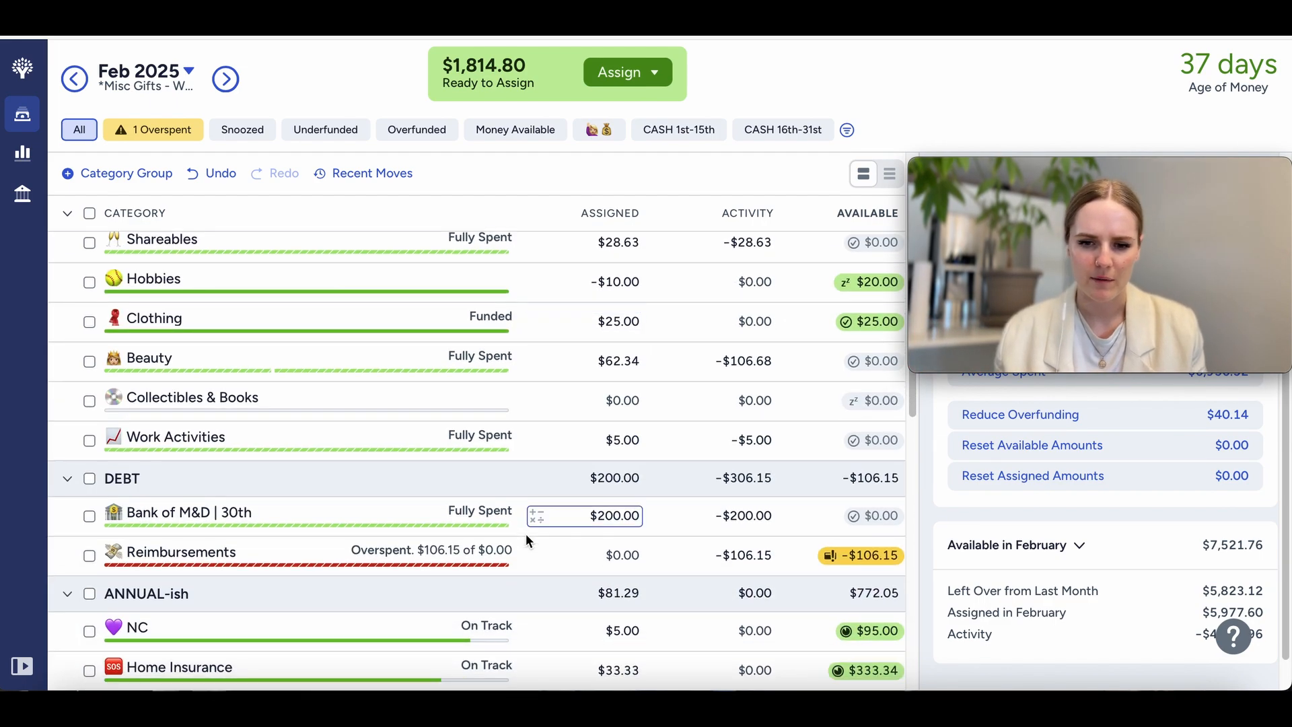
pyautogui.scroll(3, 526, 534)
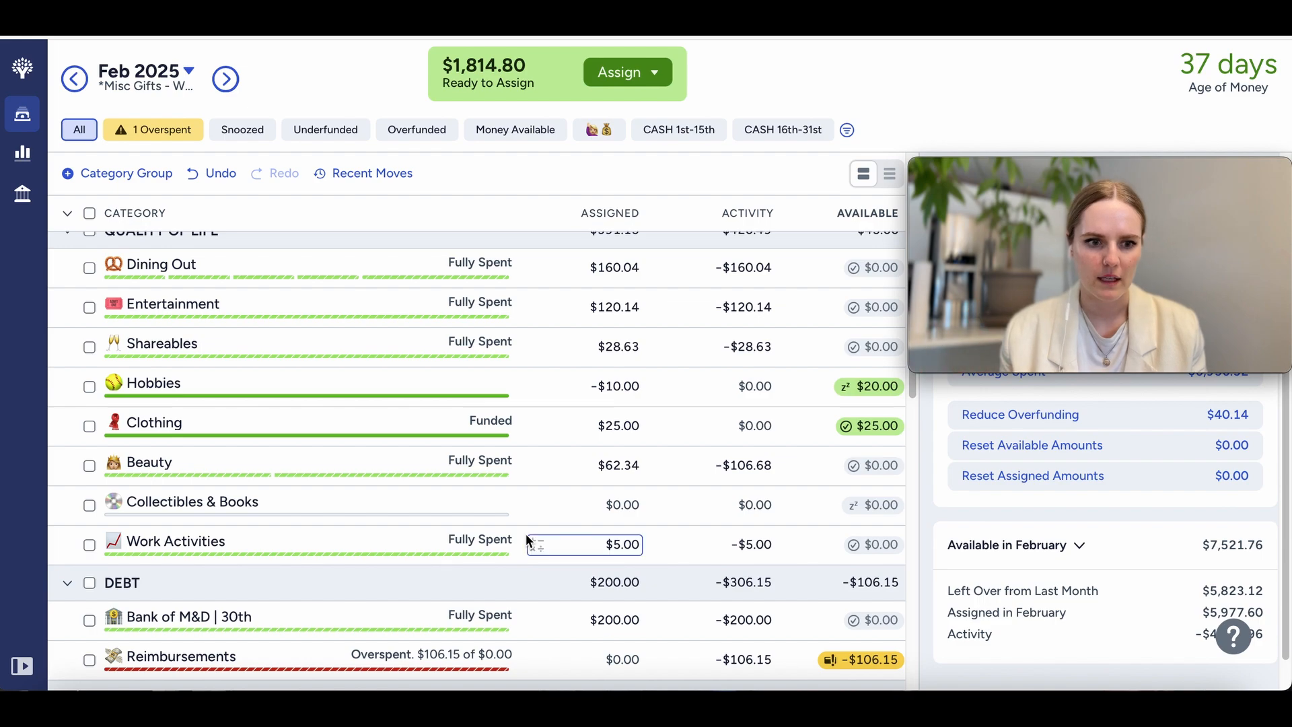
pyautogui.scroll(-2, 527, 534)
pyautogui.scroll(-10, 526, 534)
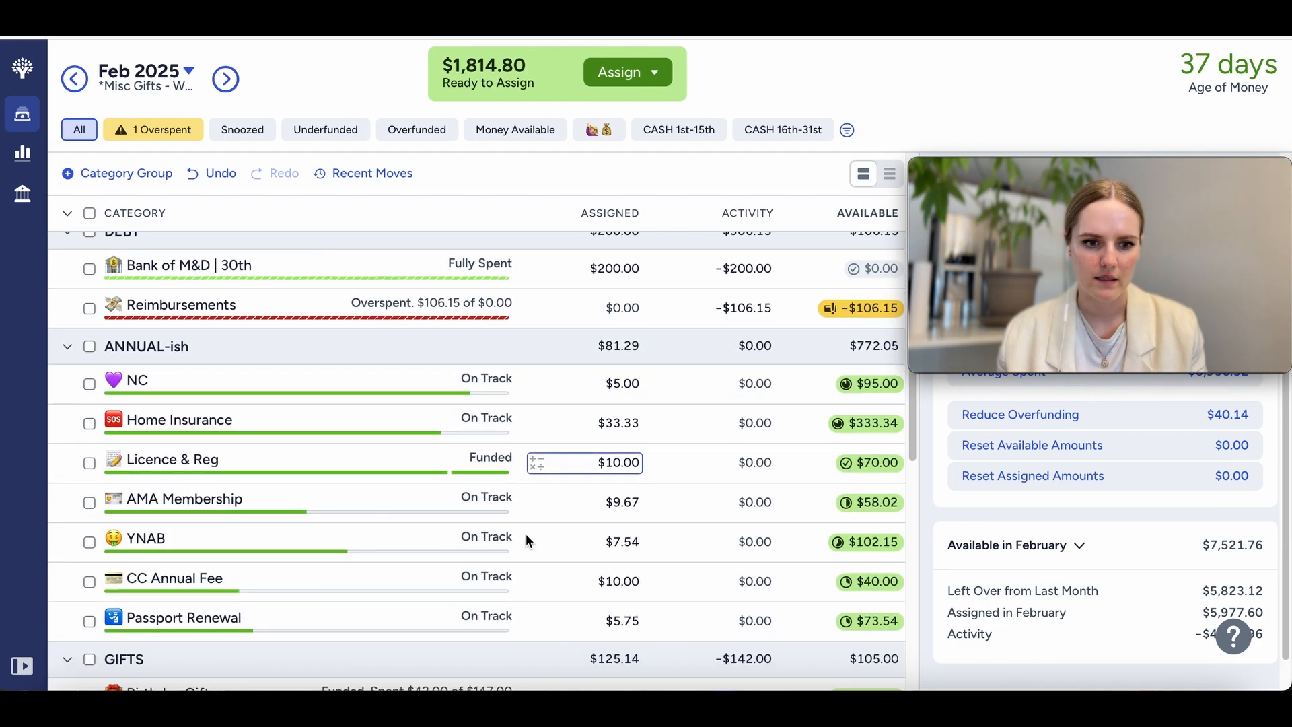
pyautogui.scroll(-12, 526, 534)
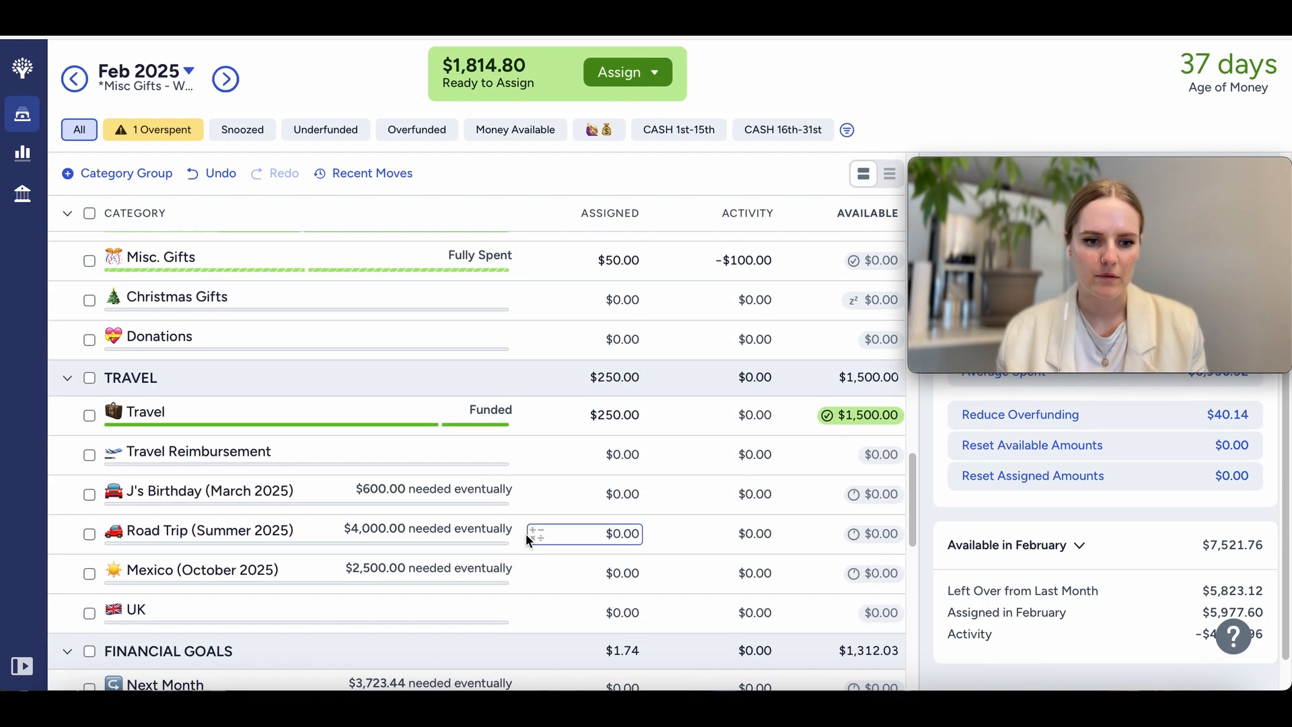
pyautogui.scroll(-4, 526, 541)
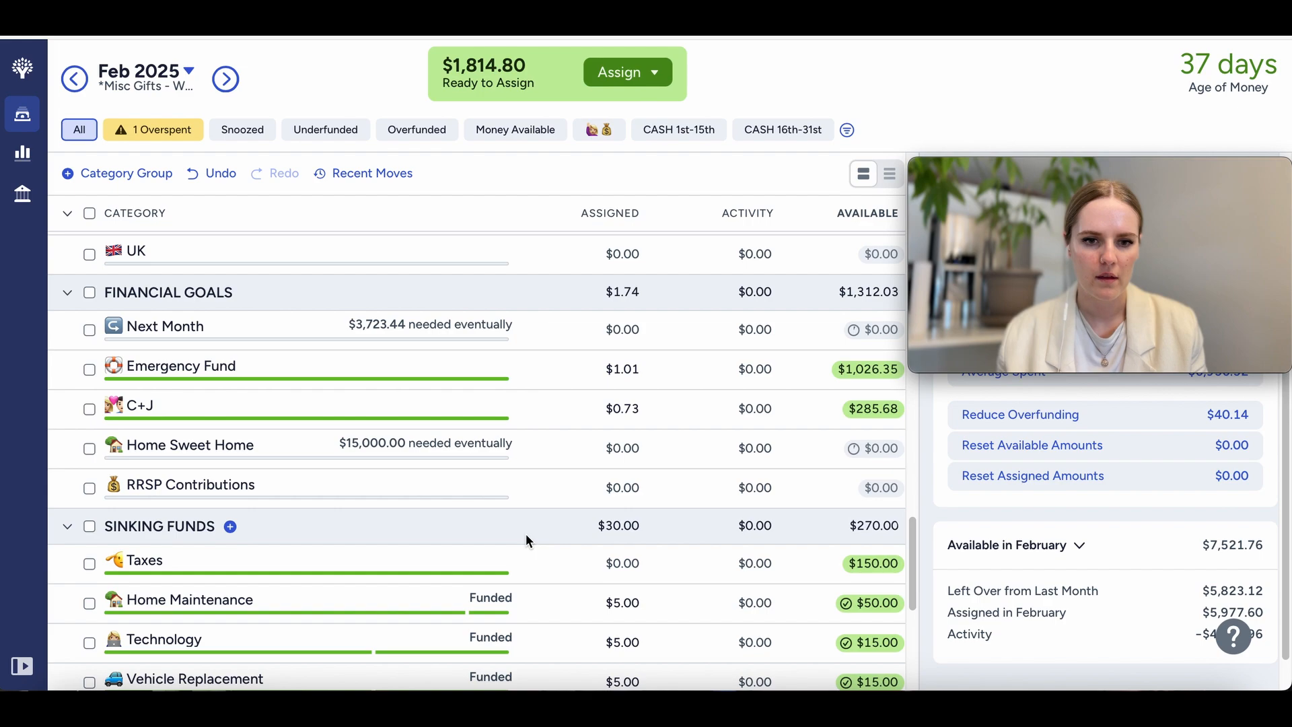
pyautogui.scroll(-10, 526, 534)
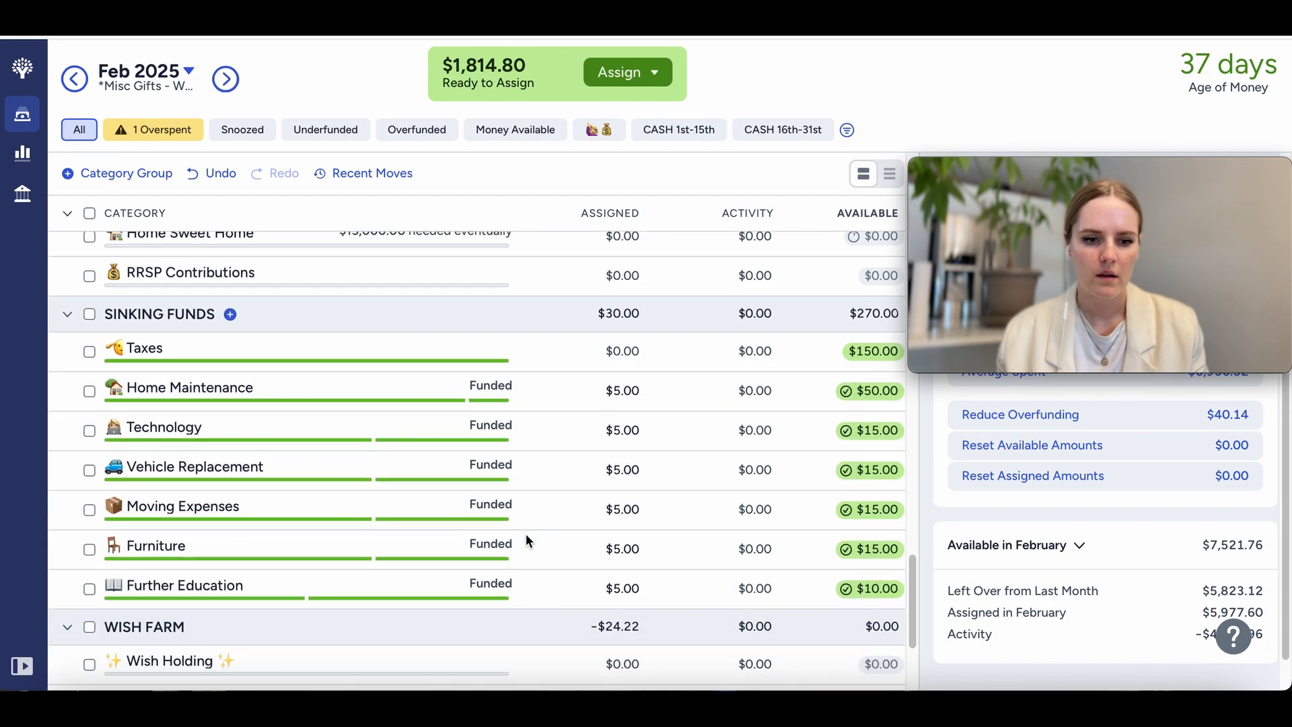
pyautogui.scroll(8, 526, 534)
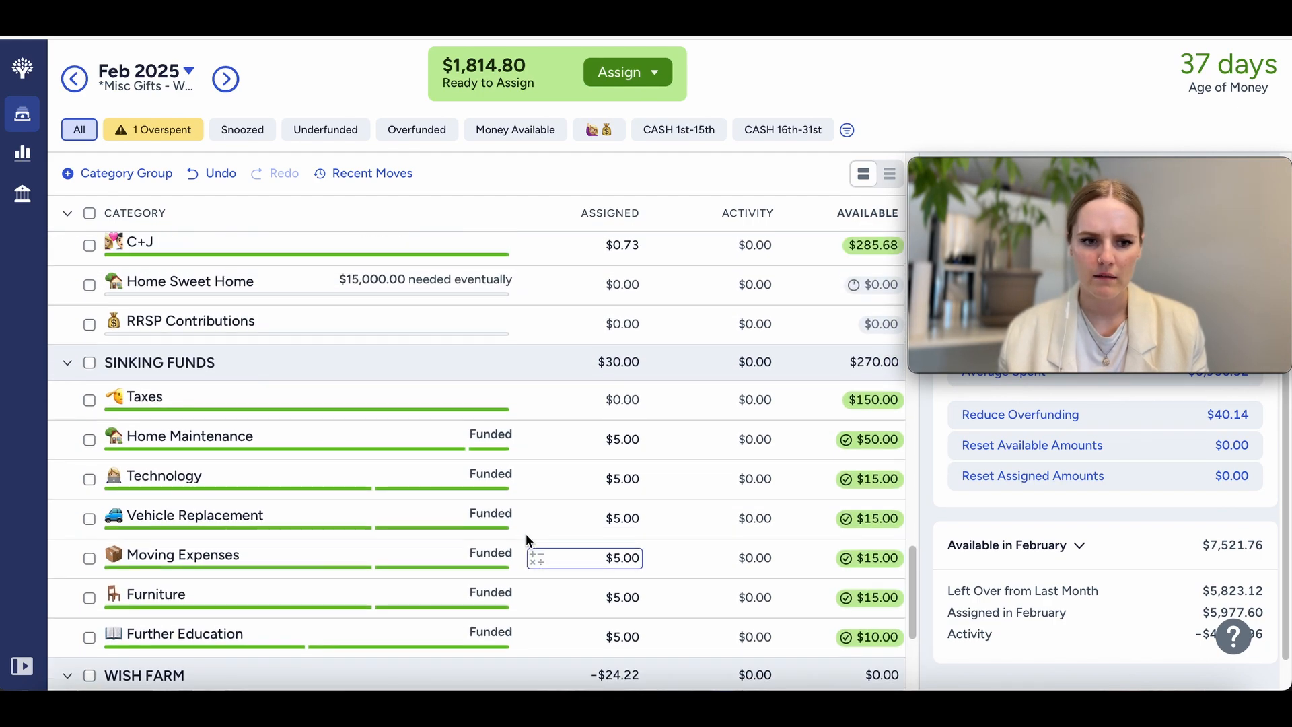
pyautogui.scroll(4, 526, 534)
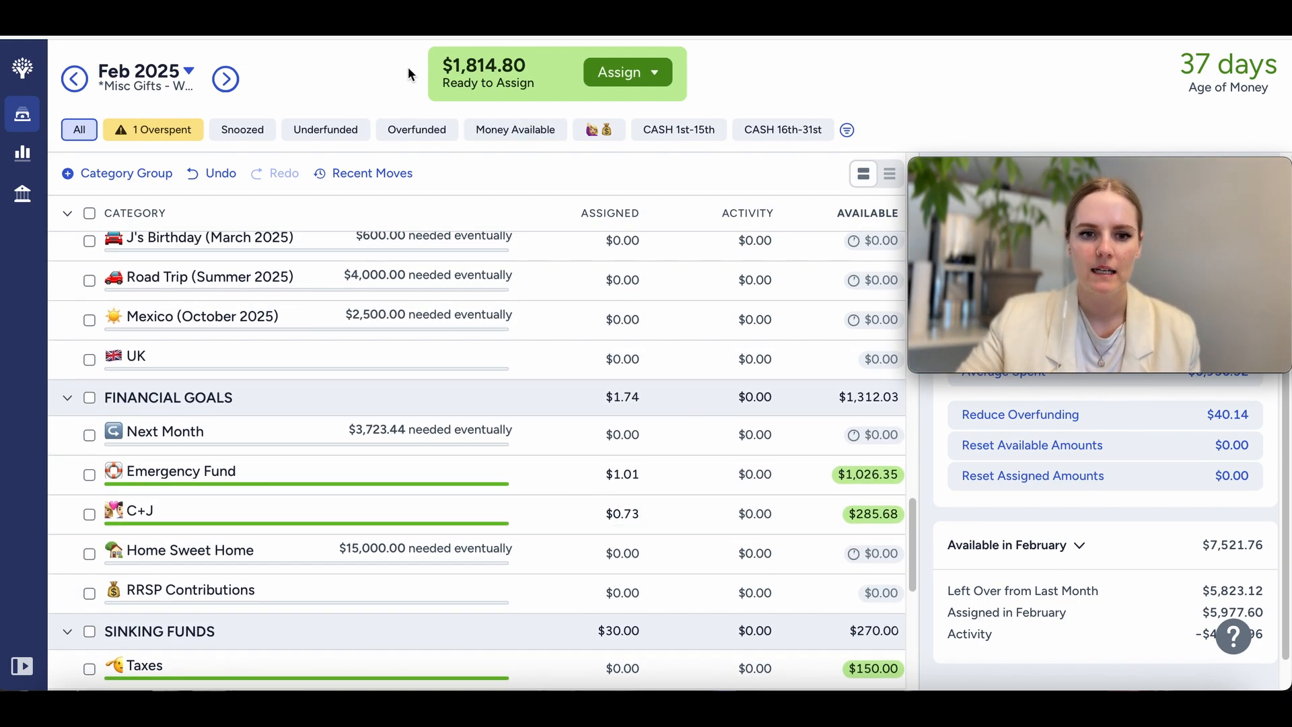
pyautogui.scroll(12, 420, 329)
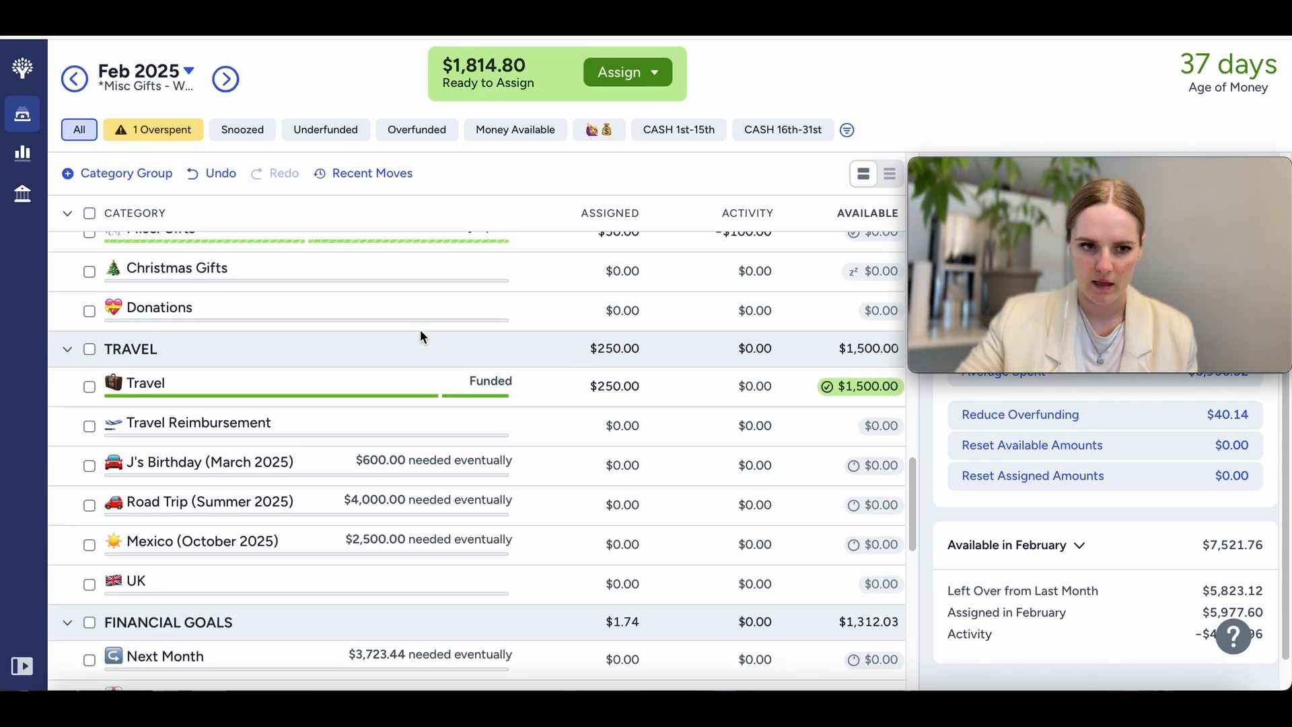
pyautogui.scroll(8, 419, 329)
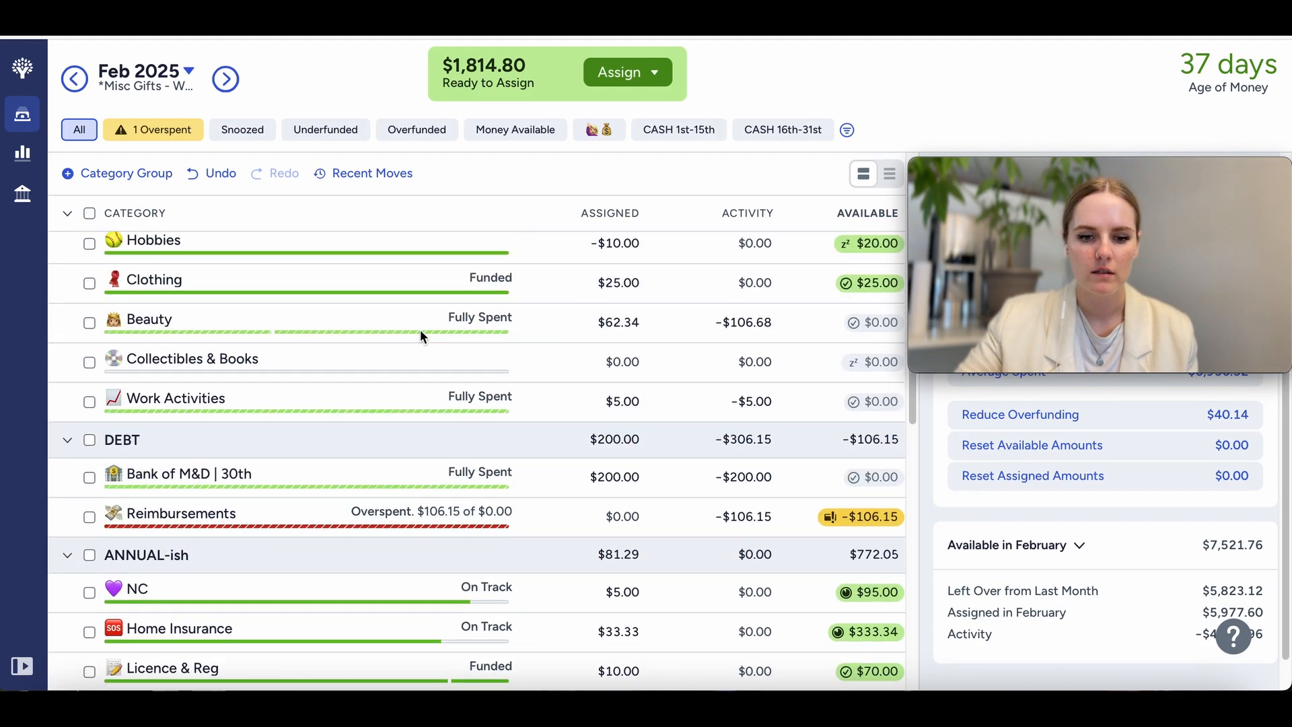
pyautogui.scroll(6, 420, 329)
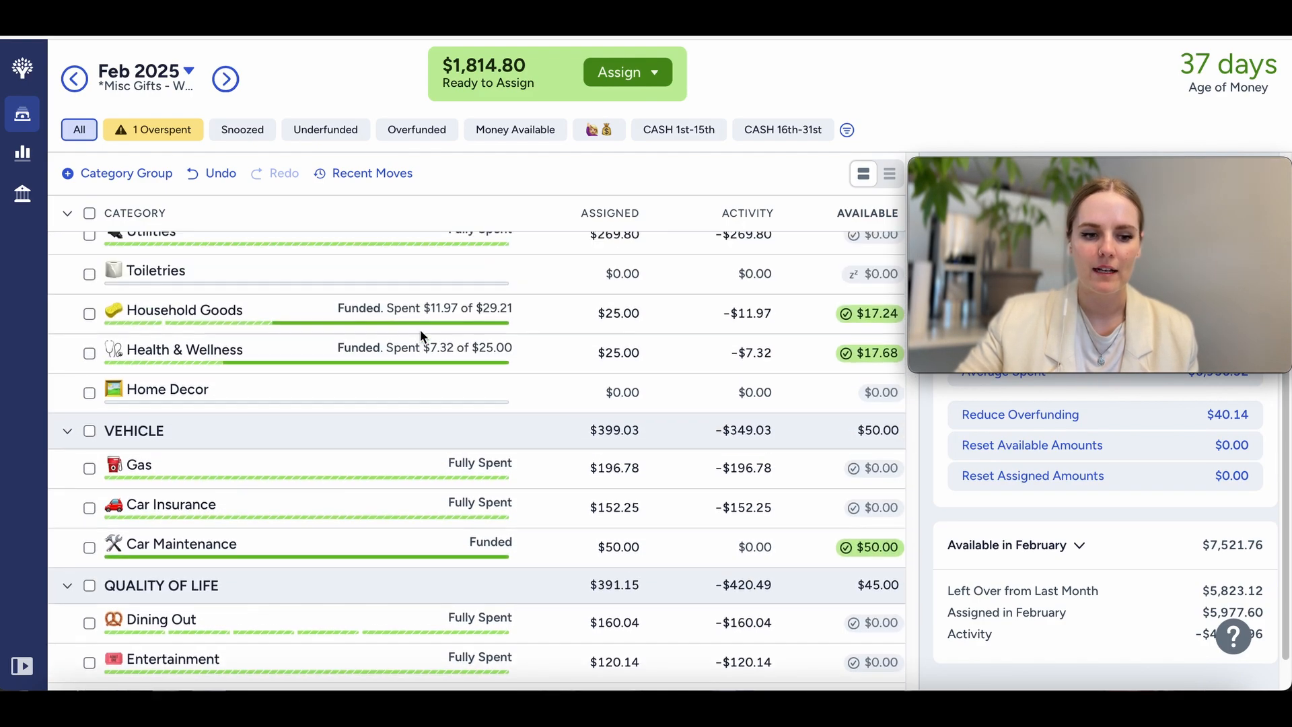
pyautogui.scroll(-4, 420, 329)
pyautogui.scroll(-2, 420, 335)
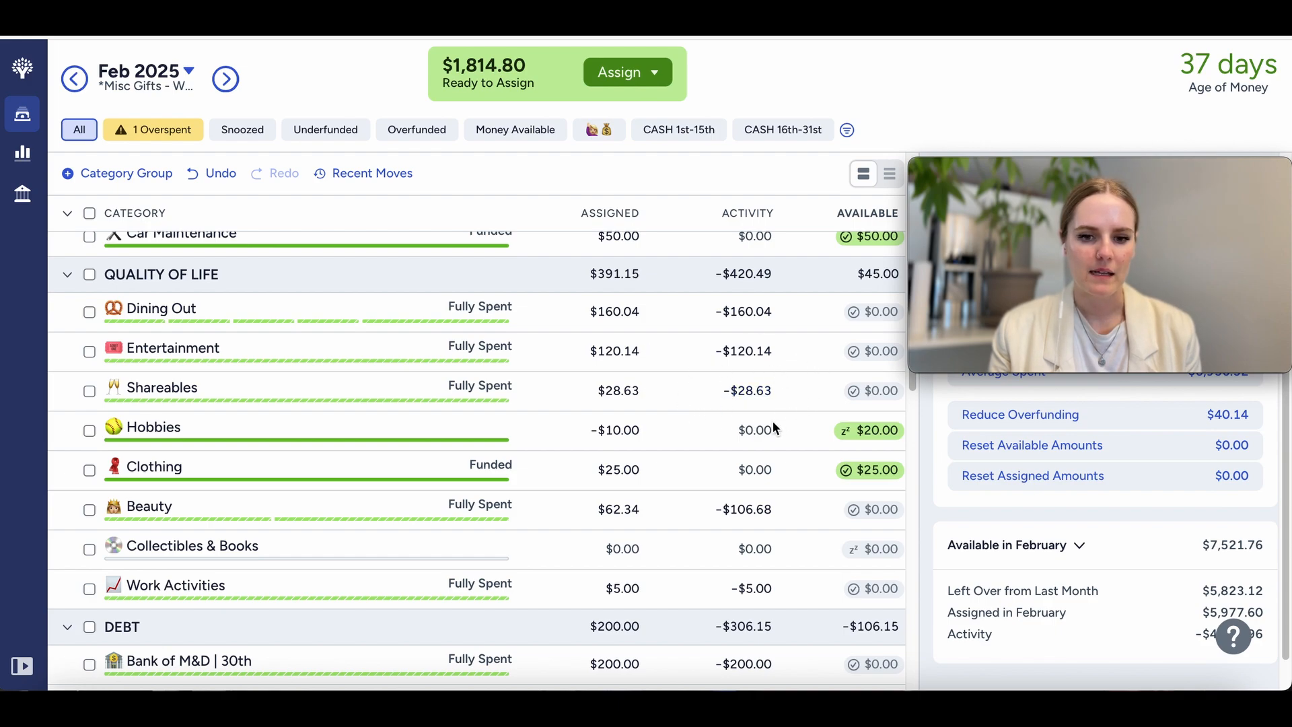
pyautogui.scroll(7, 733, 403)
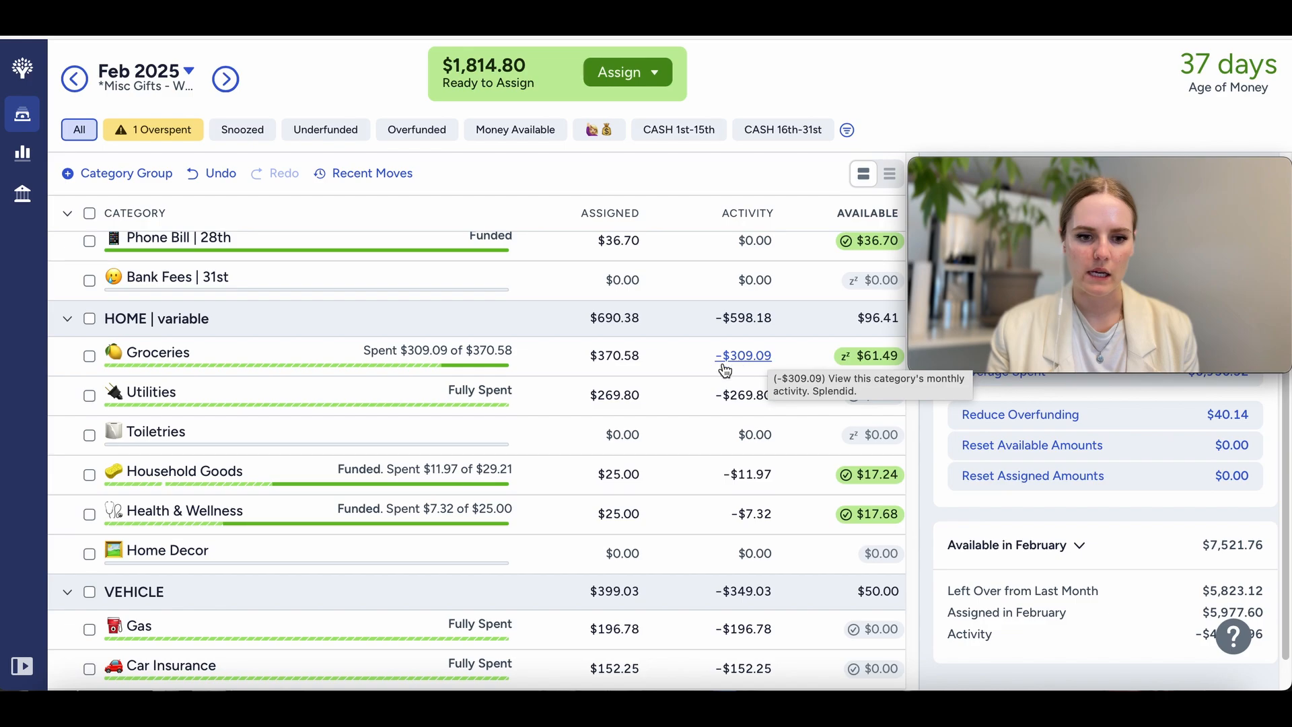
pyautogui.scroll(-10, 681, 546)
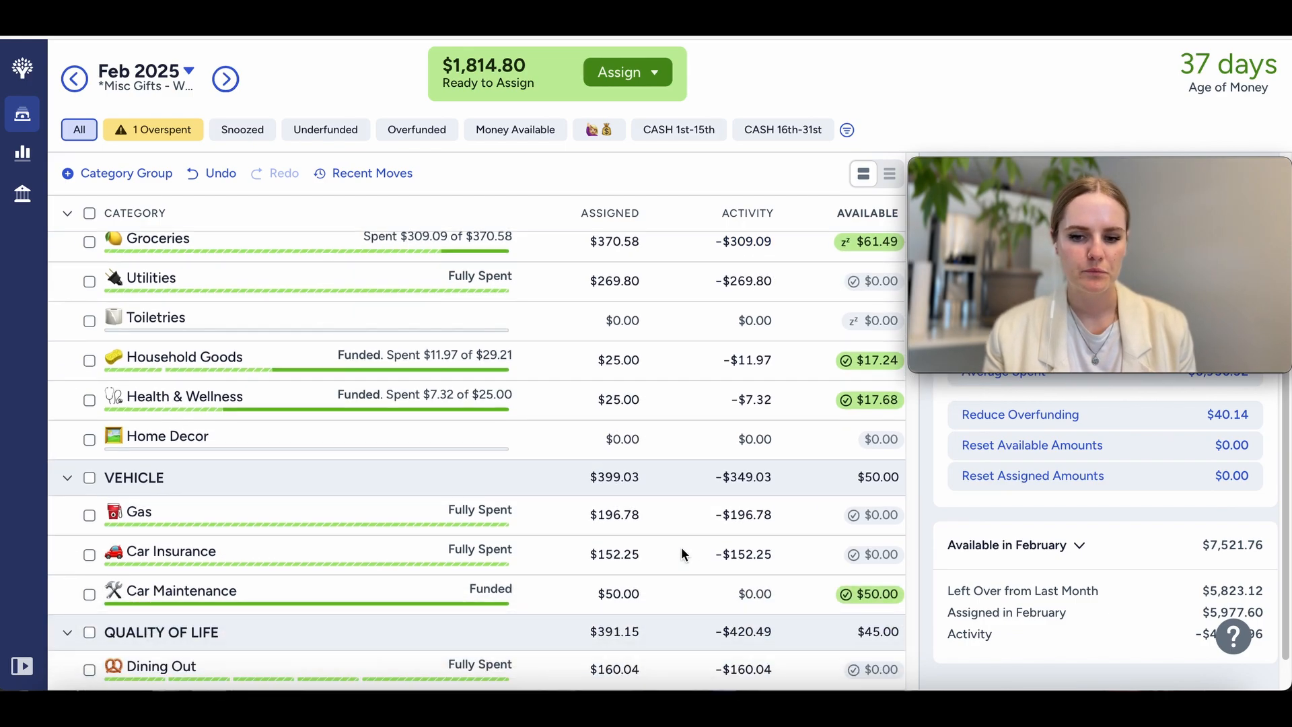
pyautogui.scroll(-10, 680, 548)
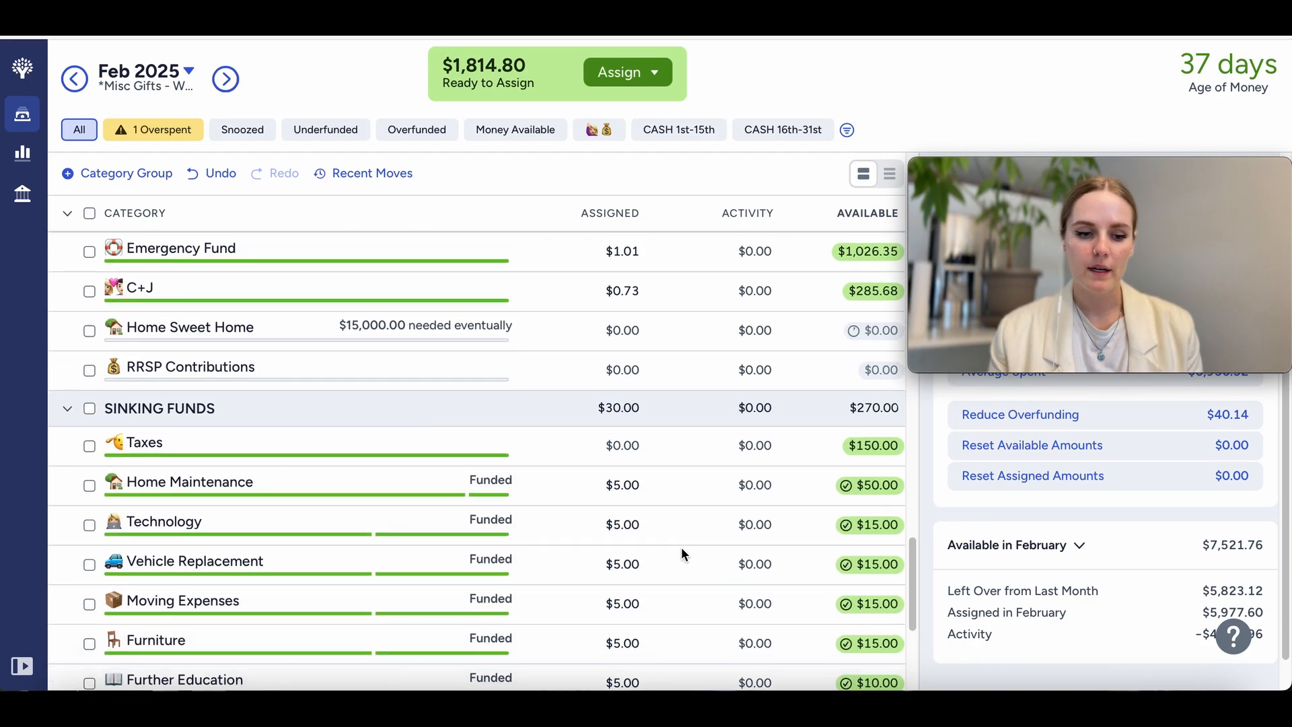
pyautogui.scroll(15, 681, 546)
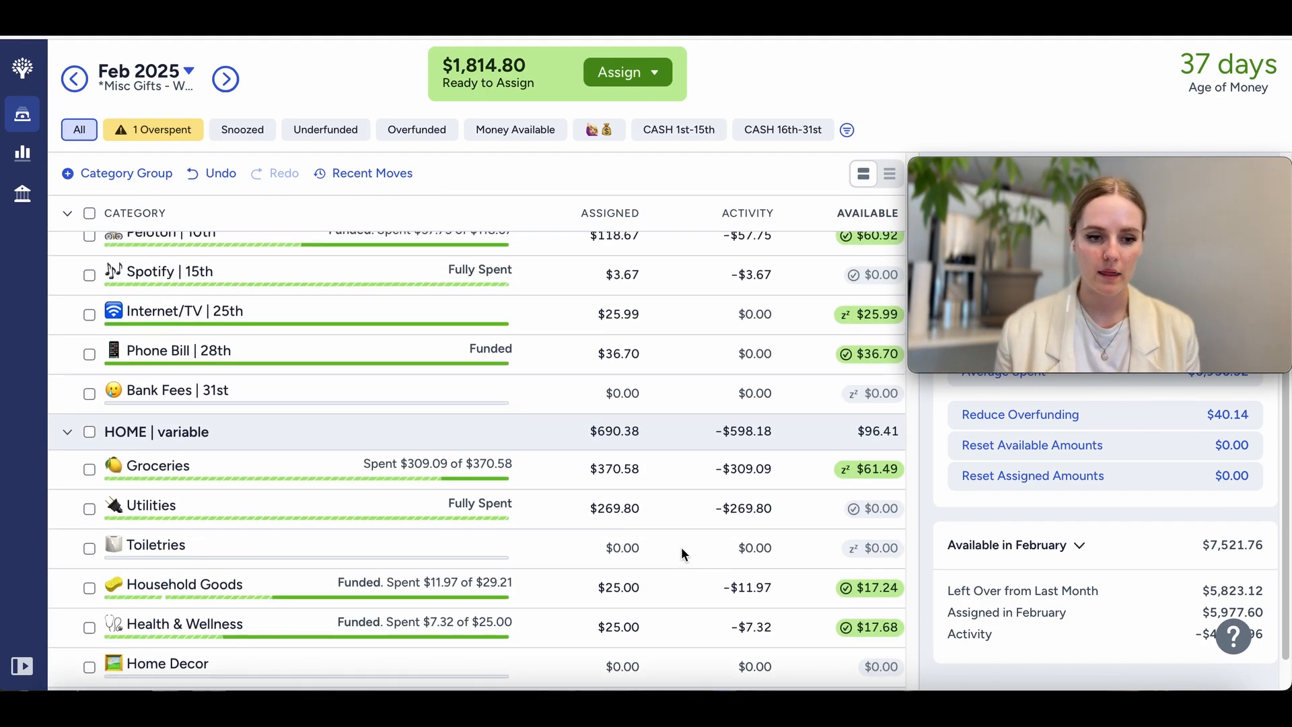
pyautogui.scroll(3, 681, 546)
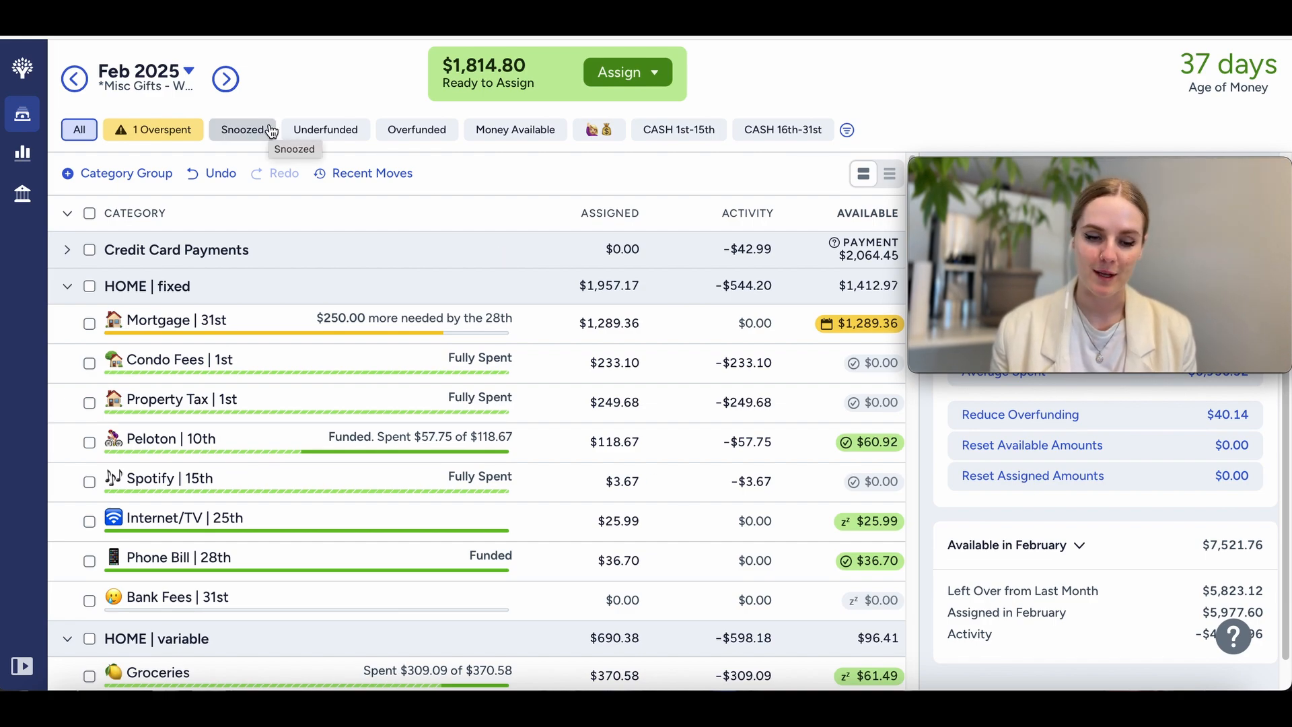
# Step: Go to the March 2025 budget and assign $233.10 to the Condo Fees category
pyautogui.click(225, 79)
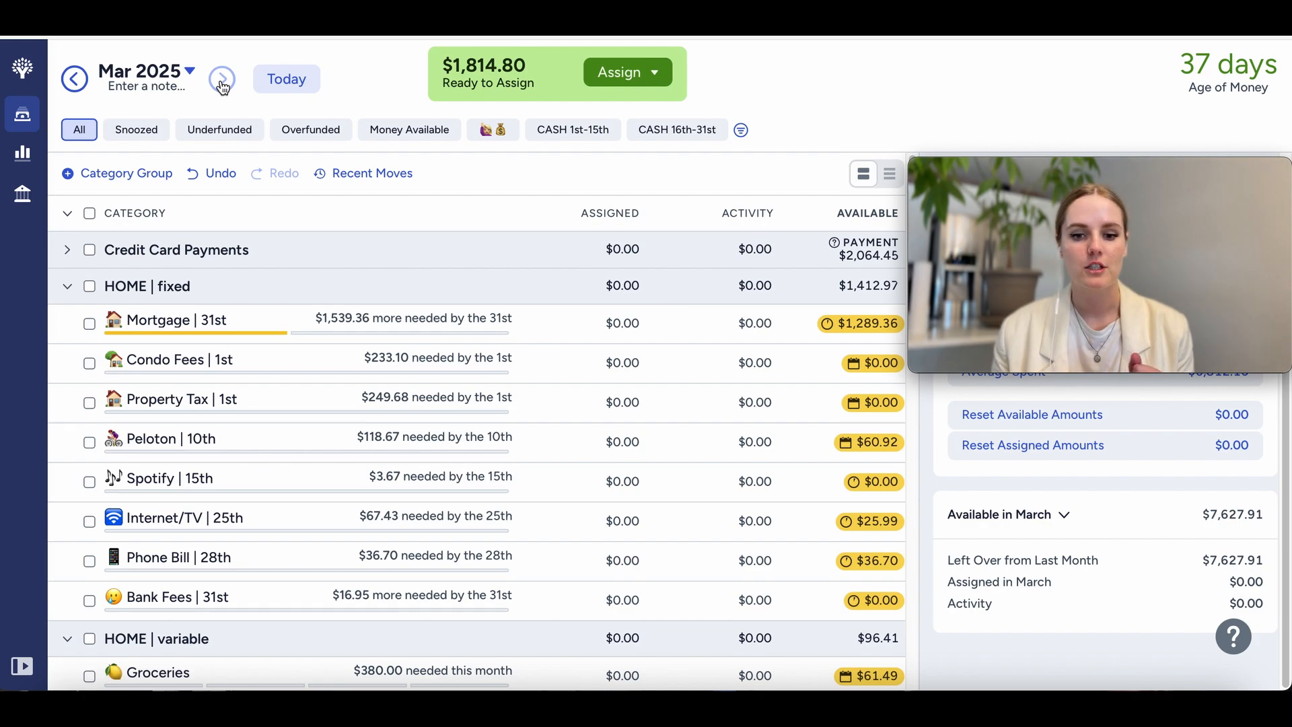
pyautogui.click(622, 364)
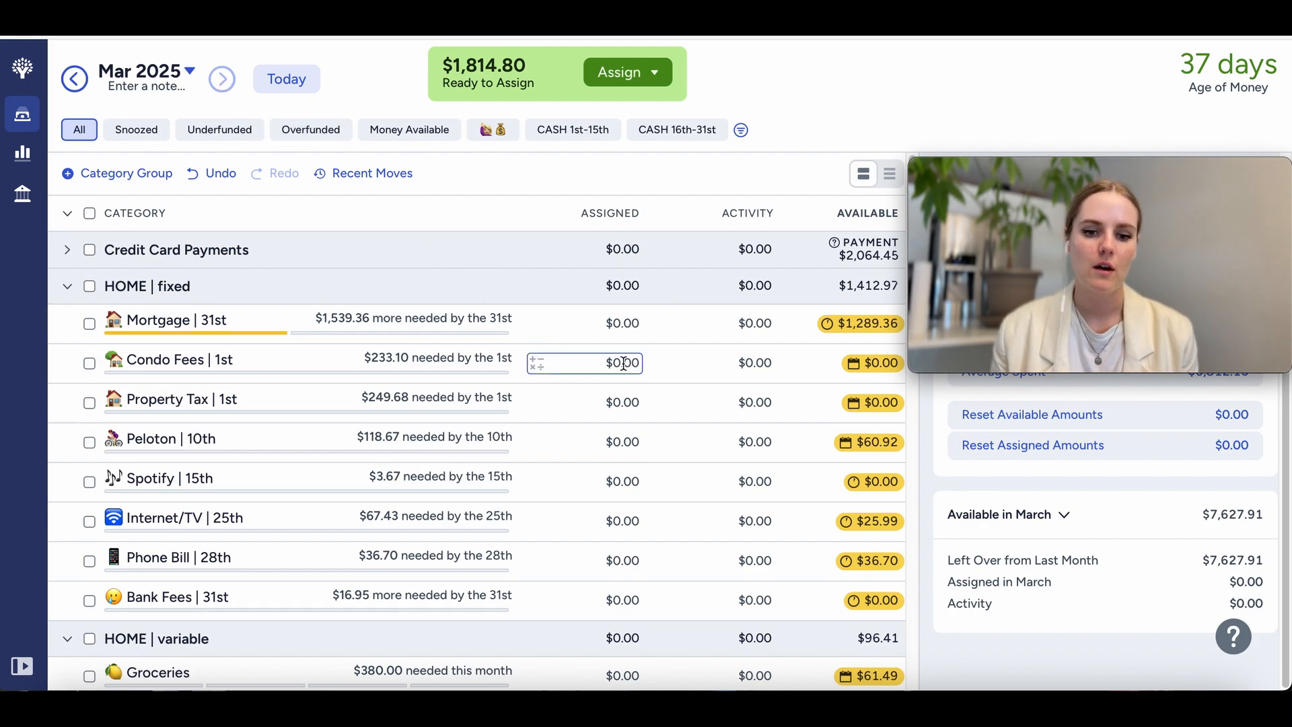
pyautogui.write('233.10')
# Step: Assign $249.68 to the Property Tax category for March and deselect the category
pyautogui.click(614, 403)
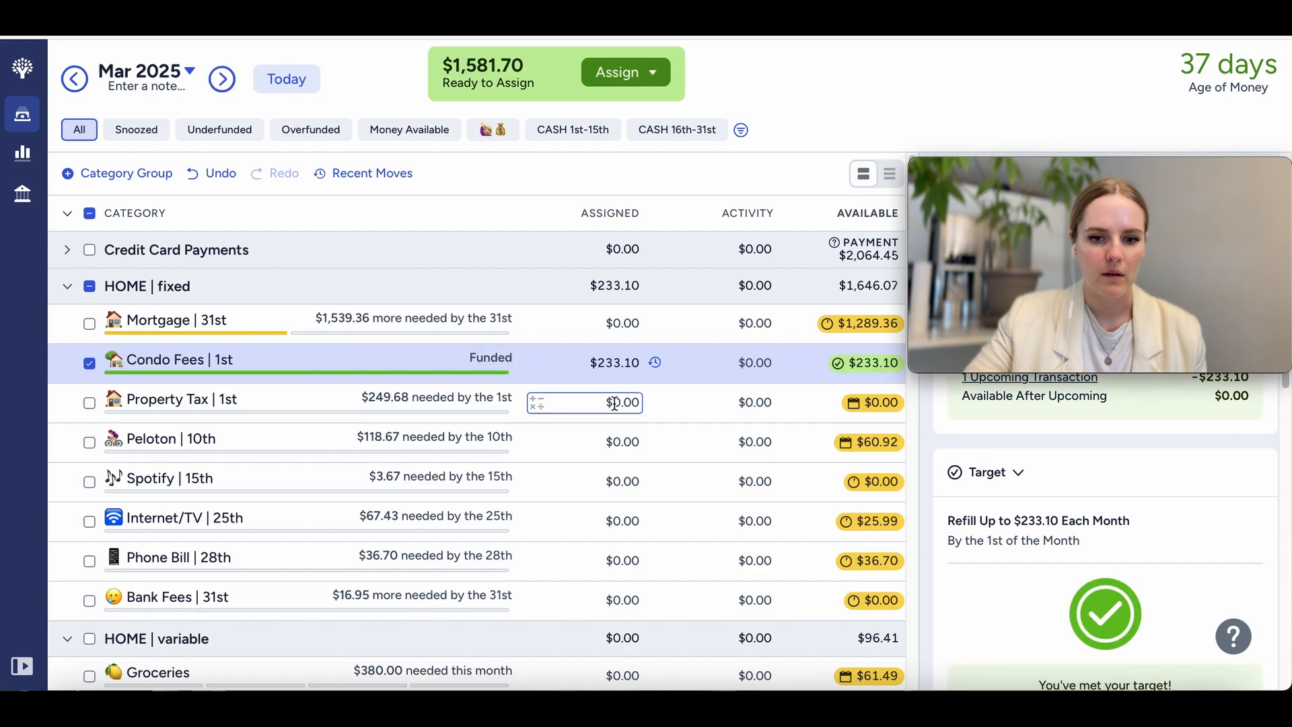
pyautogui.write('249.68')
pyautogui.press('Return')
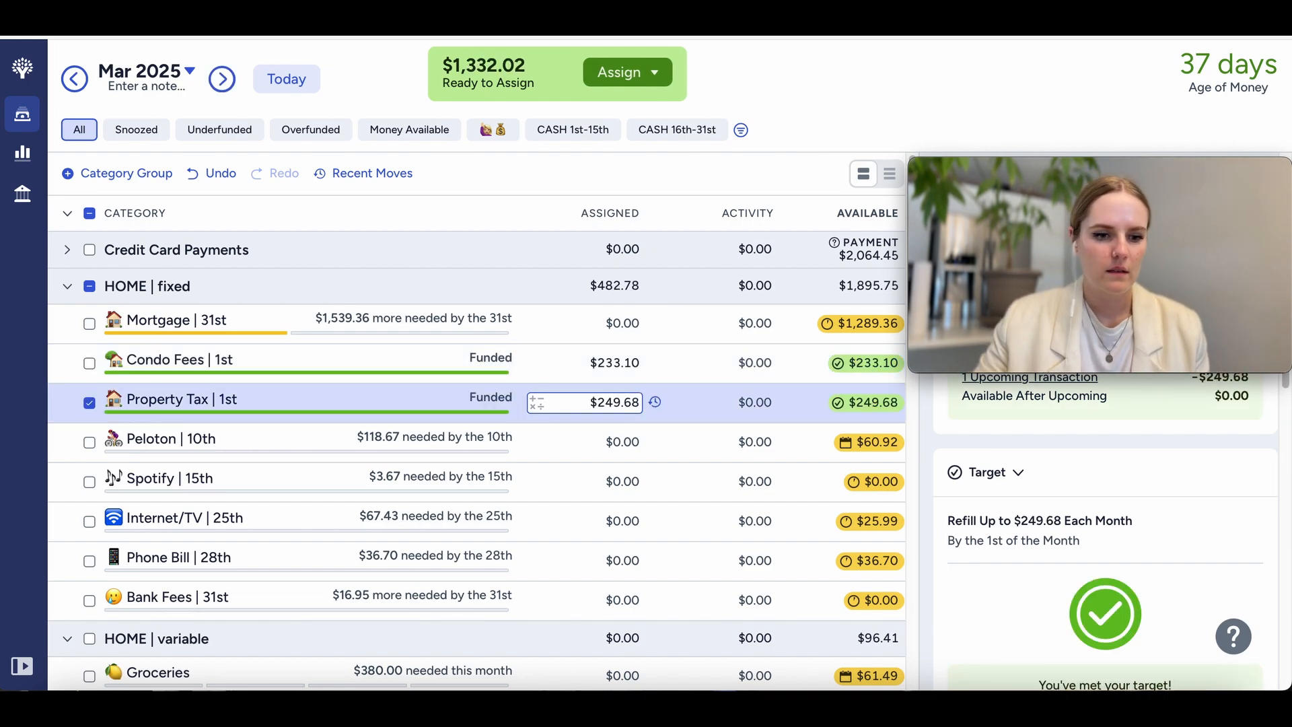
pyautogui.click(607, 437)
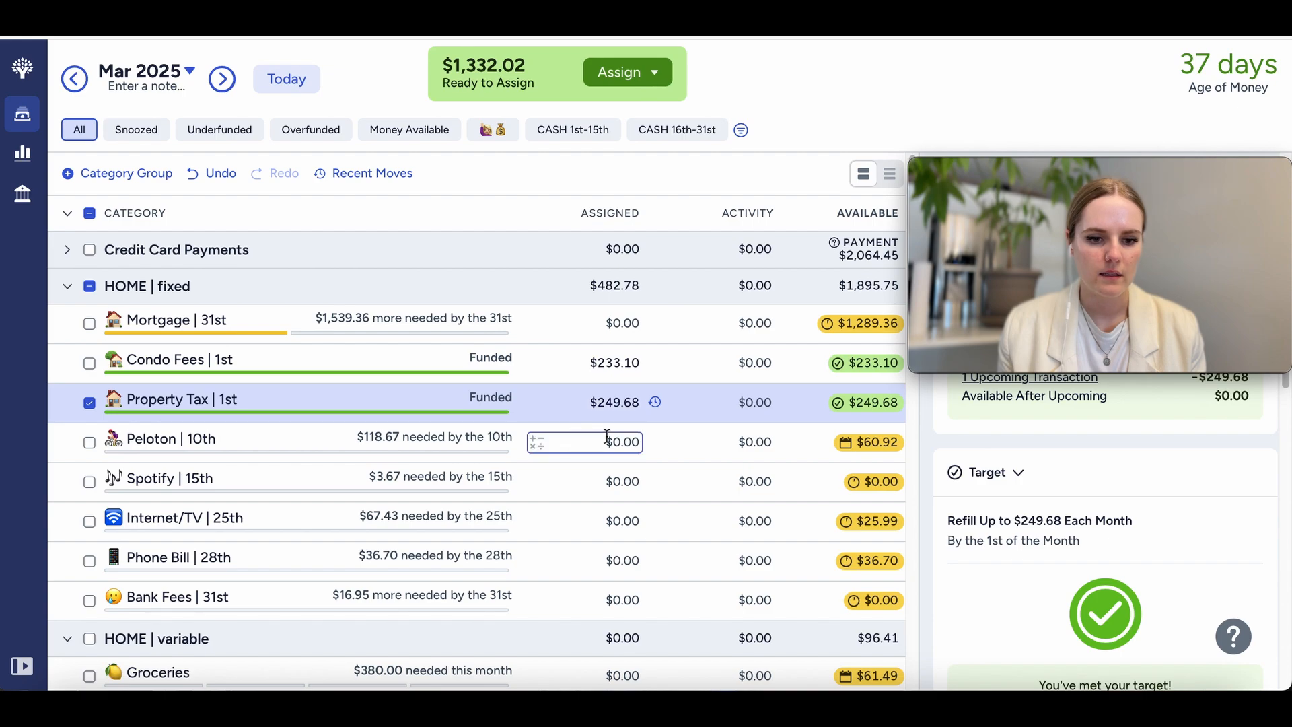
pyautogui.click(89, 402)
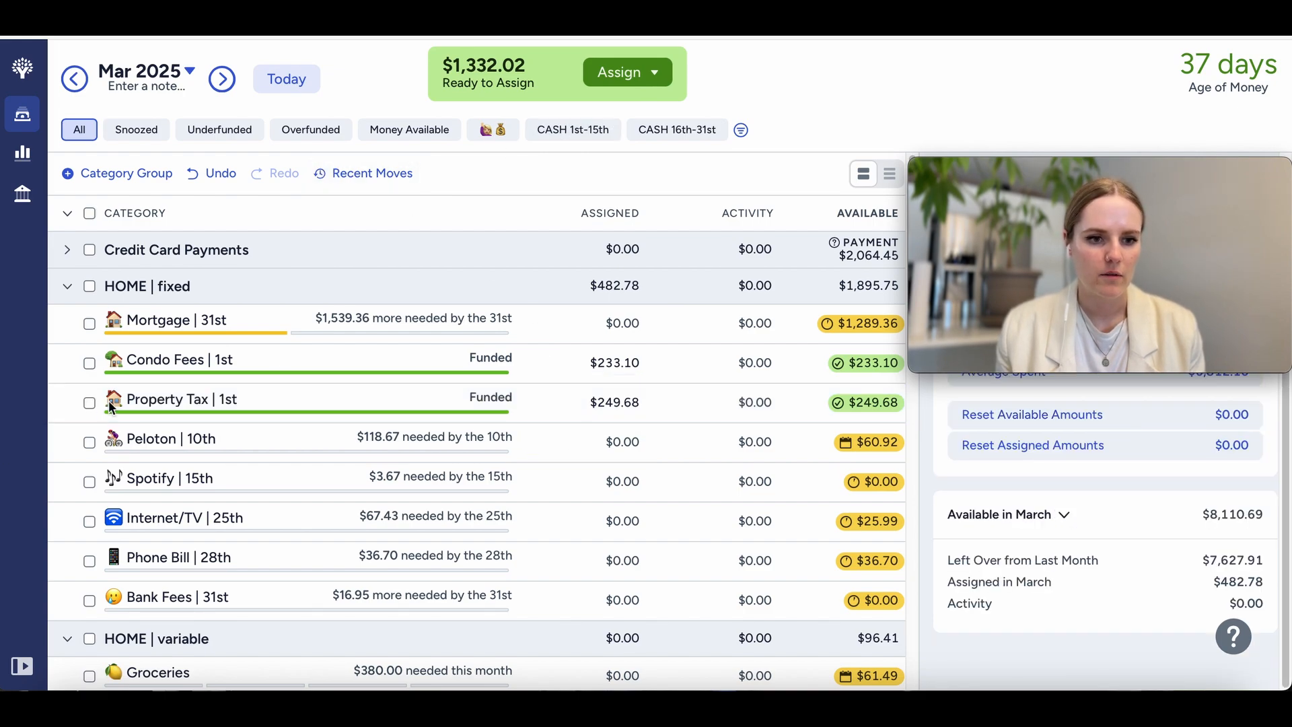
# Step: Filter the March budget to the CASH 1st-15th view and assign $3.67 to the Spotify category
pyautogui.click(574, 130)
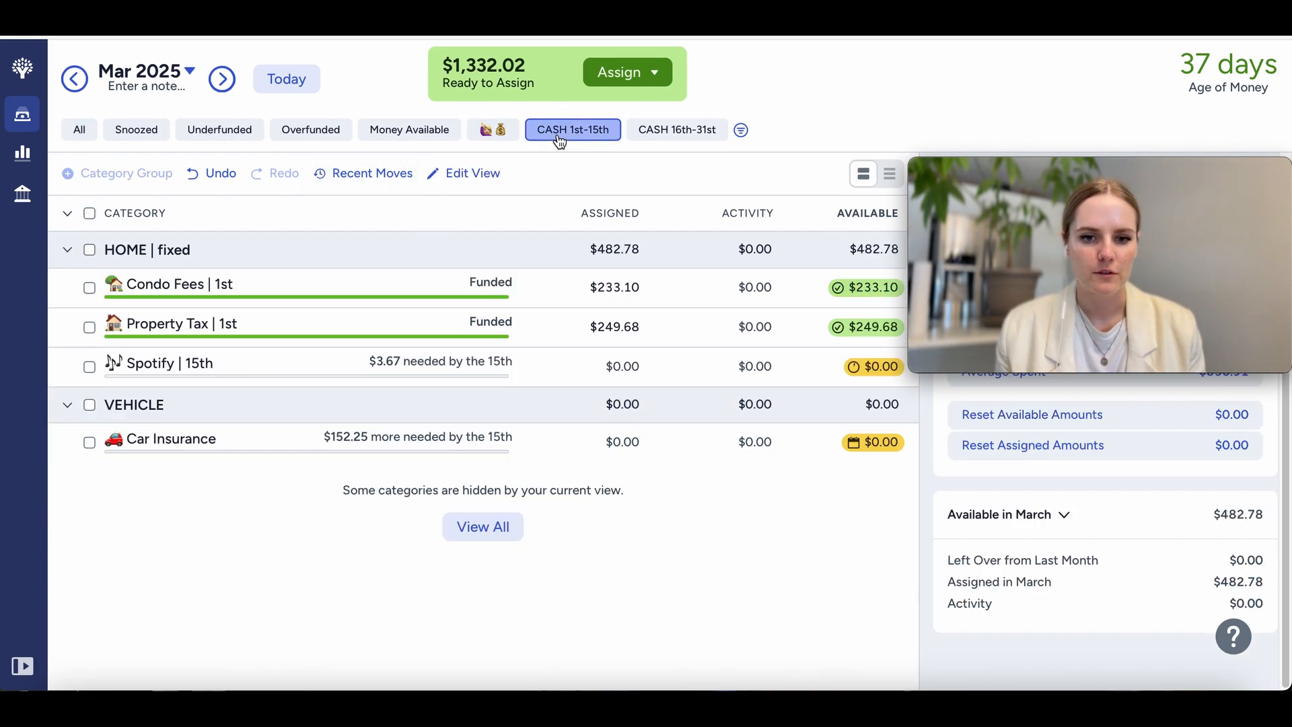
pyautogui.click(619, 366)
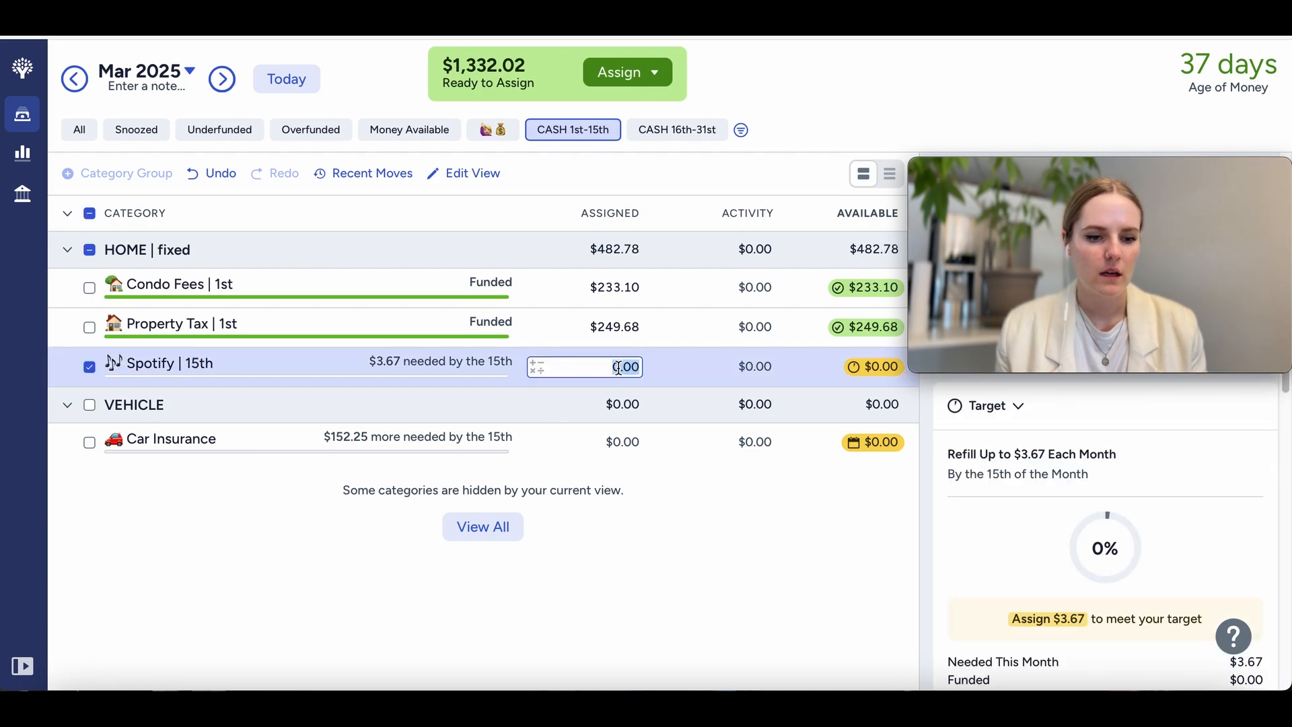
pyautogui.write('3.67')
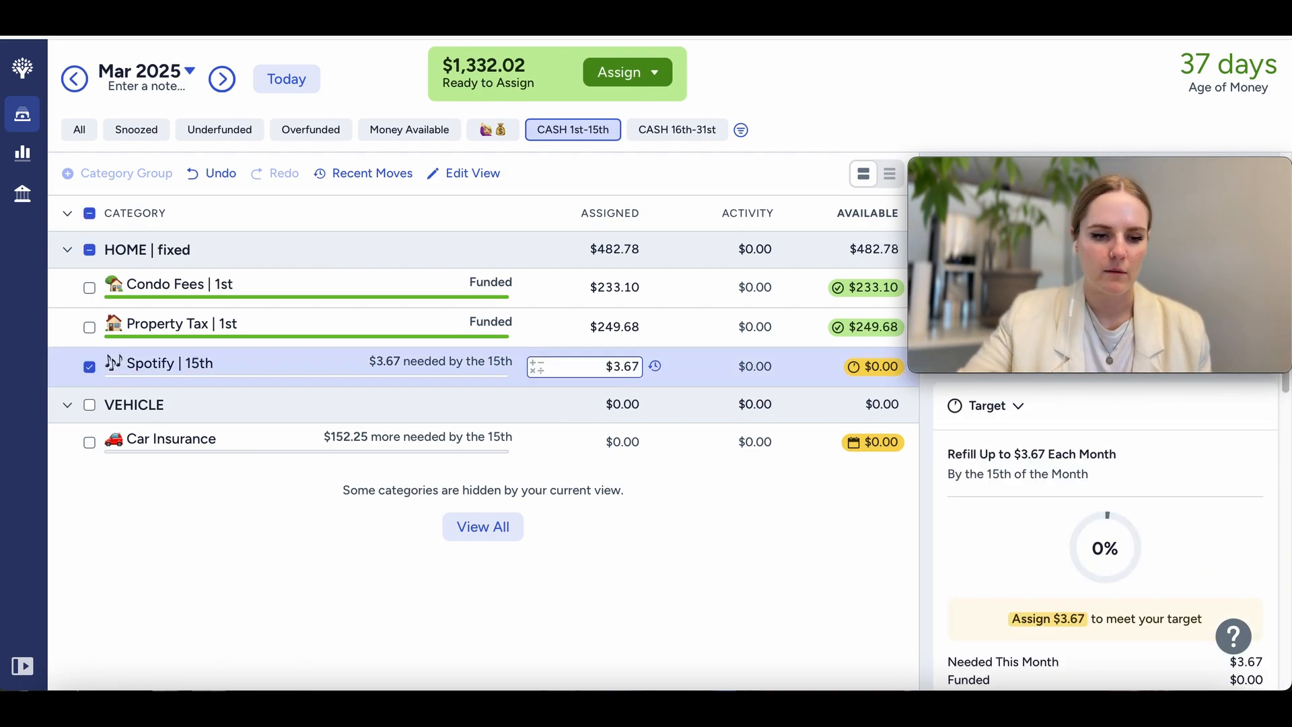
# Step: Assign $152.25 to the Car Insurance category for March and deselect the category
pyautogui.click(624, 442)
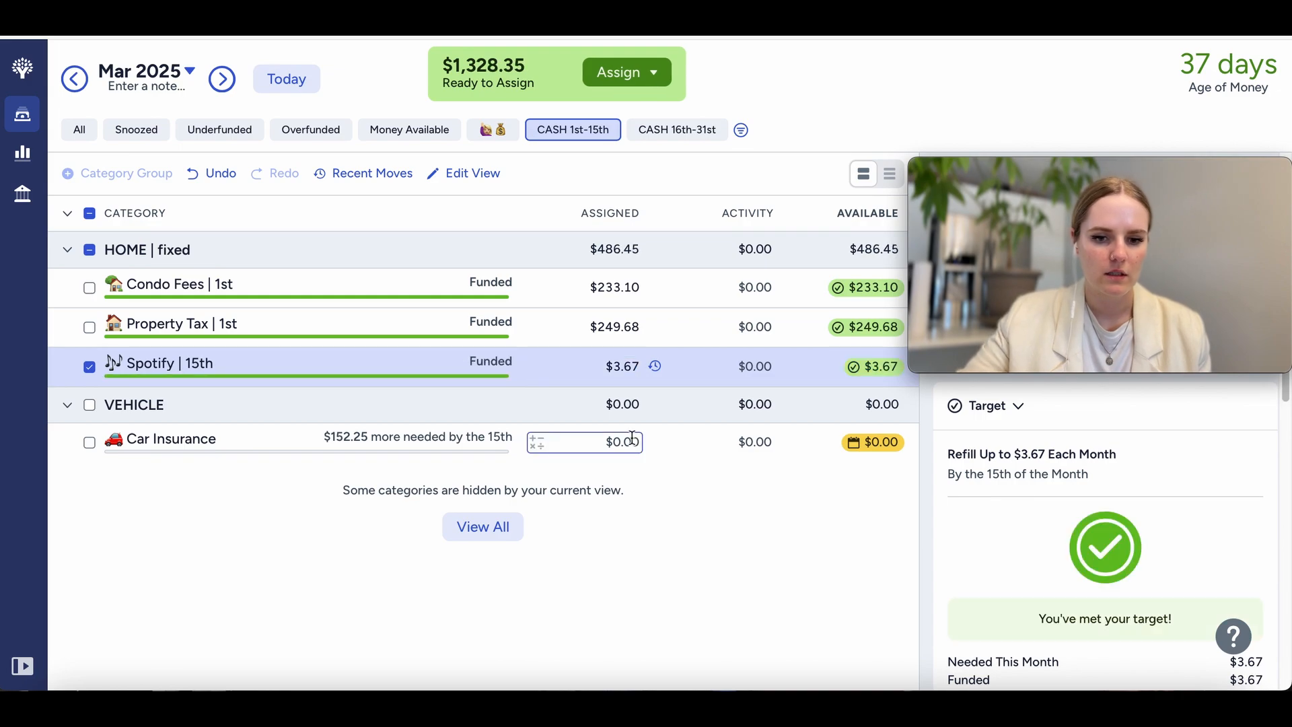
pyautogui.write('152.25')
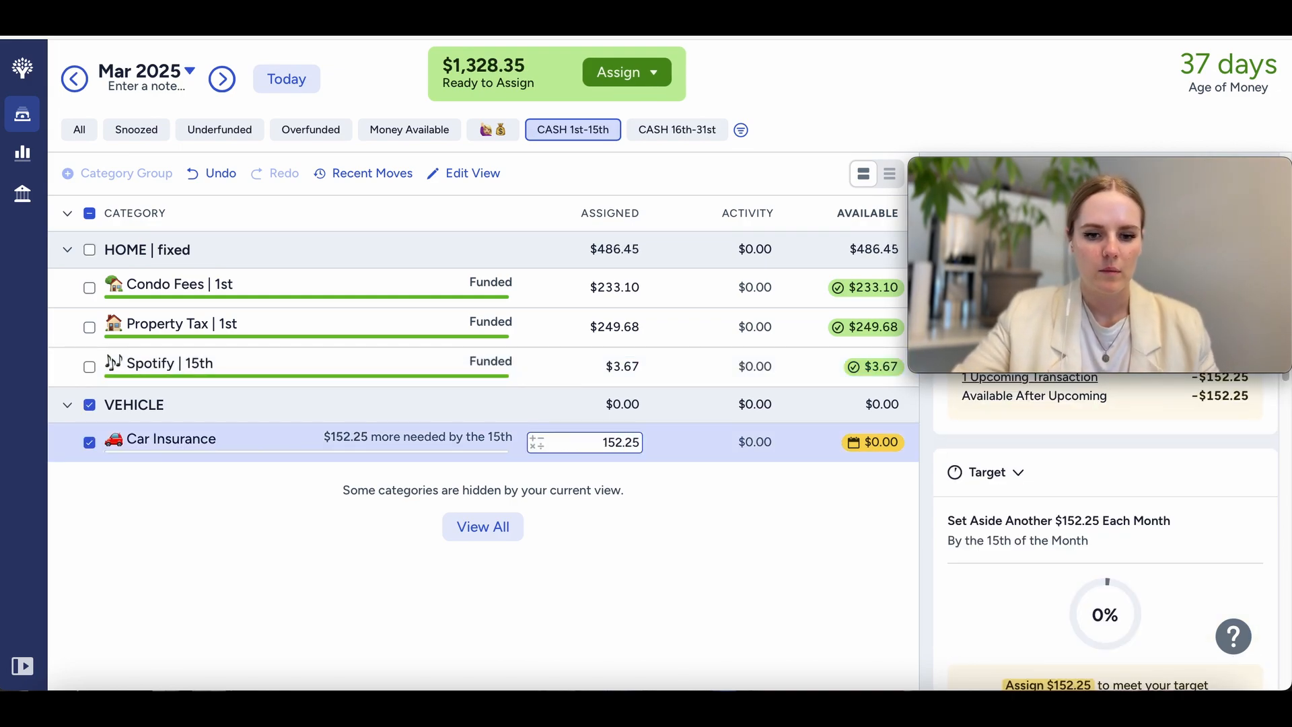
pyautogui.press('Return')
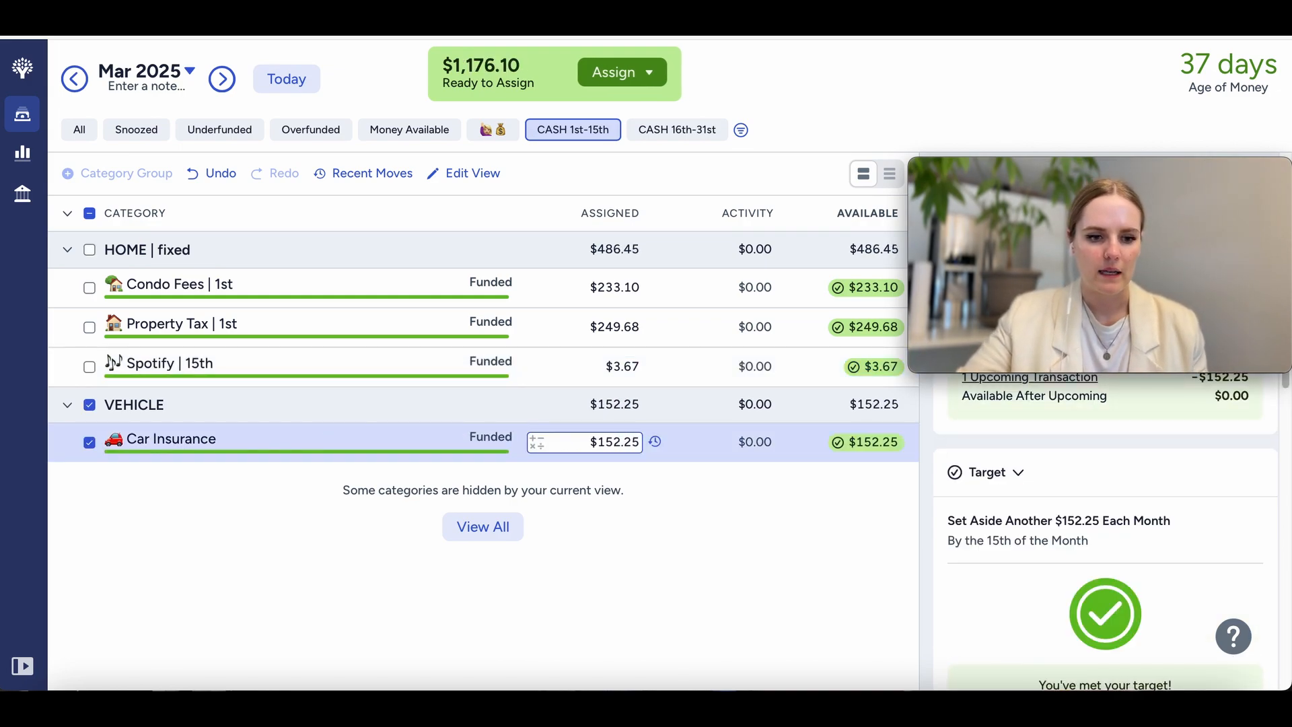
pyautogui.click(88, 443)
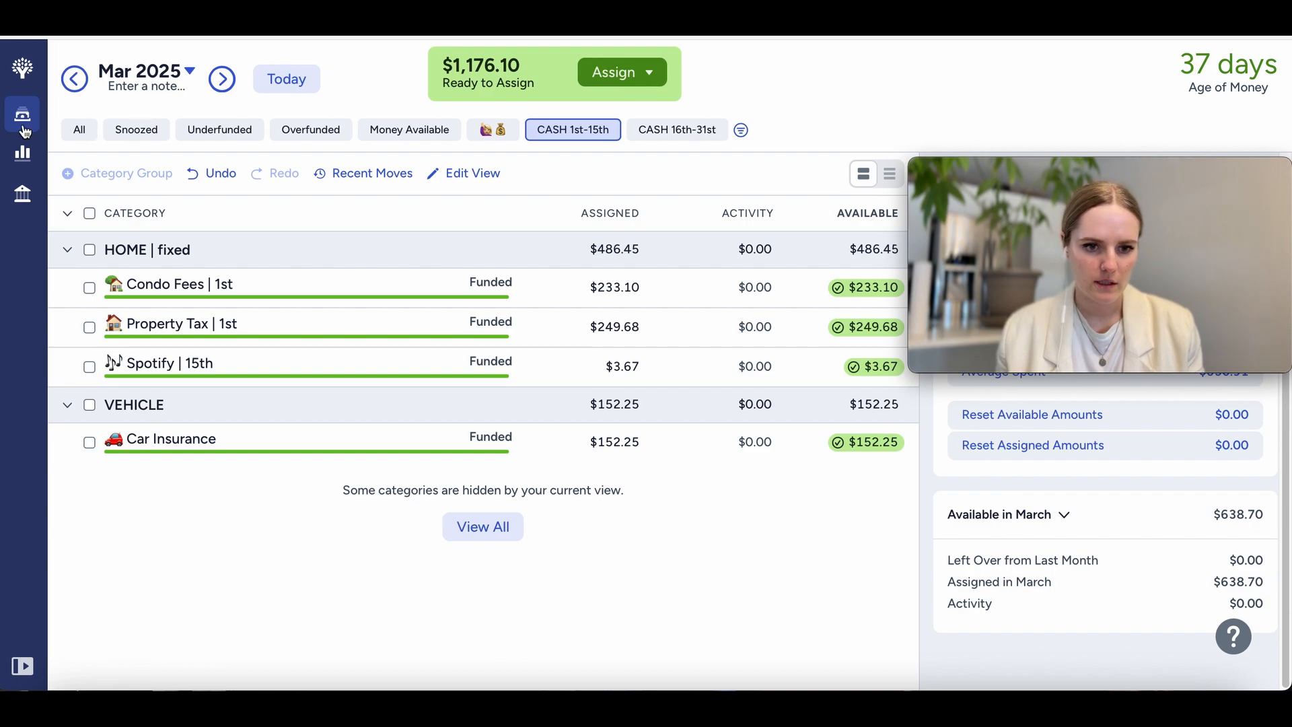
# Step: Show all March categories again, assign $118.67 to the Peloton category and deselect it
pyautogui.click(76, 130)
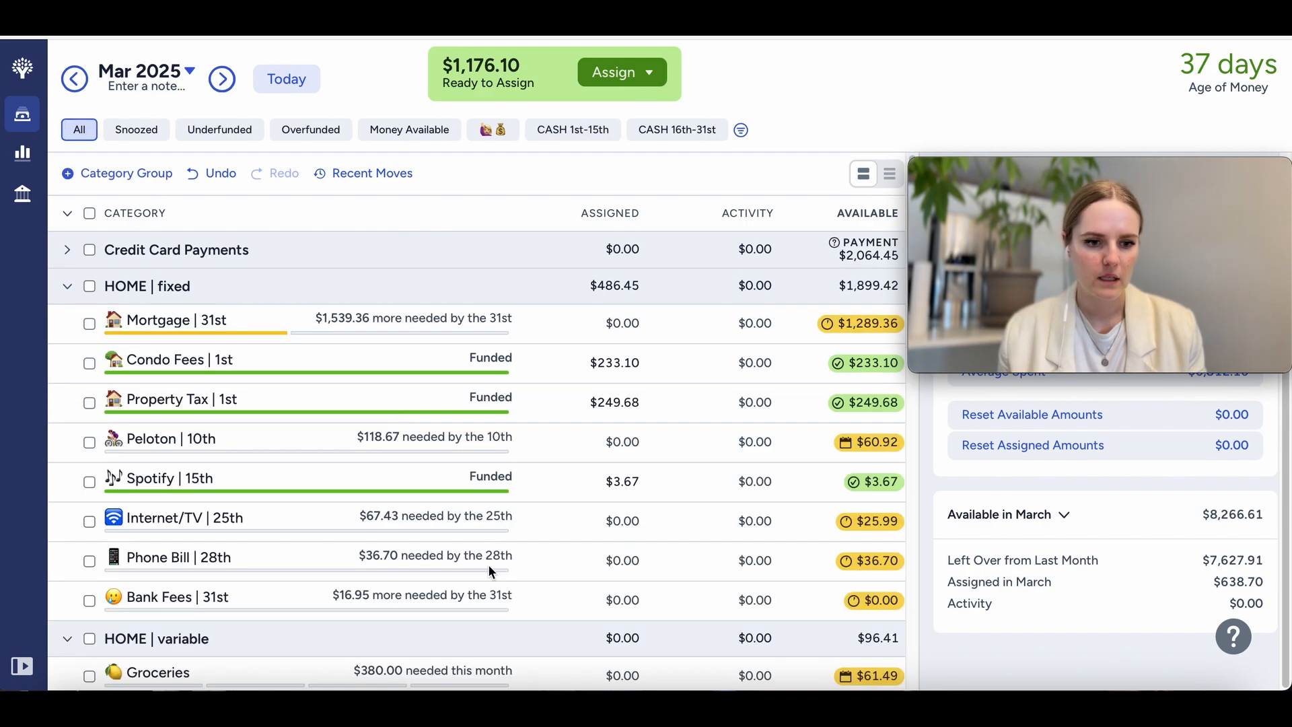
pyautogui.scroll(-1, 491, 572)
pyautogui.click(605, 410)
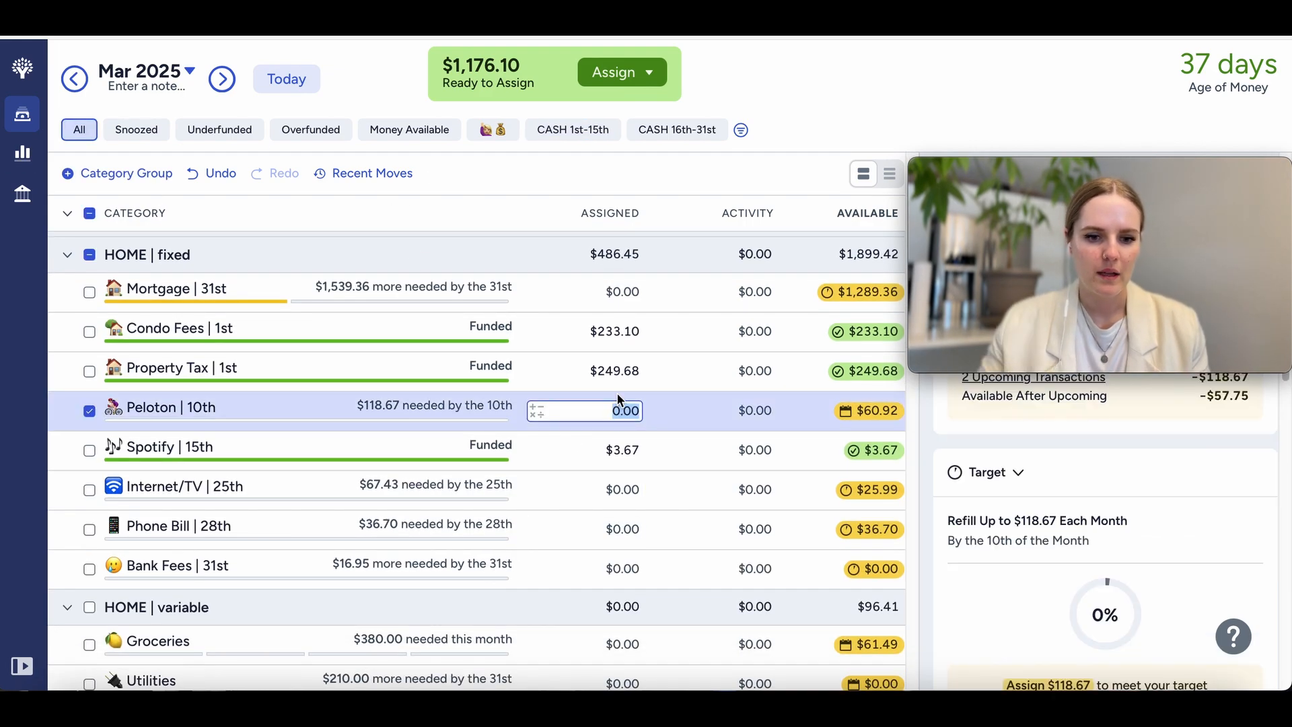
pyautogui.write('118.67')
pyautogui.press('Return')
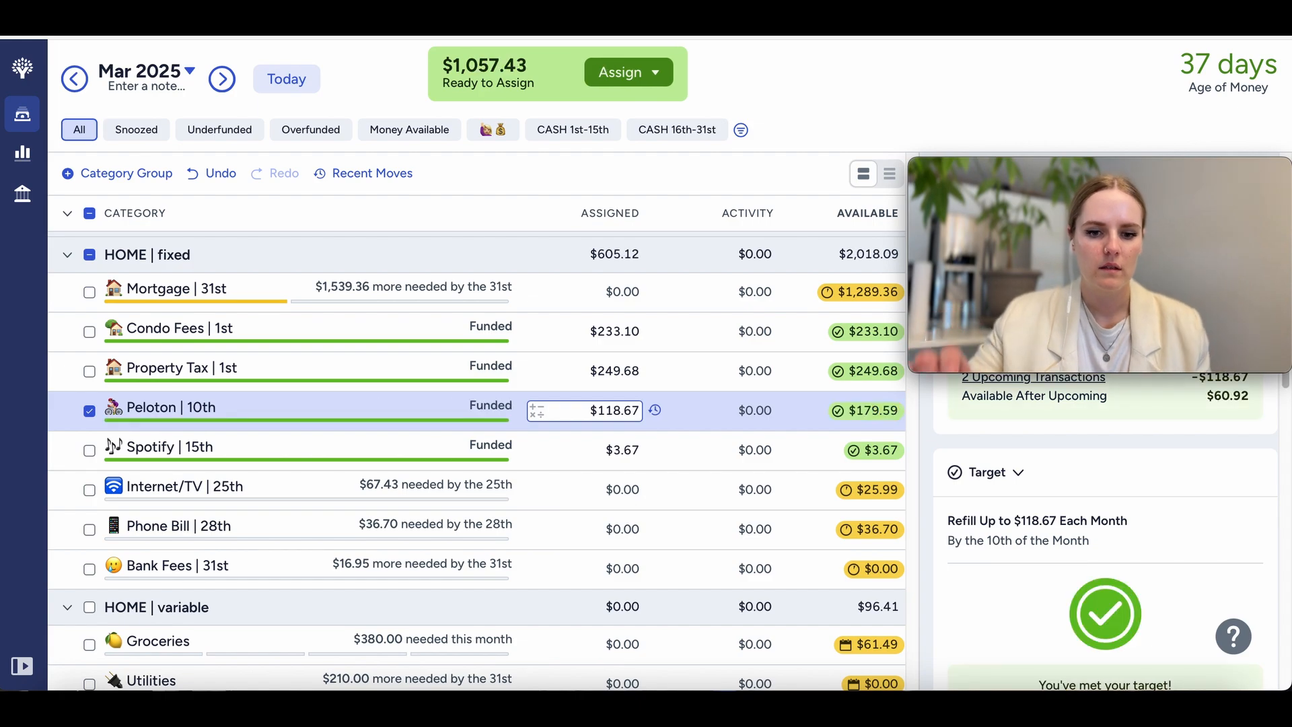
pyautogui.click(90, 413)
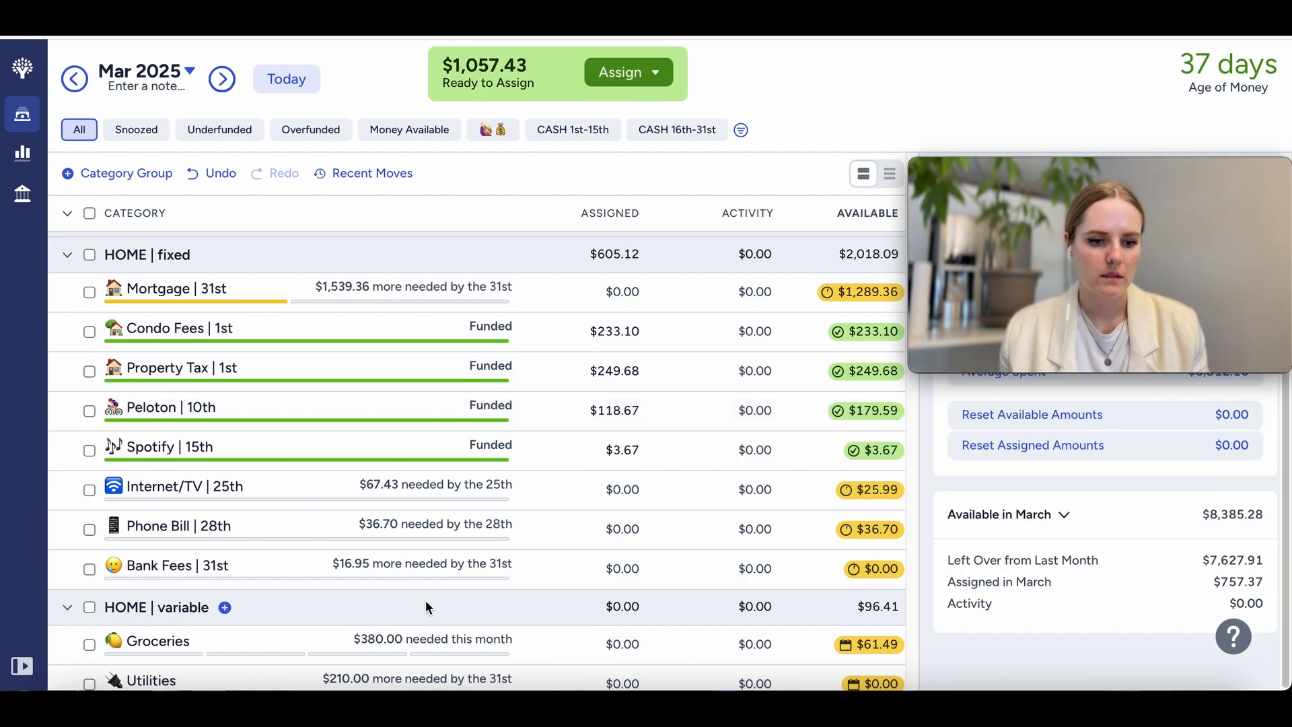
# Step: Check February's Groceries spending, return to March 2025, assign $170 (190-20) to the Groceries category and deselect it
pyautogui.scroll(-4, 425, 599)
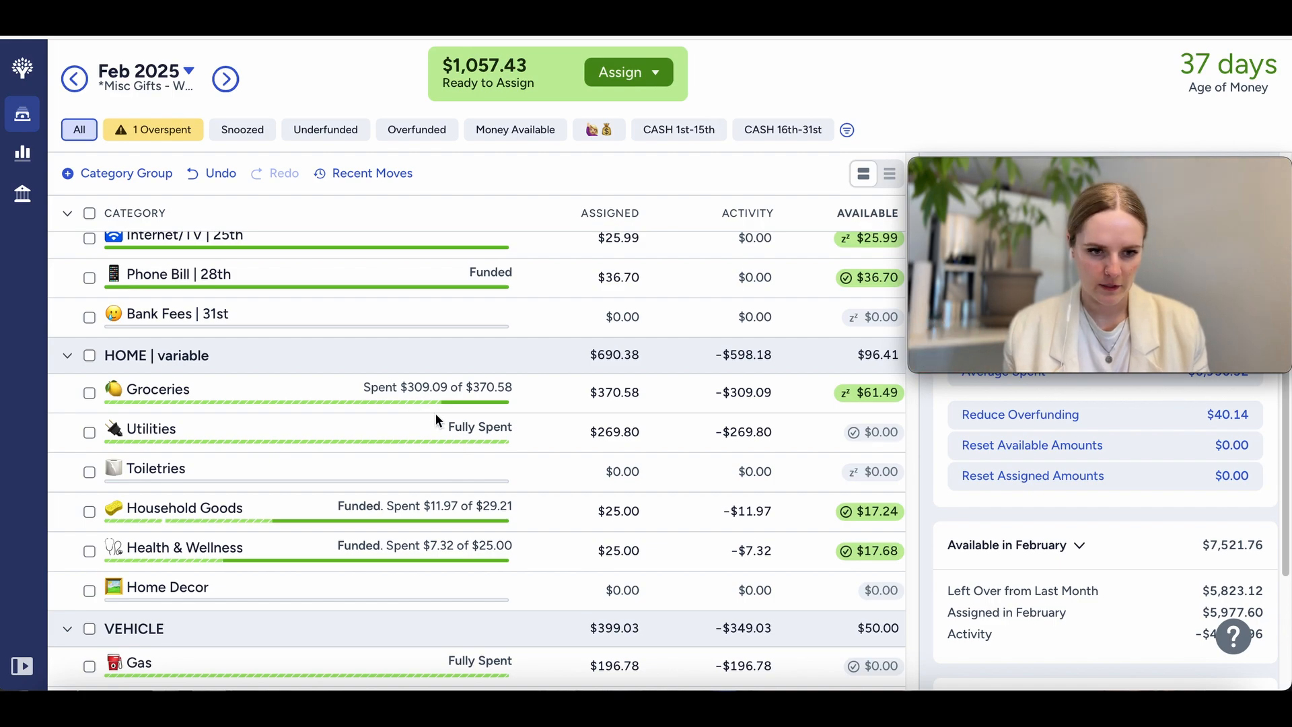
pyautogui.click(224, 79)
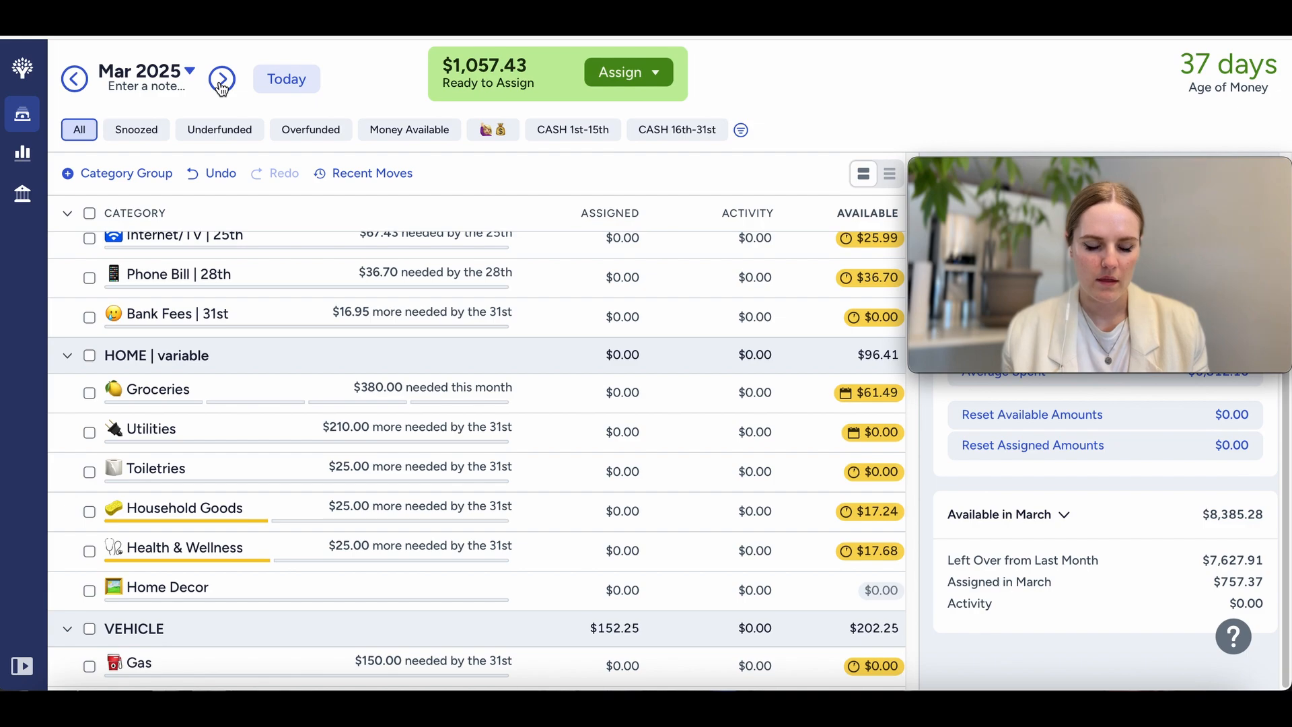
pyautogui.click(604, 400)
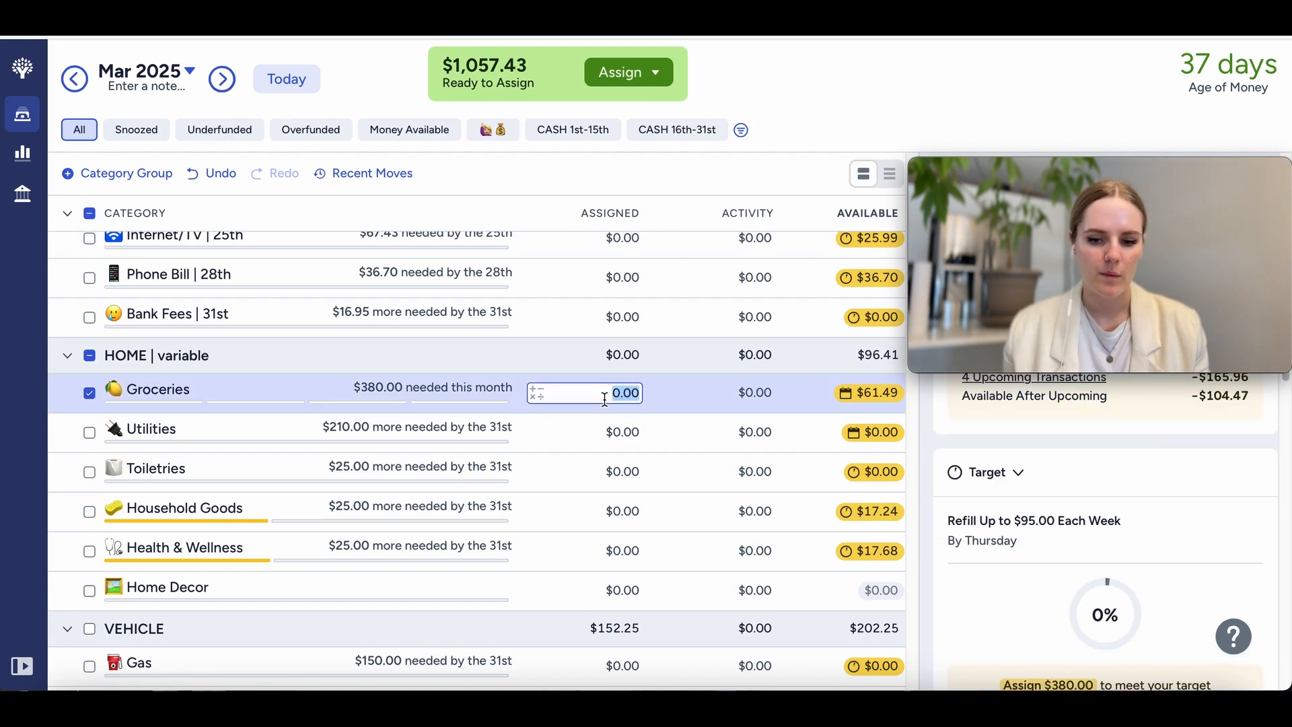
pyautogui.write('190-20')
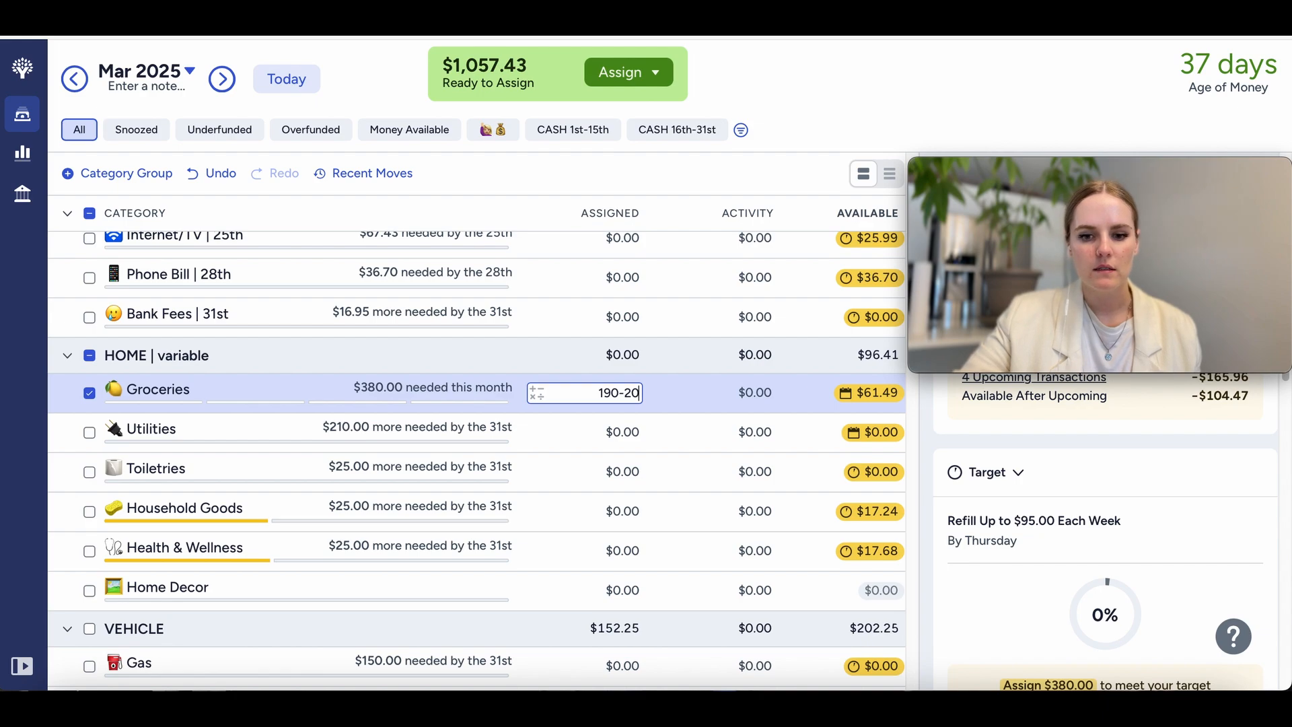
pyautogui.press('Return')
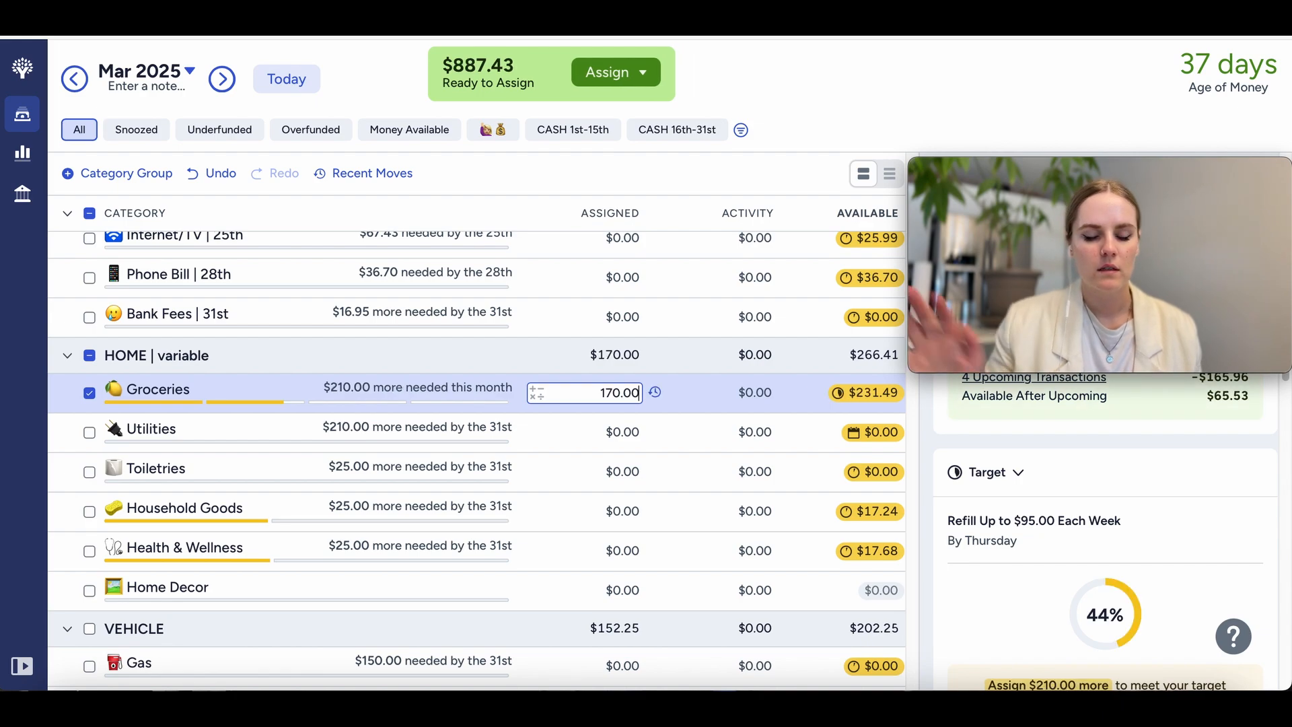
pyautogui.click(91, 397)
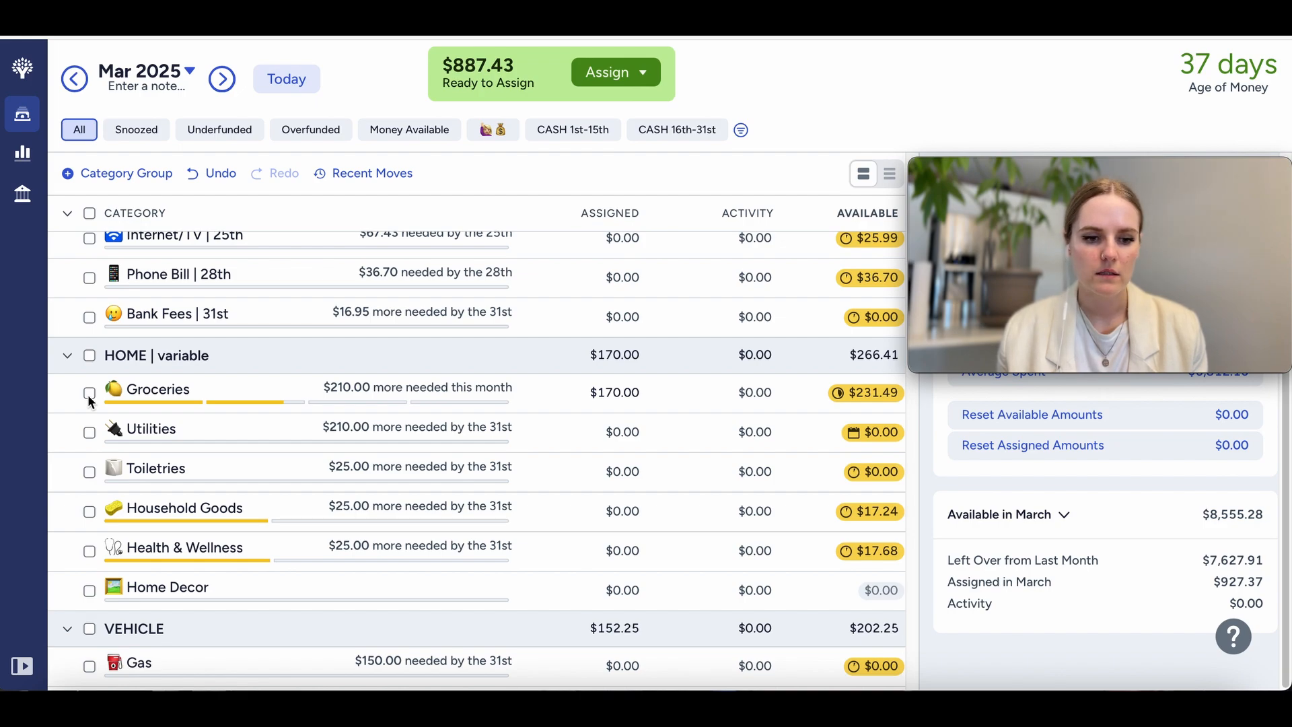
# Step: Assign $210 to the Utilities category for March and deselect the category
pyautogui.click(610, 434)
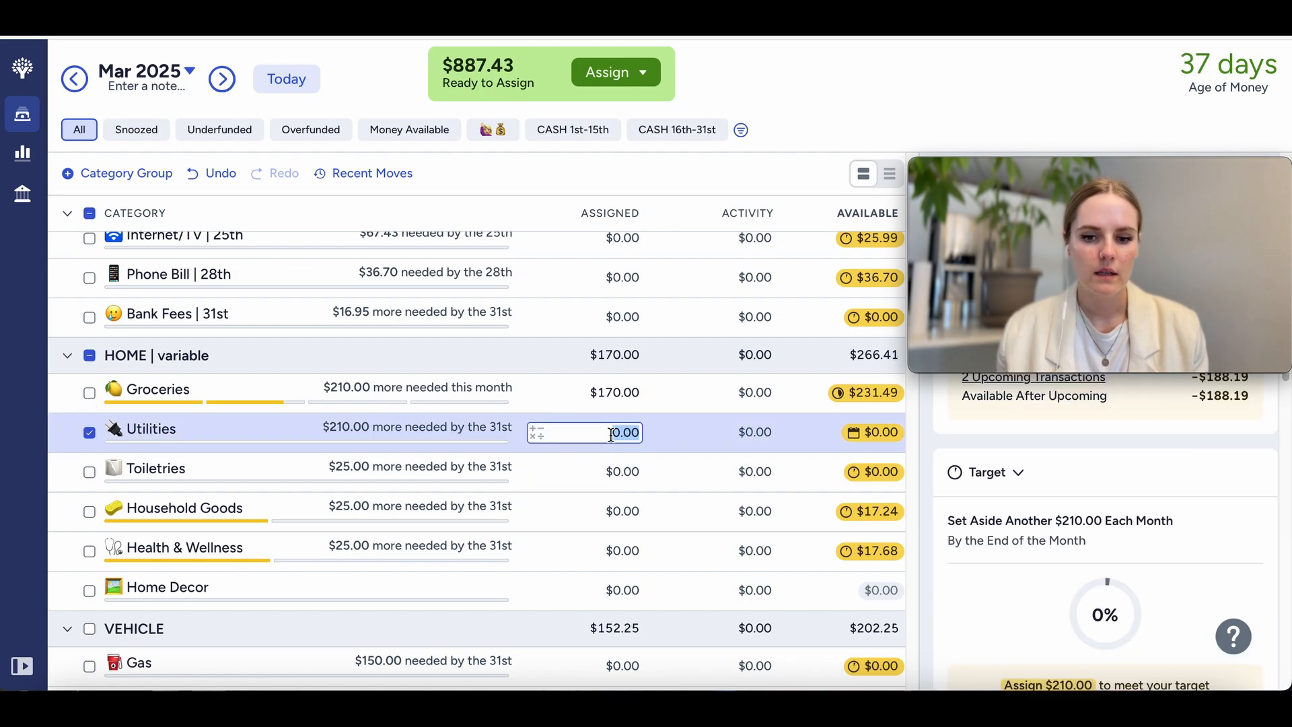
pyautogui.write('210')
pyautogui.press('Return')
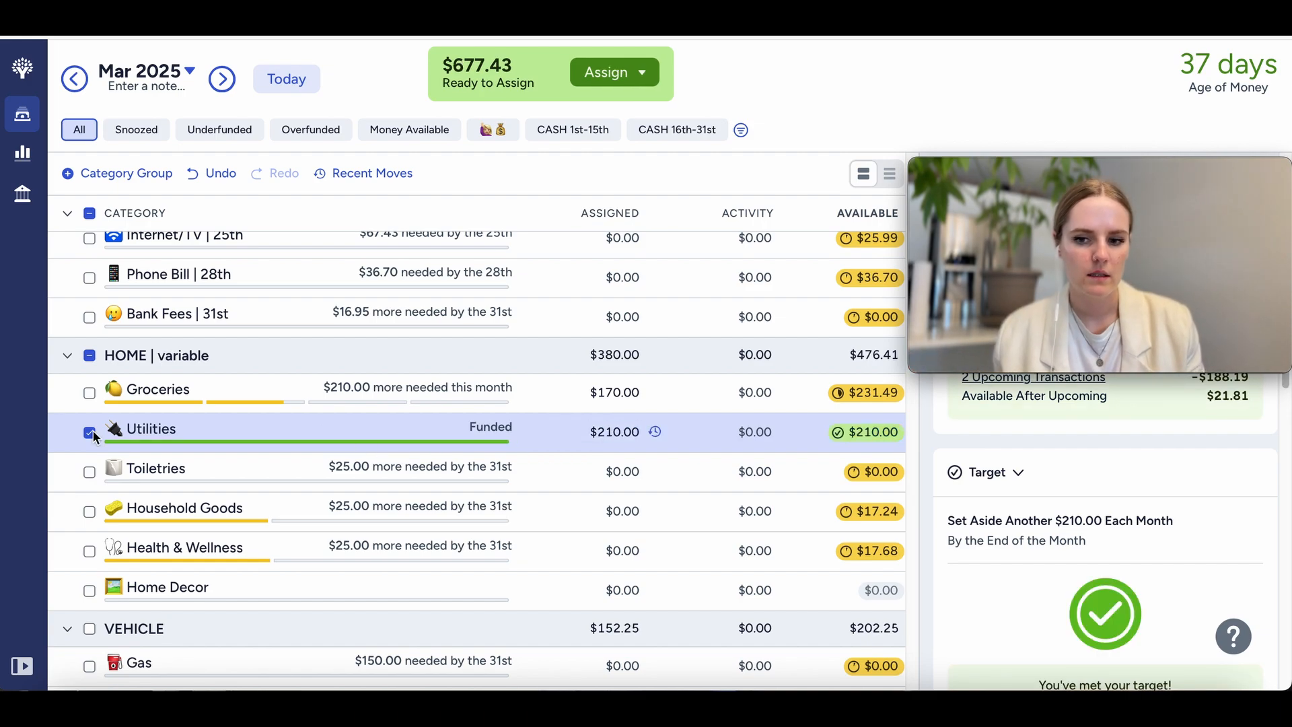
pyautogui.click(90, 433)
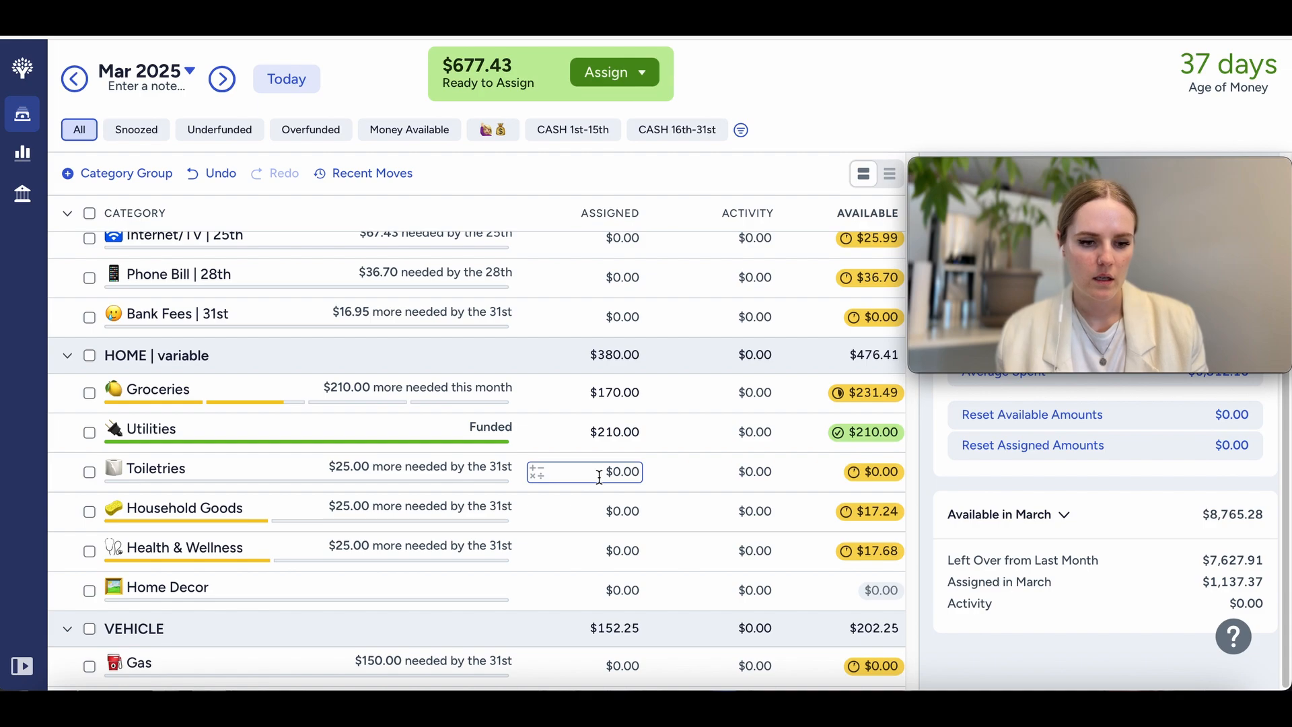
# Step: Assign $15 to the Gas category in the Vehicle group for March and deselect it
pyautogui.scroll(-3, 599, 477)
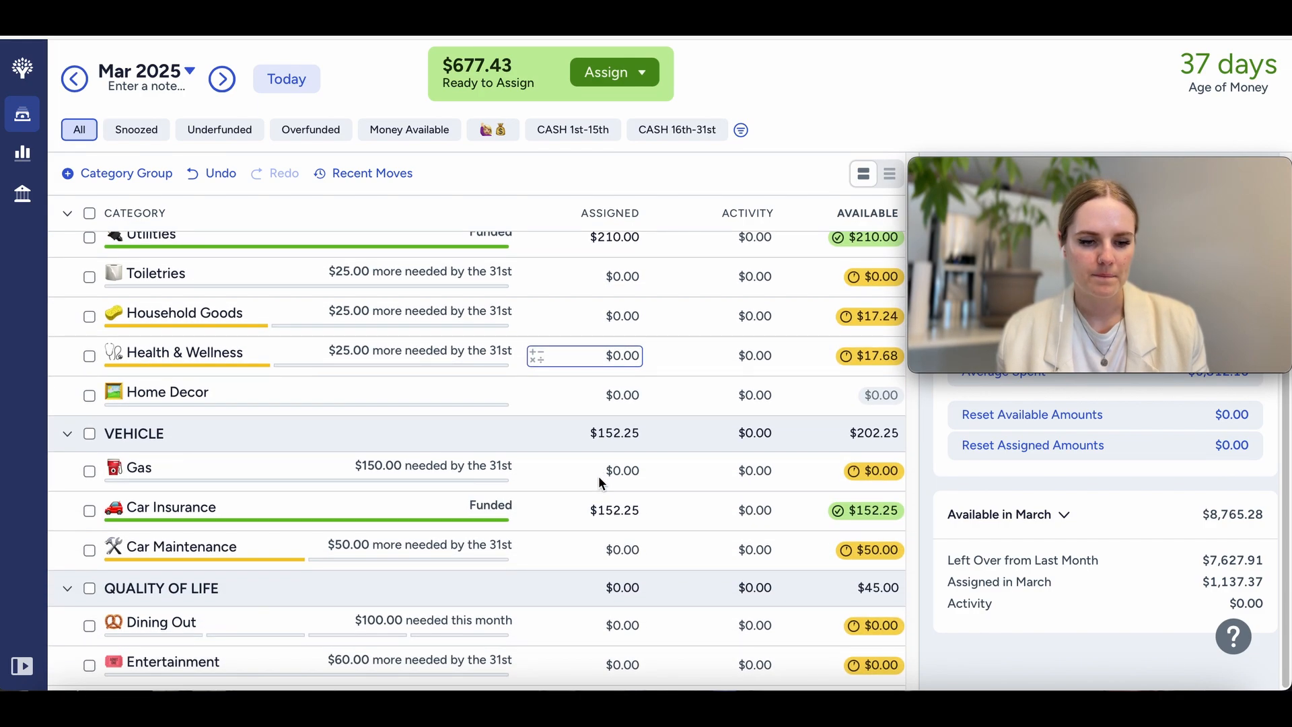
pyautogui.scroll(-2, 599, 475)
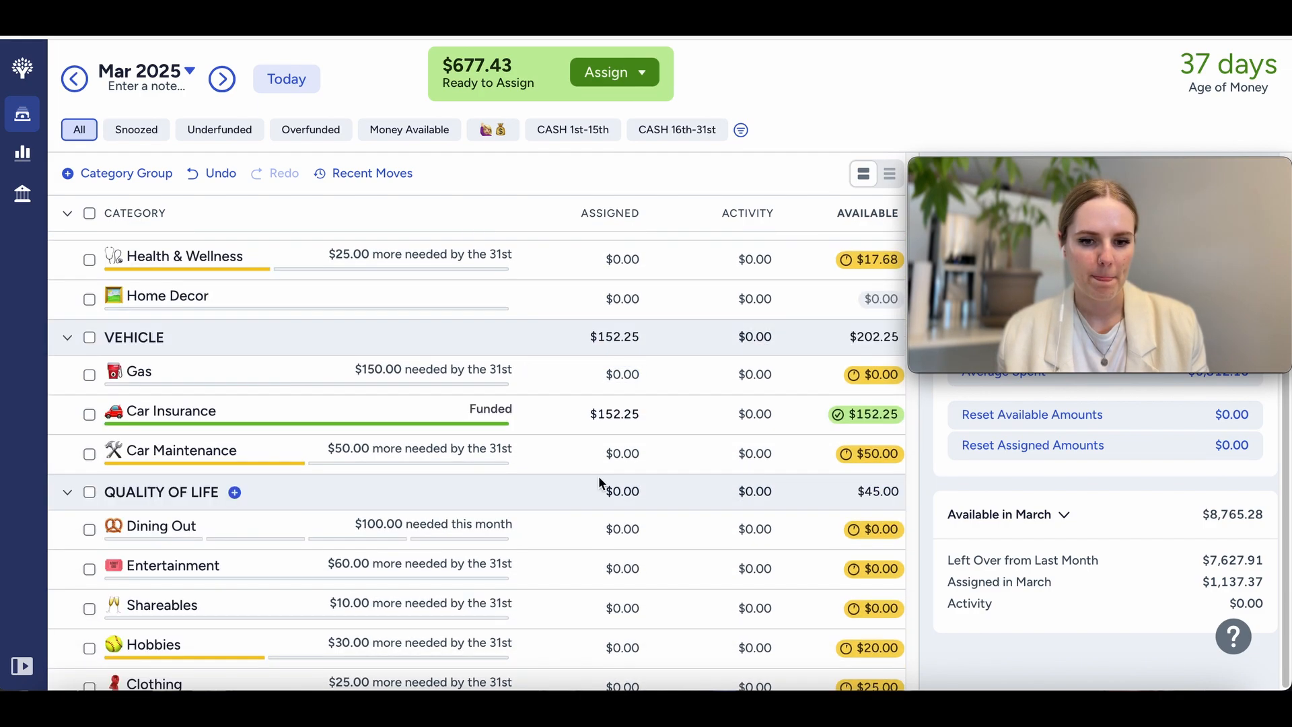
pyautogui.click(601, 379)
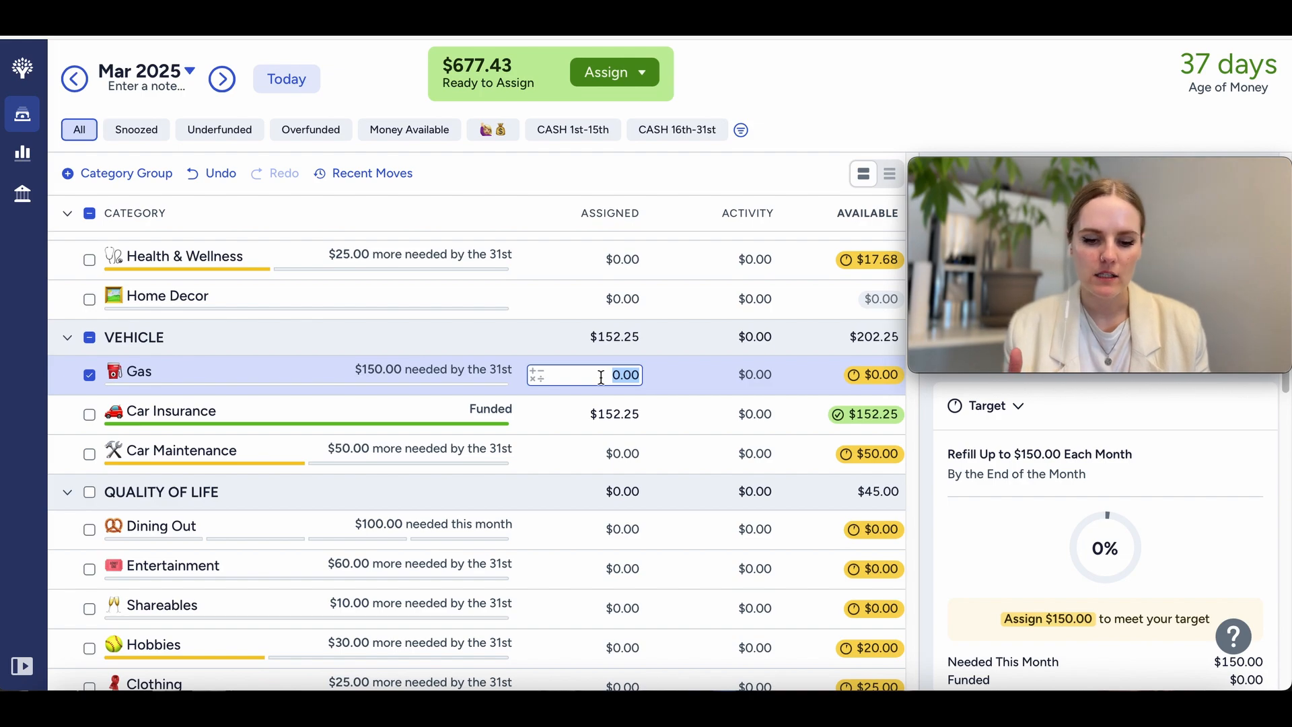
pyautogui.write('15')
pyautogui.press('Return')
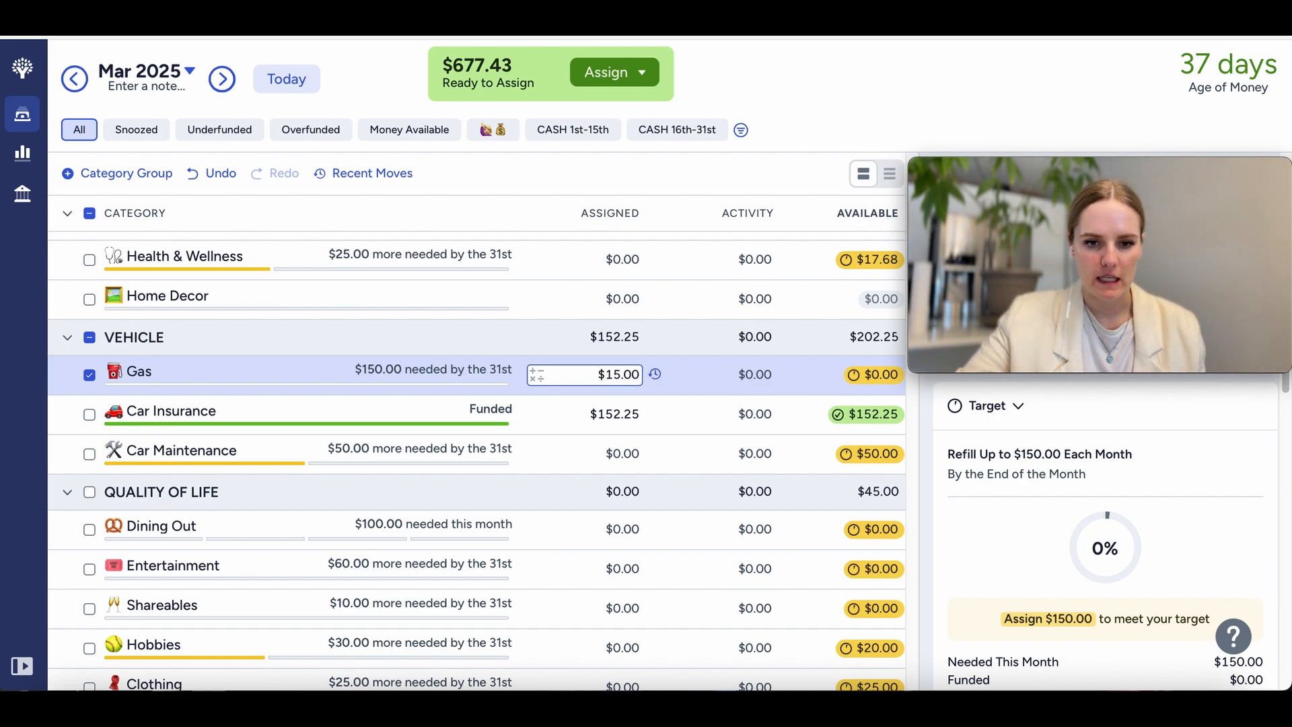
pyautogui.click(90, 375)
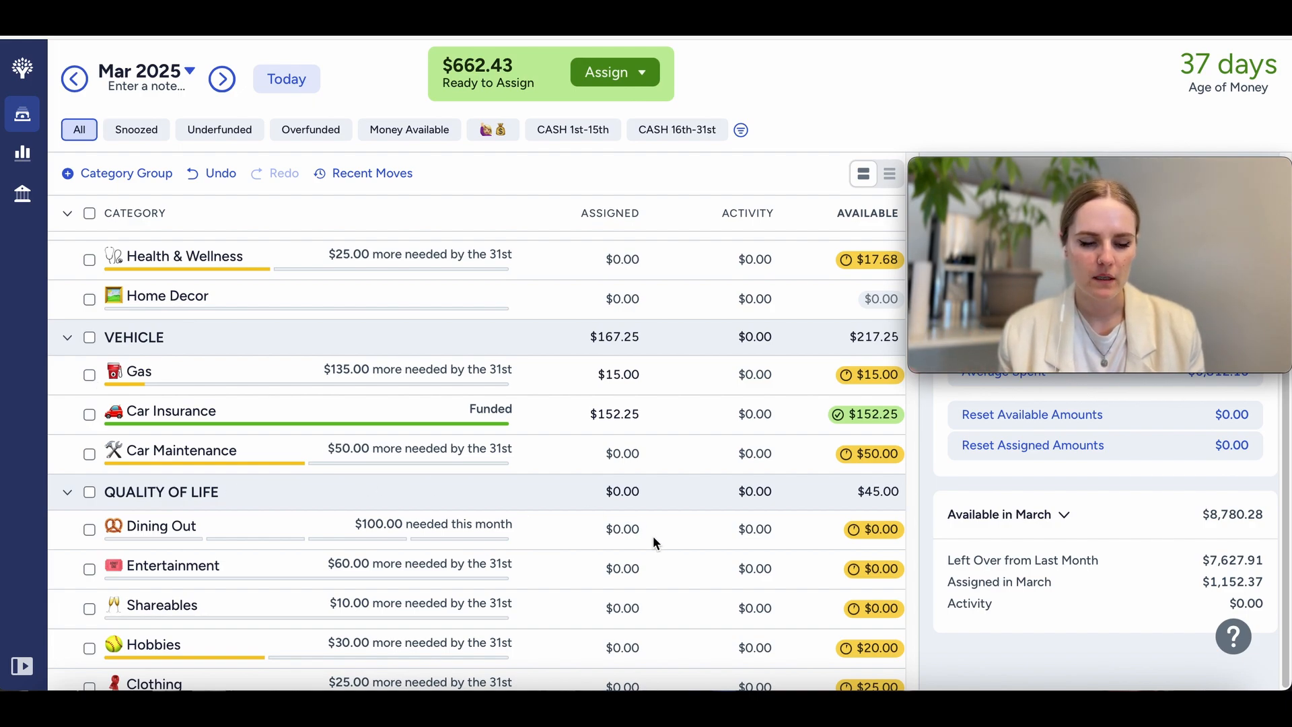
# Step: Assign $30 to the Dining Out category in the Quality of Life group and deselect it
pyautogui.scroll(-2, 656, 536)
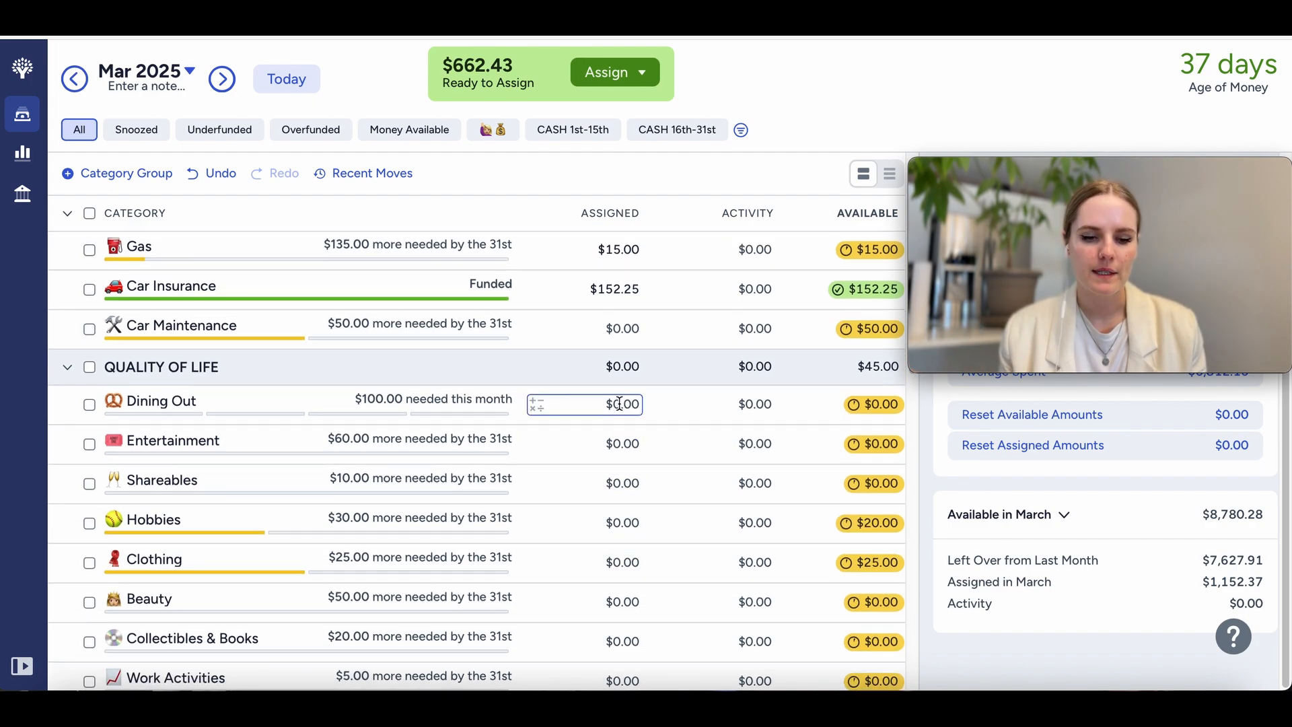
pyautogui.click(619, 404)
pyautogui.write('30')
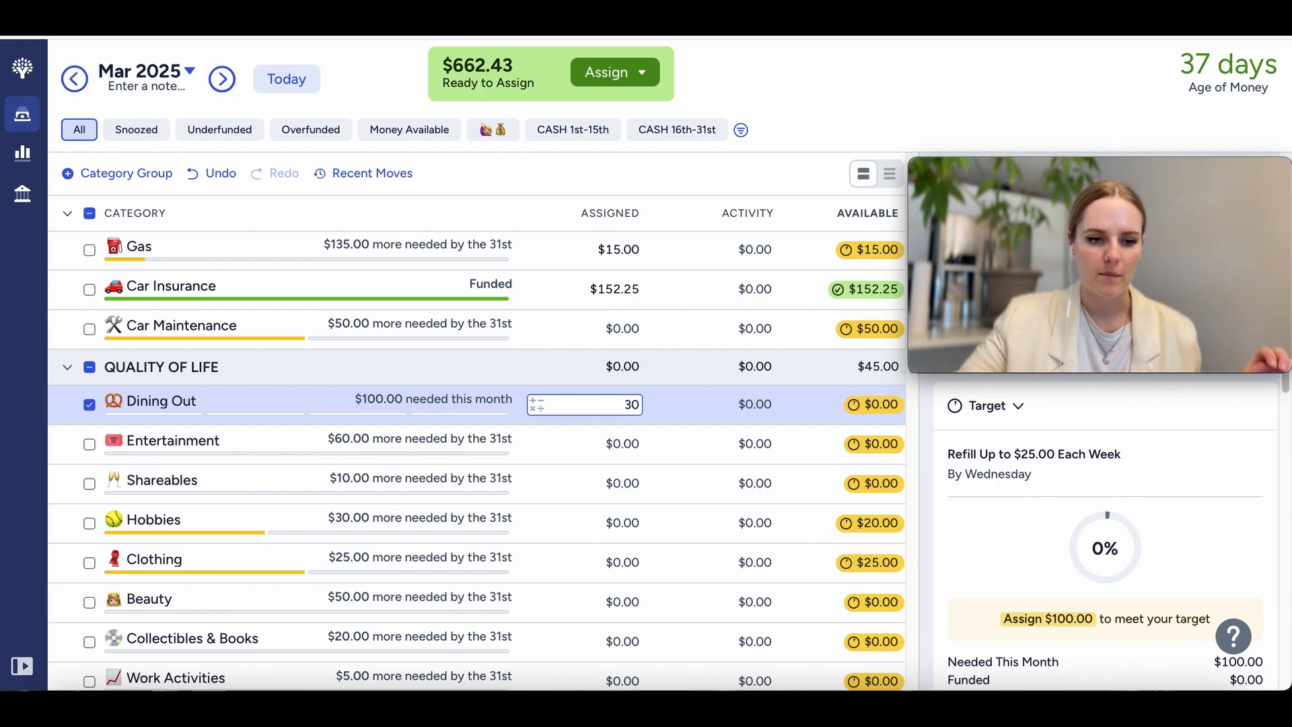
pyautogui.press('Return')
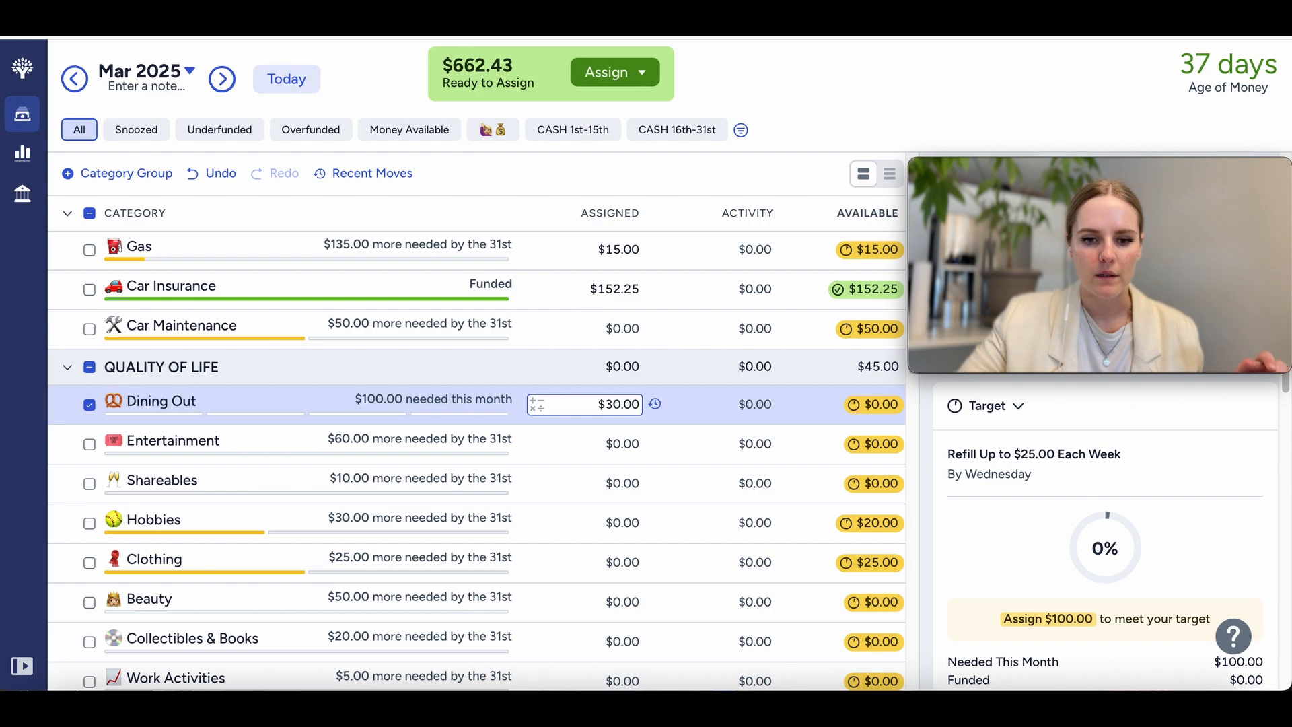
pyautogui.click(89, 405)
# Step: Review the March needs of the quality of life, debt and annual categories, and view the NC category's target details
pyautogui.scroll(-1, 599, 553)
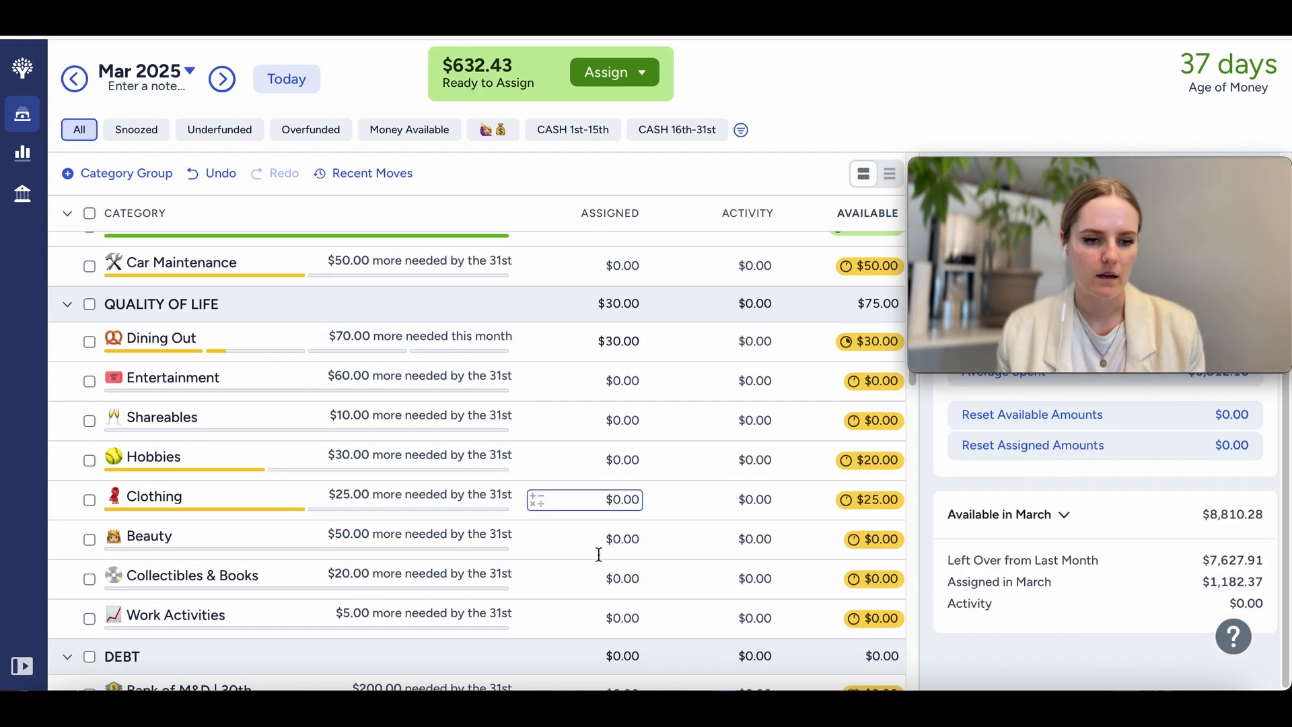
pyautogui.scroll(-3, 598, 554)
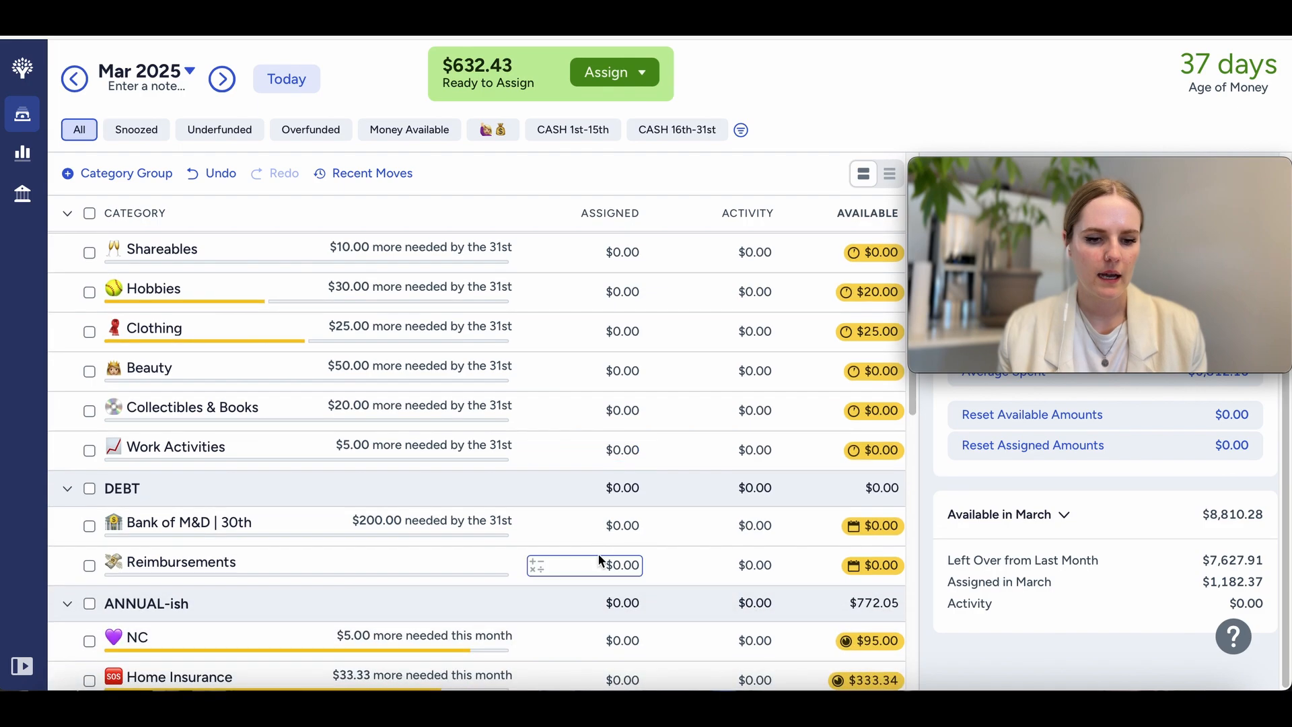
pyautogui.scroll(-5, 599, 555)
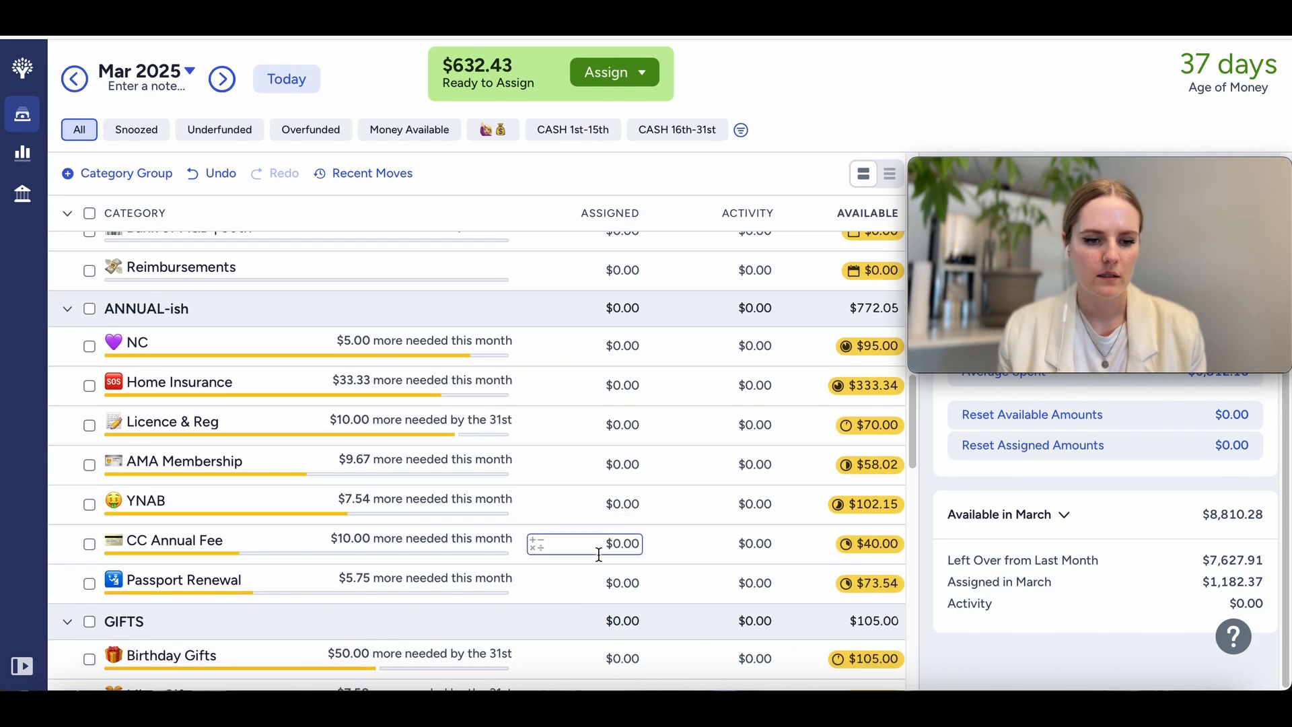
pyautogui.click(297, 345)
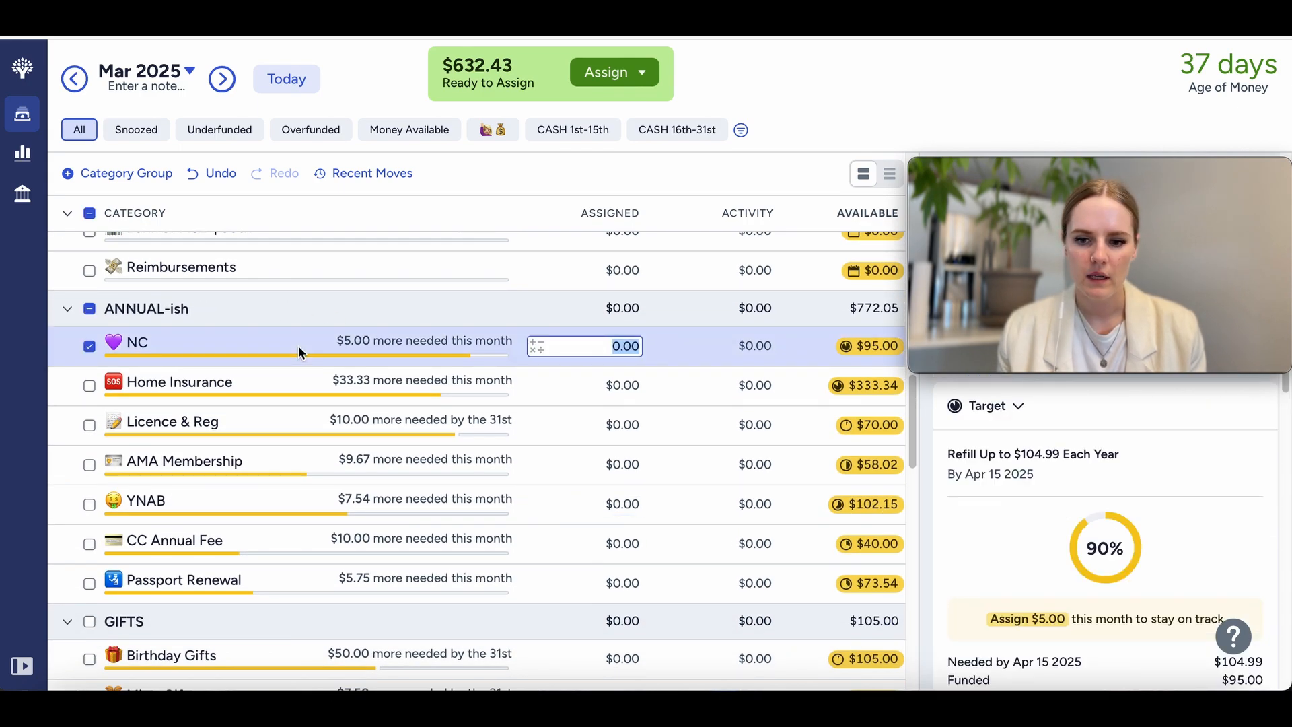
pyautogui.click(89, 345)
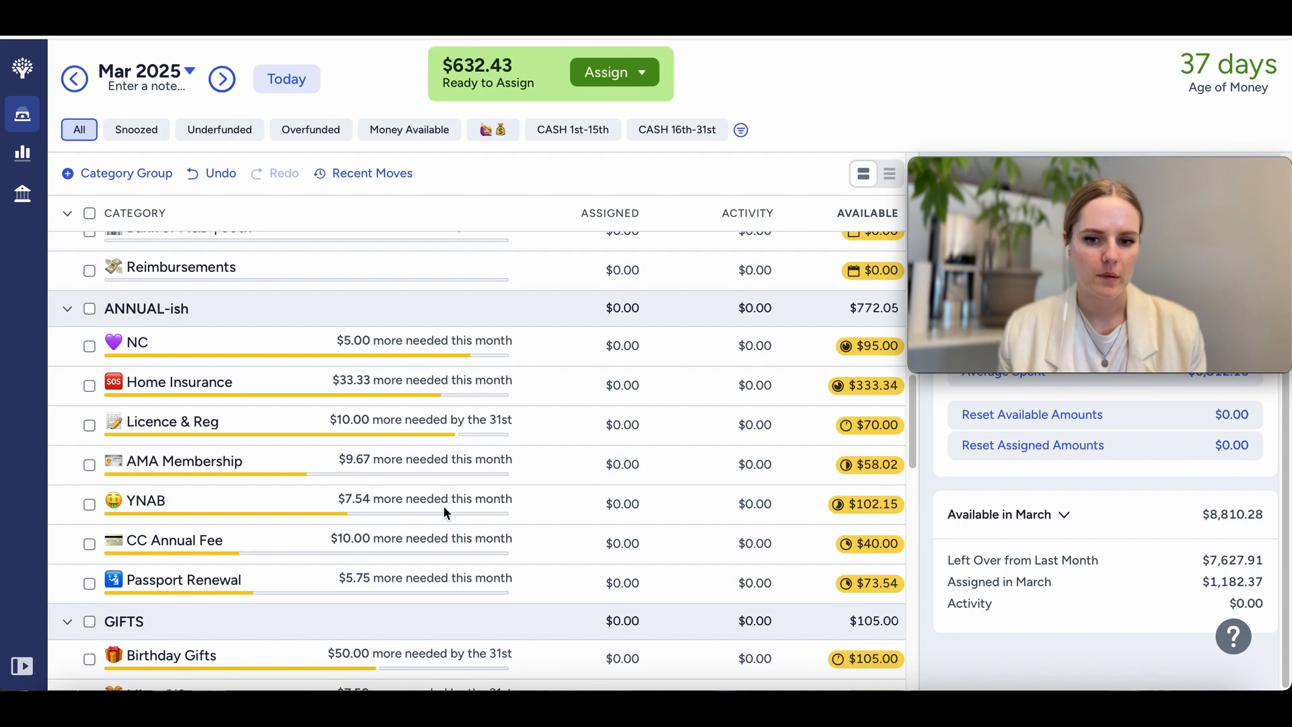
pyautogui.scroll(-4, 443, 506)
pyautogui.click(609, 434)
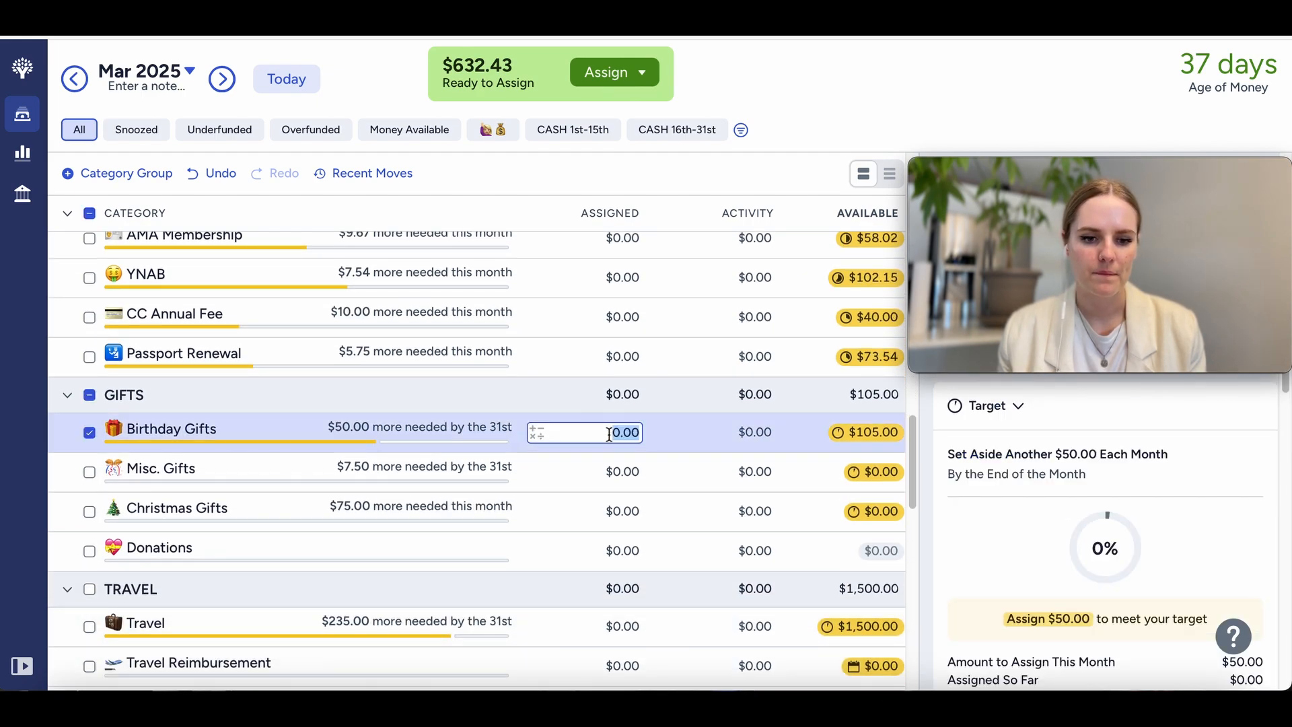
pyautogui.write('120')
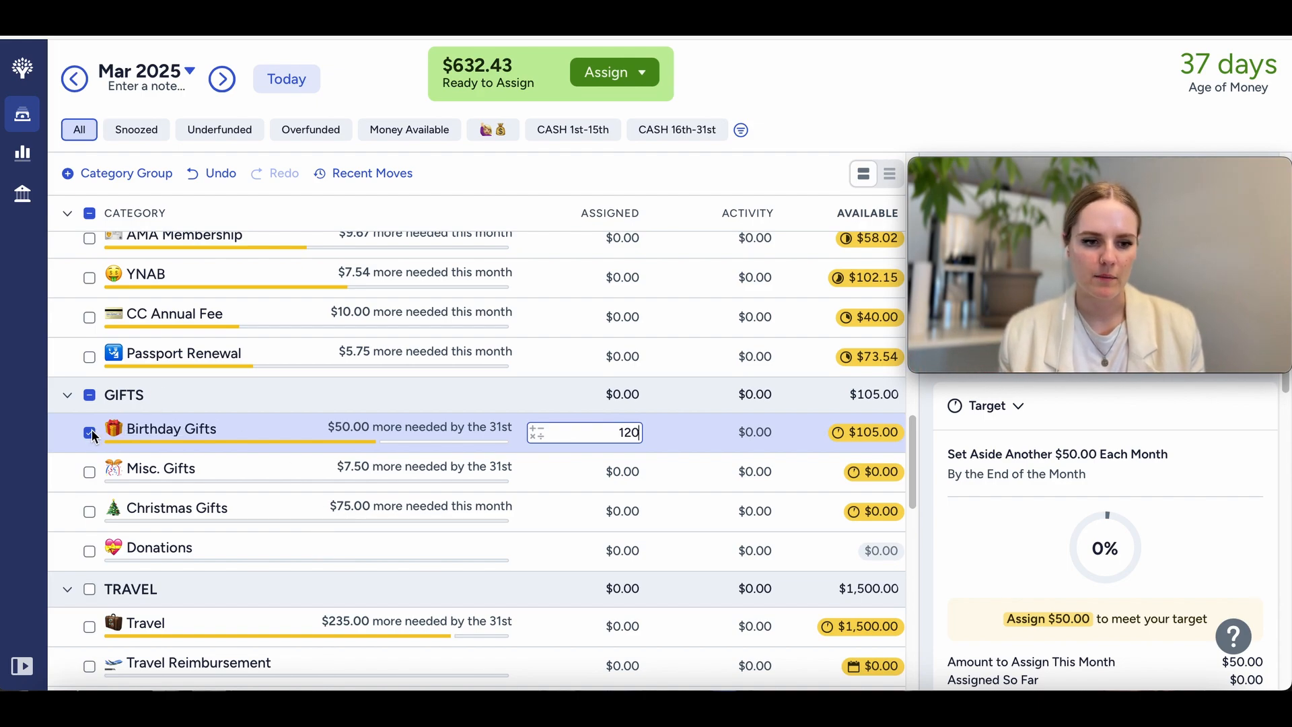
pyautogui.click(173, 406)
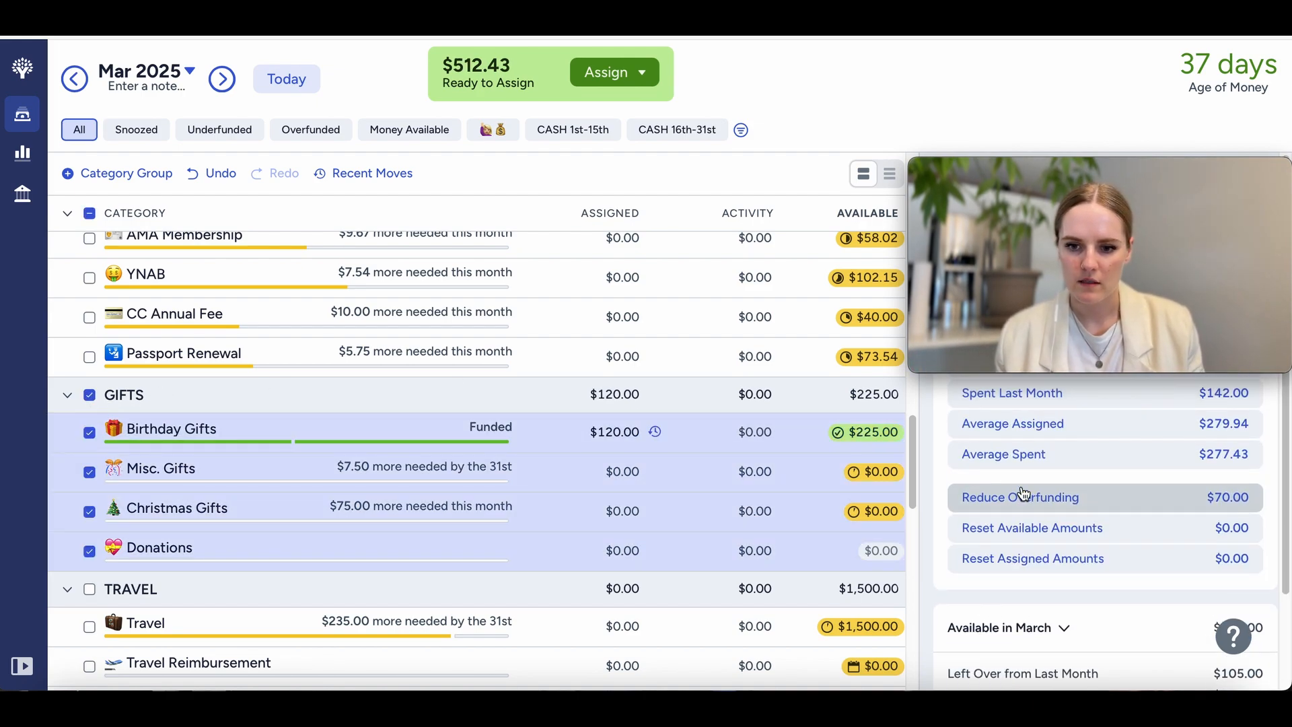
pyautogui.moveTo(1029, 178); pyautogui.dragTo(1040, 484)
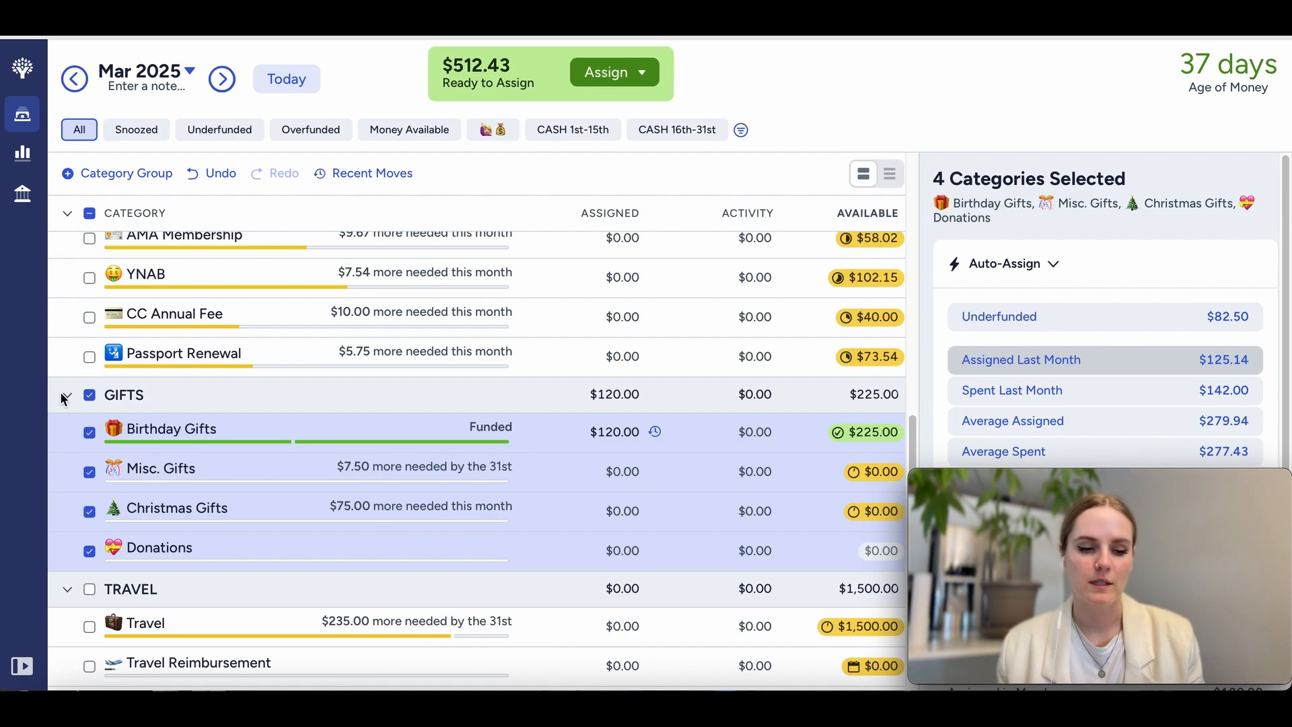
pyautogui.click(215, 174)
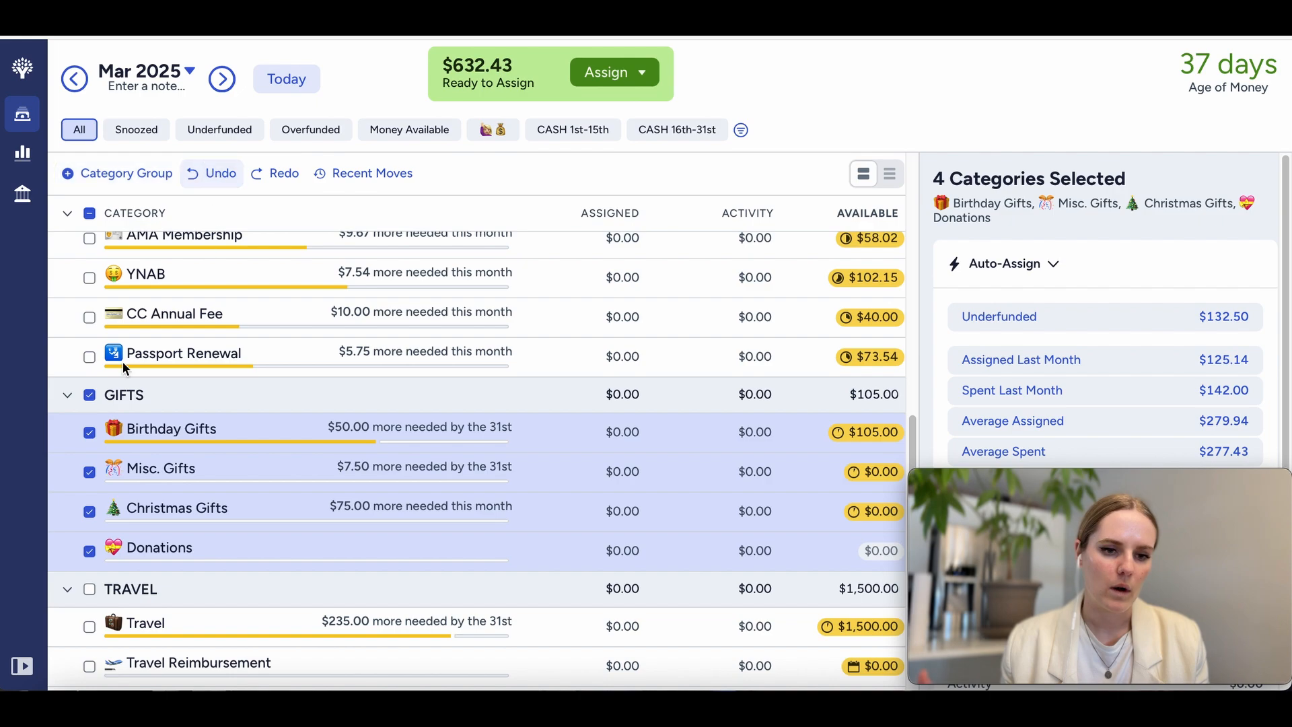
pyautogui.click(89, 394)
# Step: Assign $120 to the Birthday Gifts category for March and deselect it
pyautogui.click(609, 438)
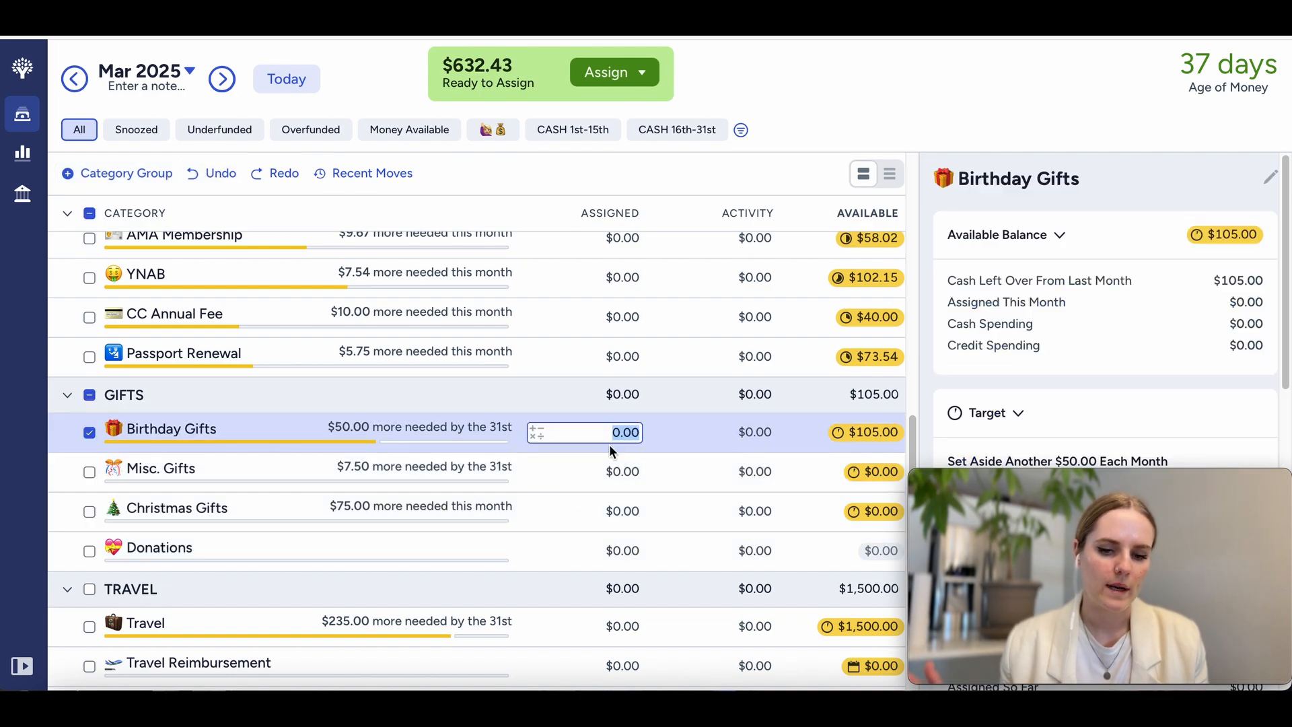
pyautogui.write('120')
pyautogui.press('Return')
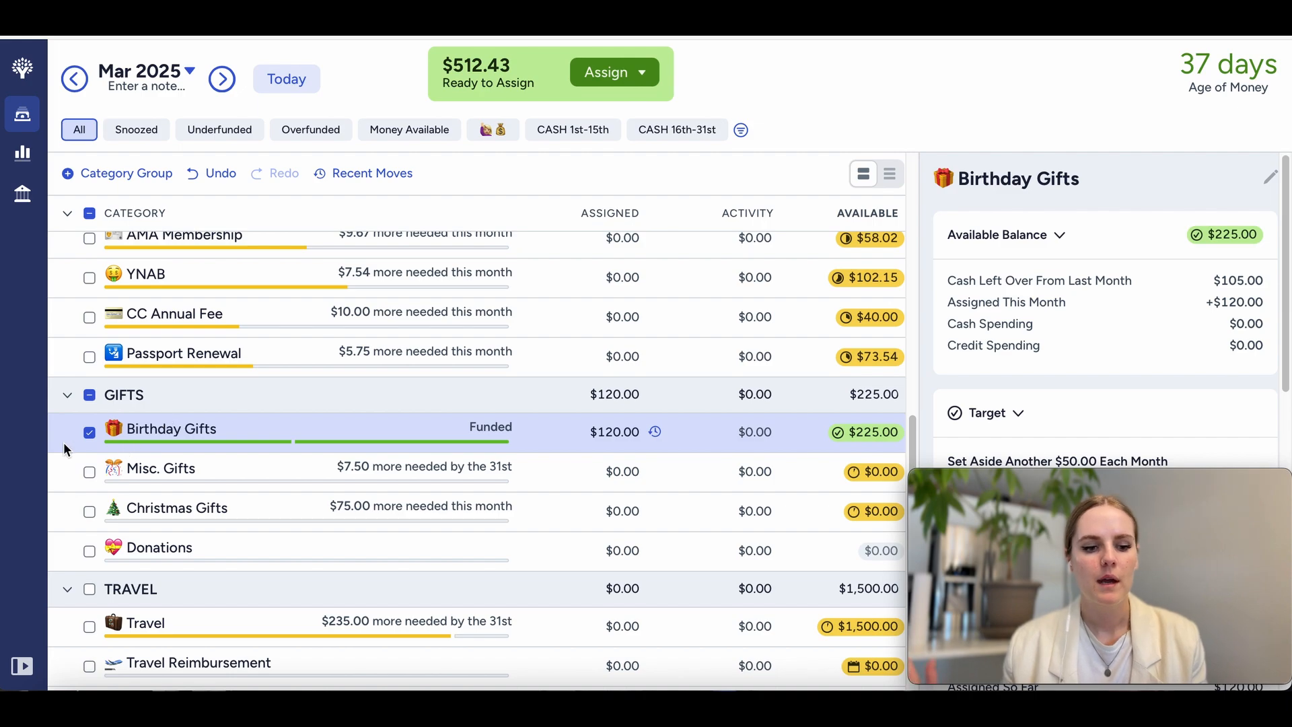
pyautogui.click(89, 434)
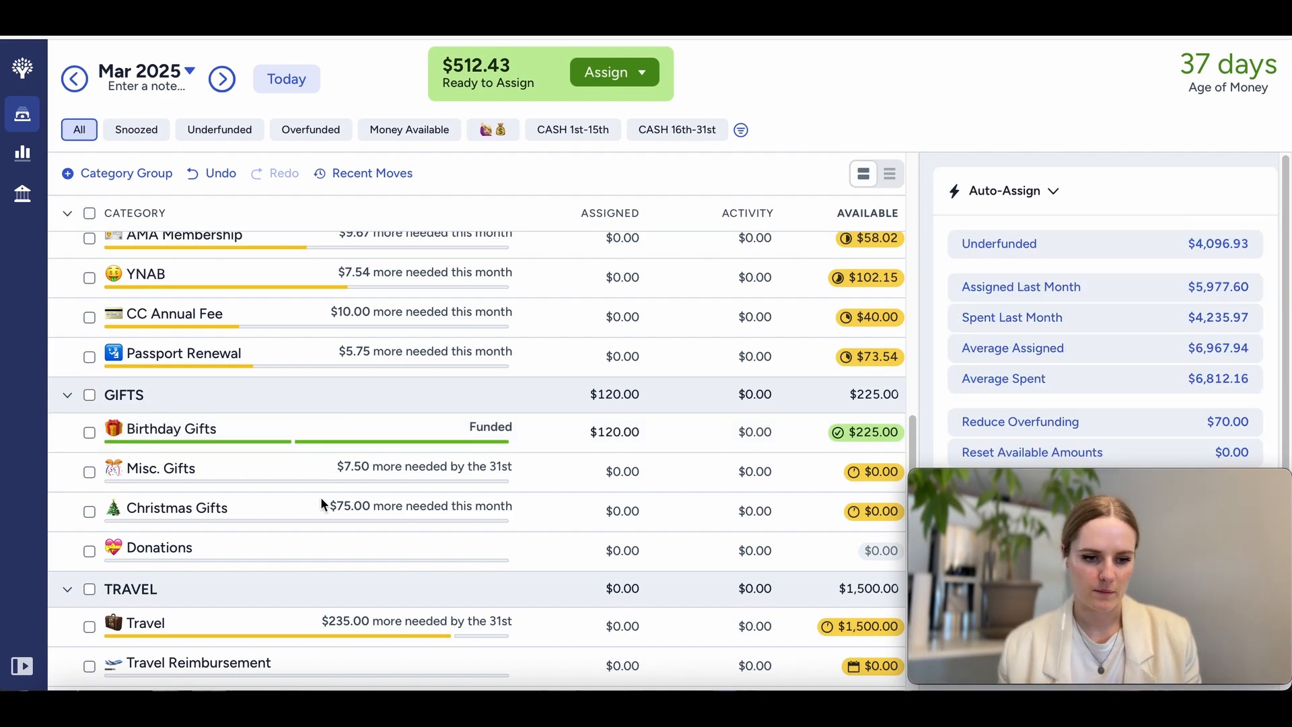
# Step: Auto-assign the underfunded amount to all categories in the Sinking Funds group and deselect the group
pyautogui.scroll(-3, 458, 507)
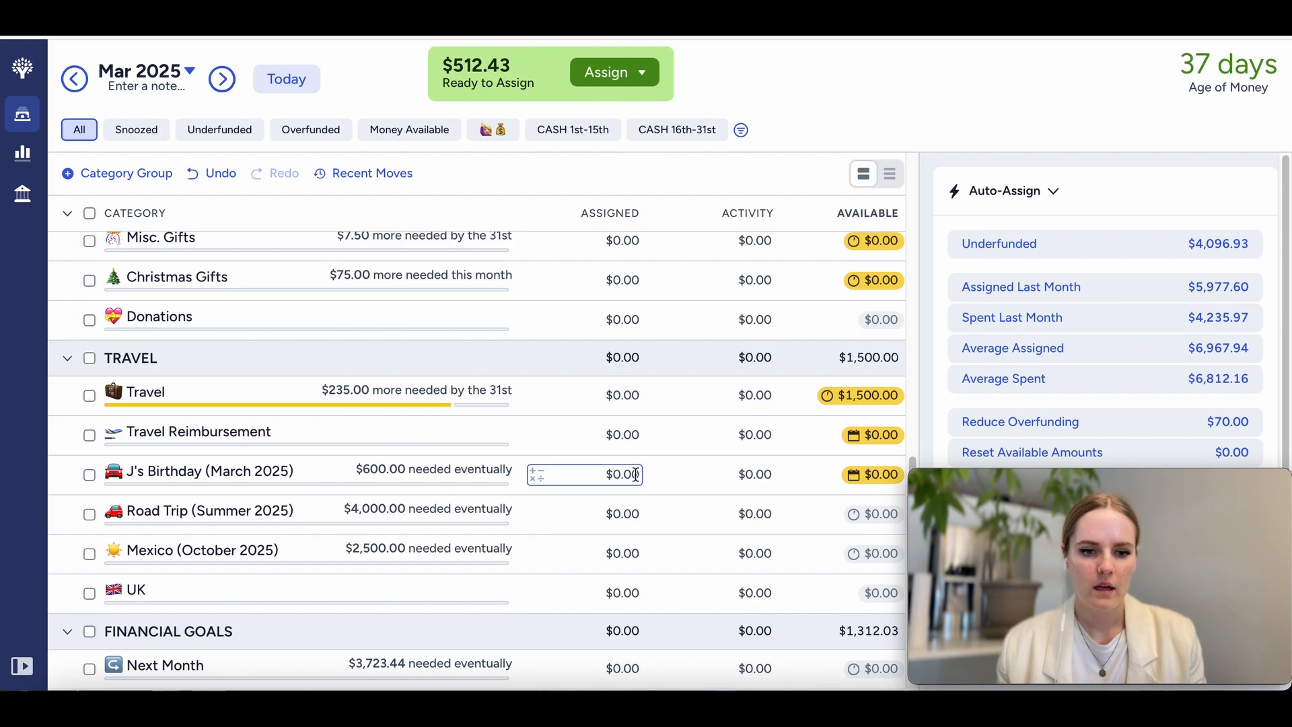
pyautogui.scroll(-1, 635, 473)
pyautogui.scroll(-1, 595, 503)
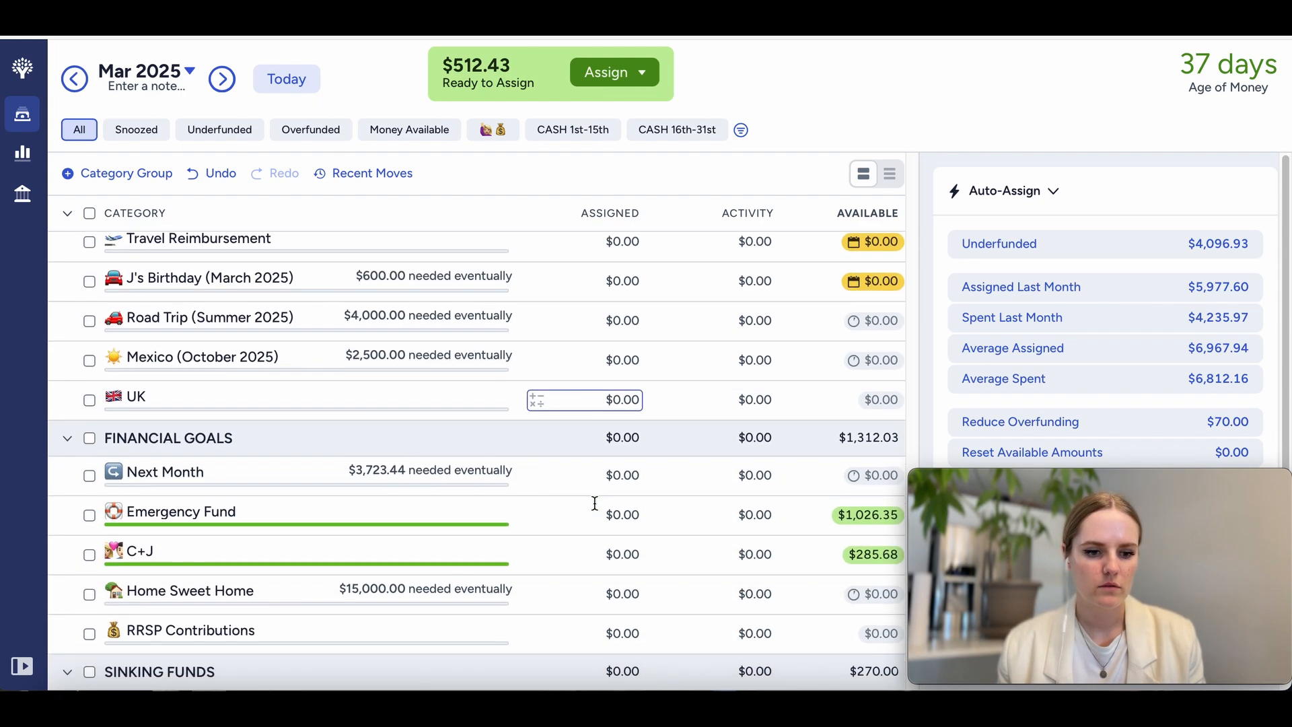
pyautogui.scroll(-2, 594, 502)
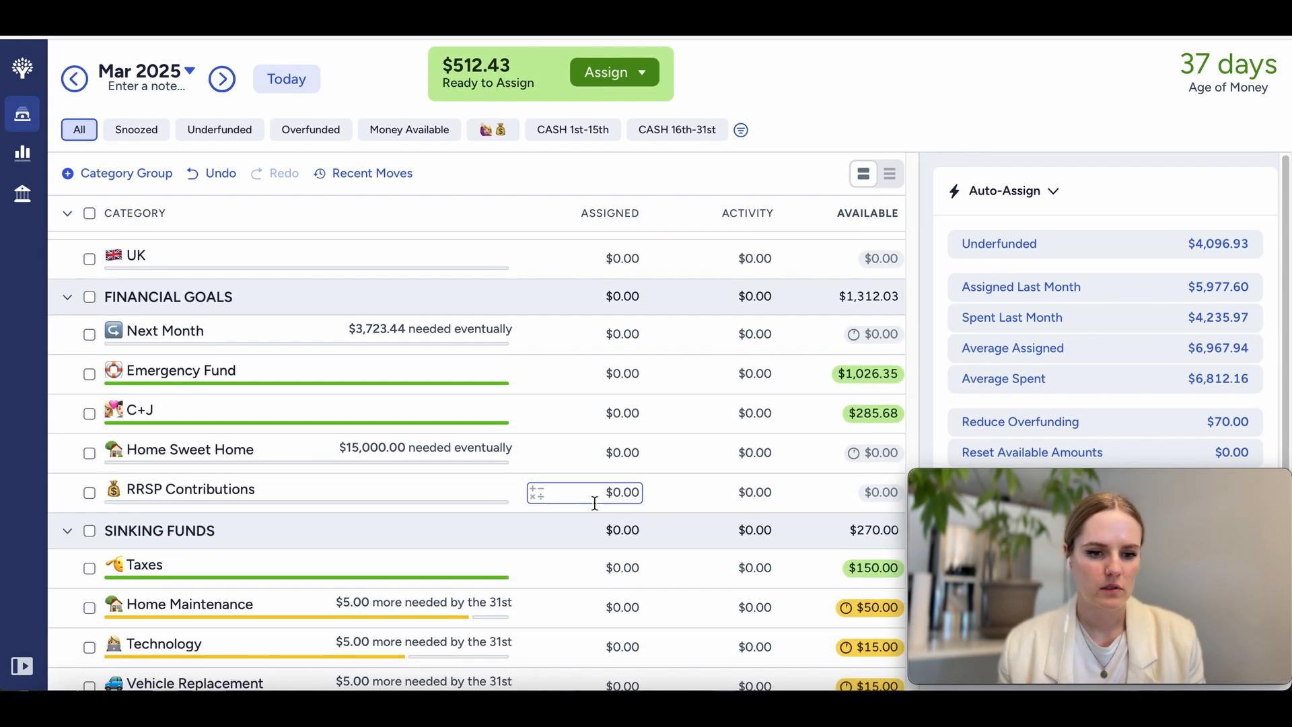
pyautogui.scroll(-3, 595, 503)
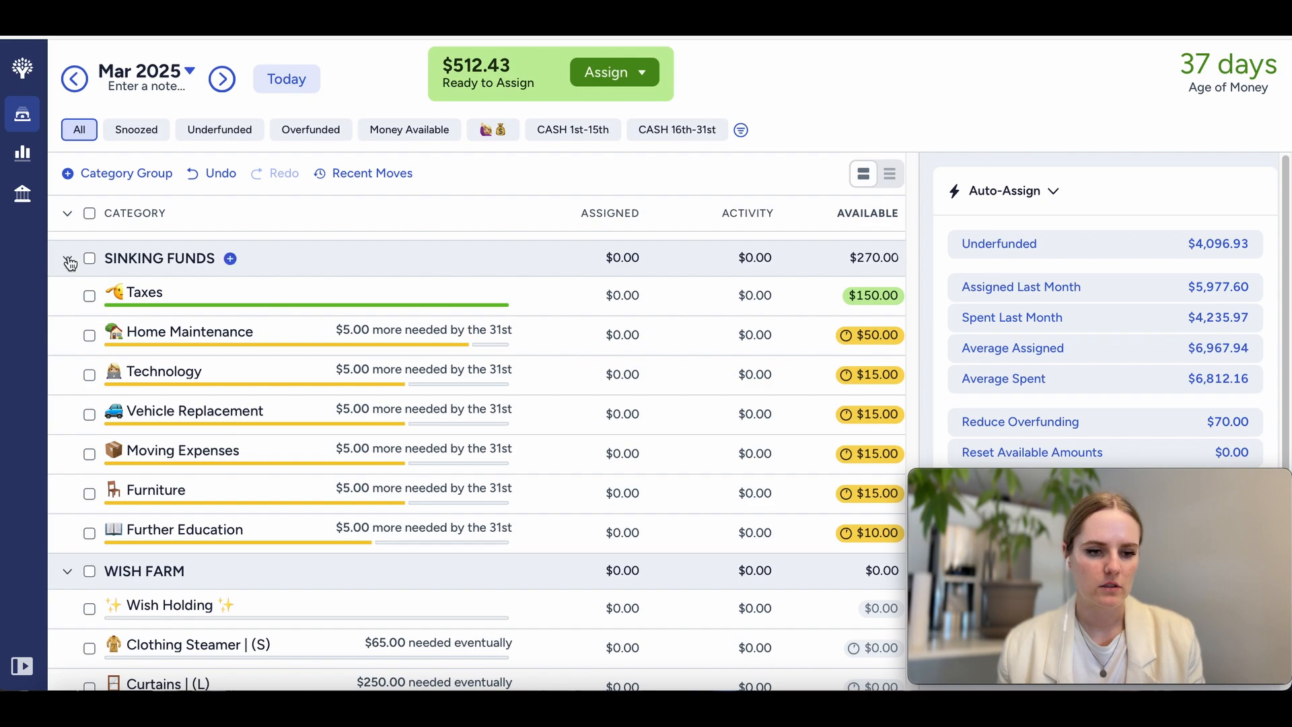
pyautogui.click(90, 258)
pyautogui.click(1024, 337)
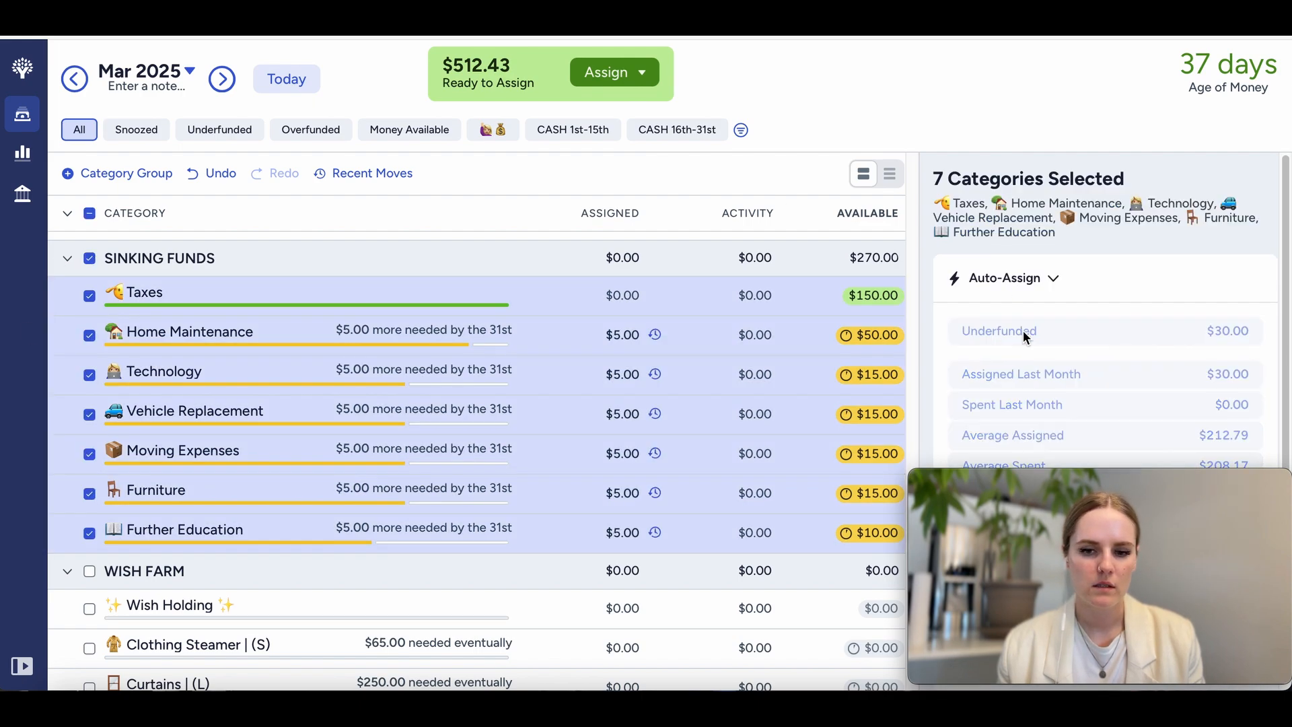
pyautogui.click(89, 258)
# Step: Review the remaining March needs of the categories from Sinking Funds back up to the Vehicle and variable home groups
pyautogui.scroll(-2, 524, 518)
pyautogui.scroll(9, 525, 521)
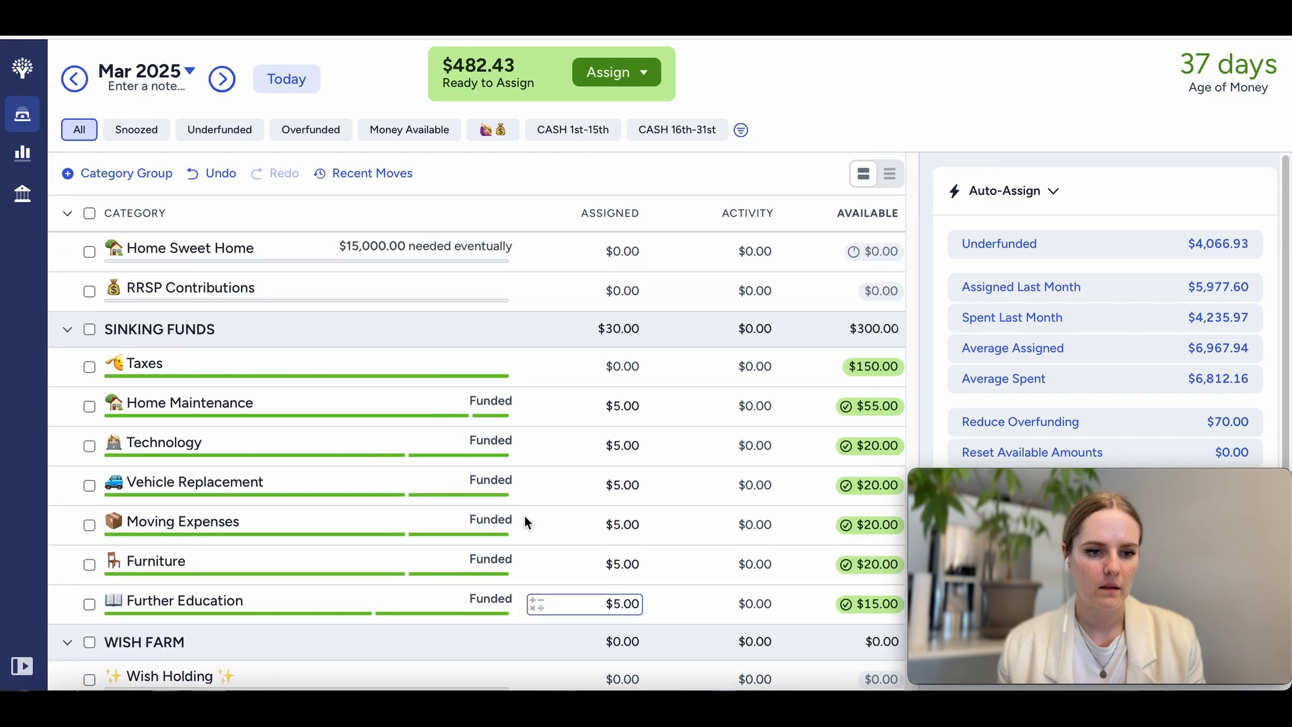
pyautogui.scroll(8, 523, 522)
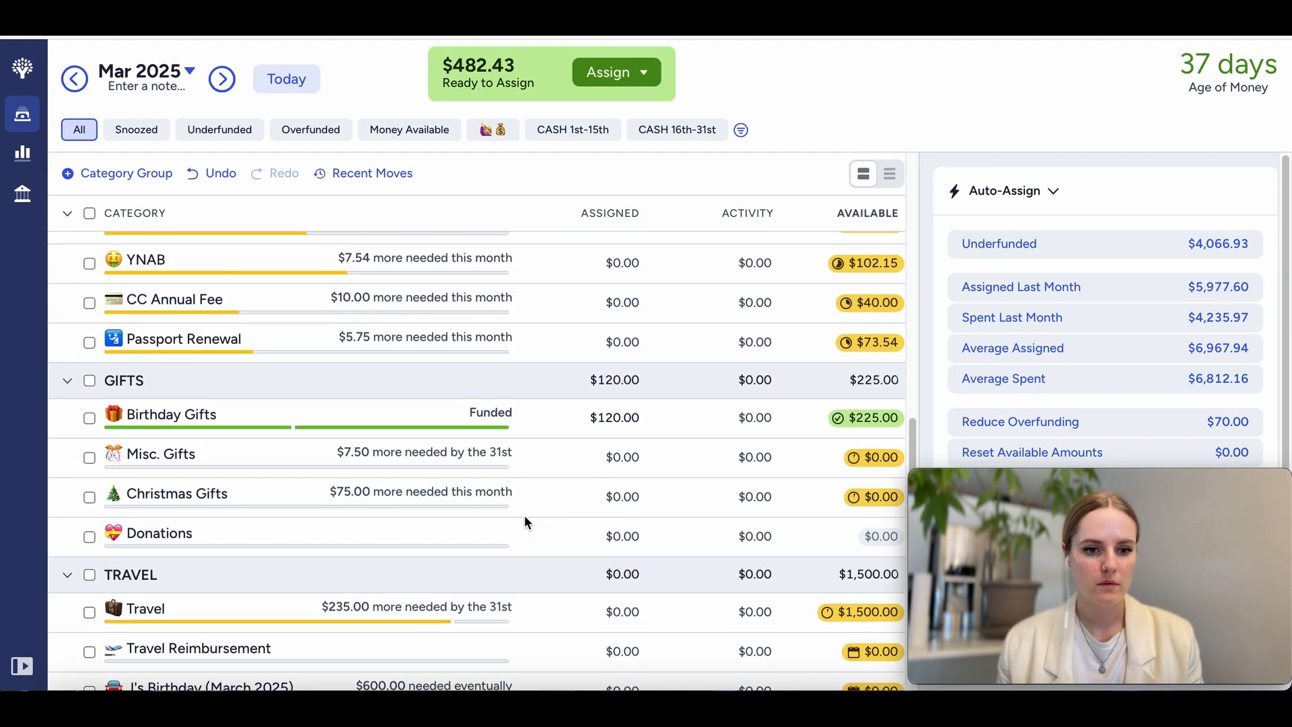
pyautogui.scroll(4, 524, 521)
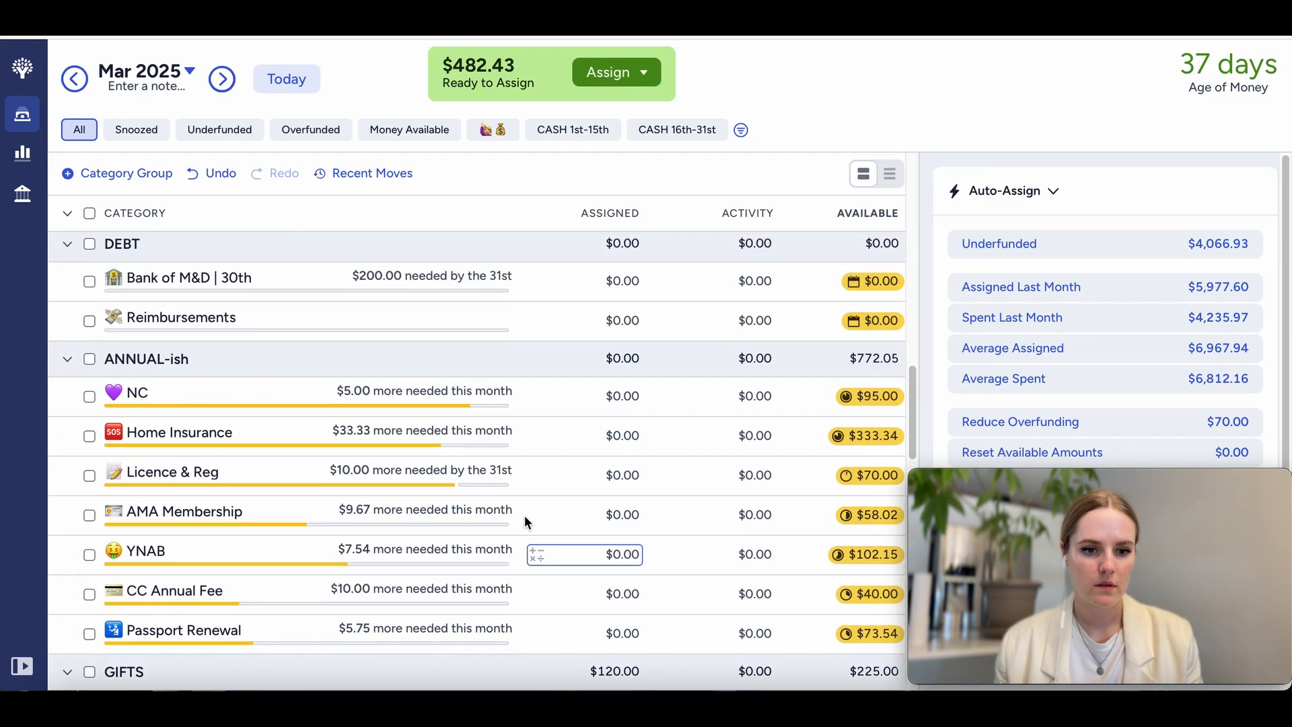
pyautogui.scroll(2, 523, 520)
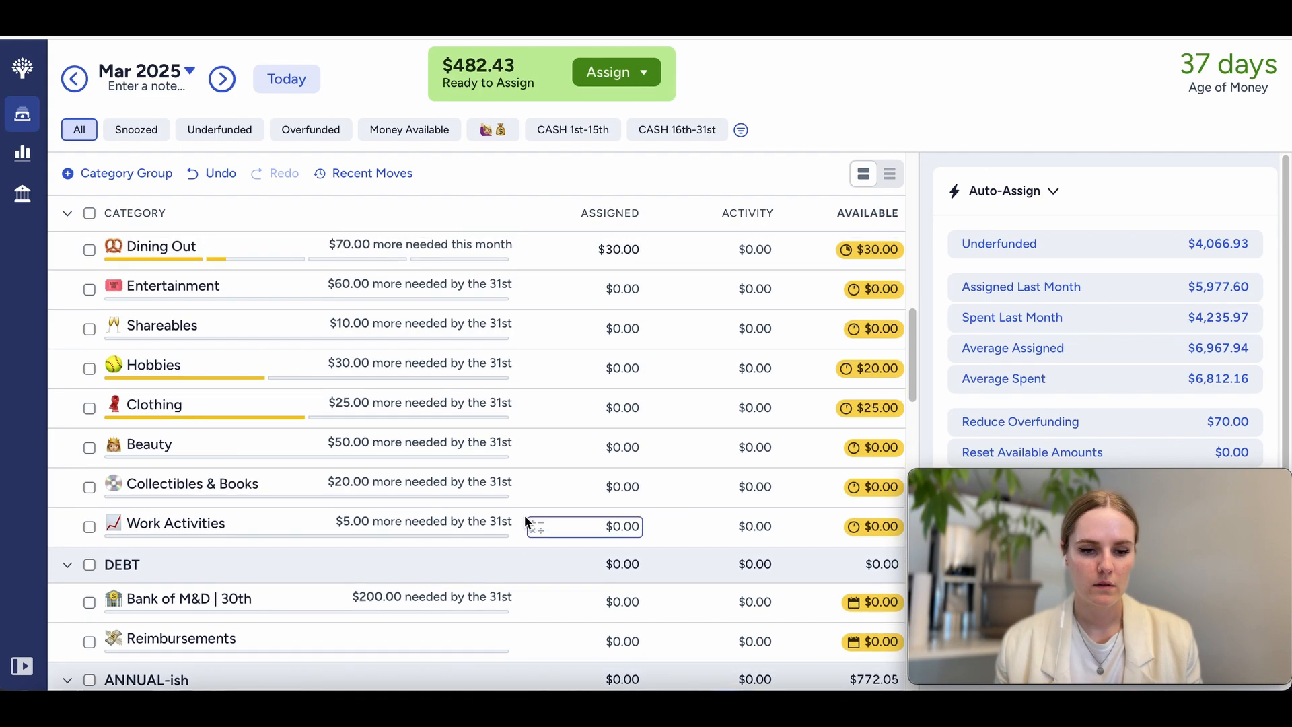
pyautogui.scroll(3, 525, 521)
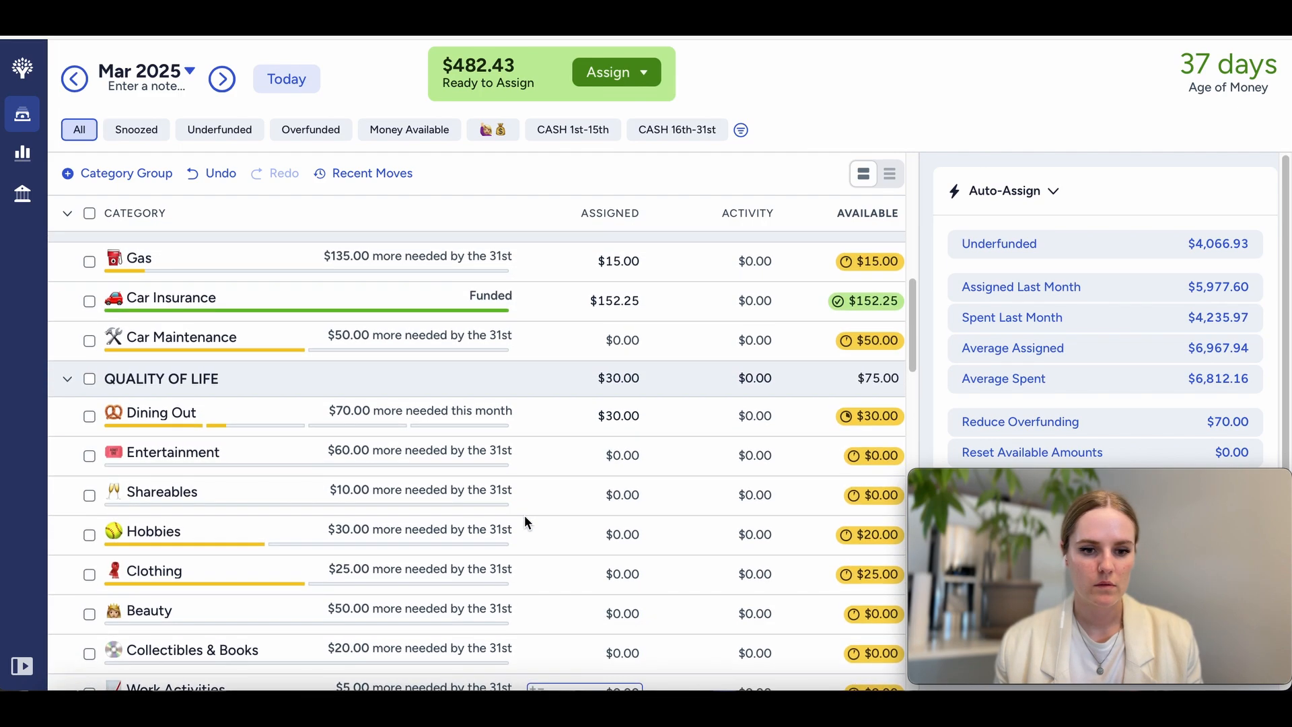
pyautogui.scroll(1, 525, 521)
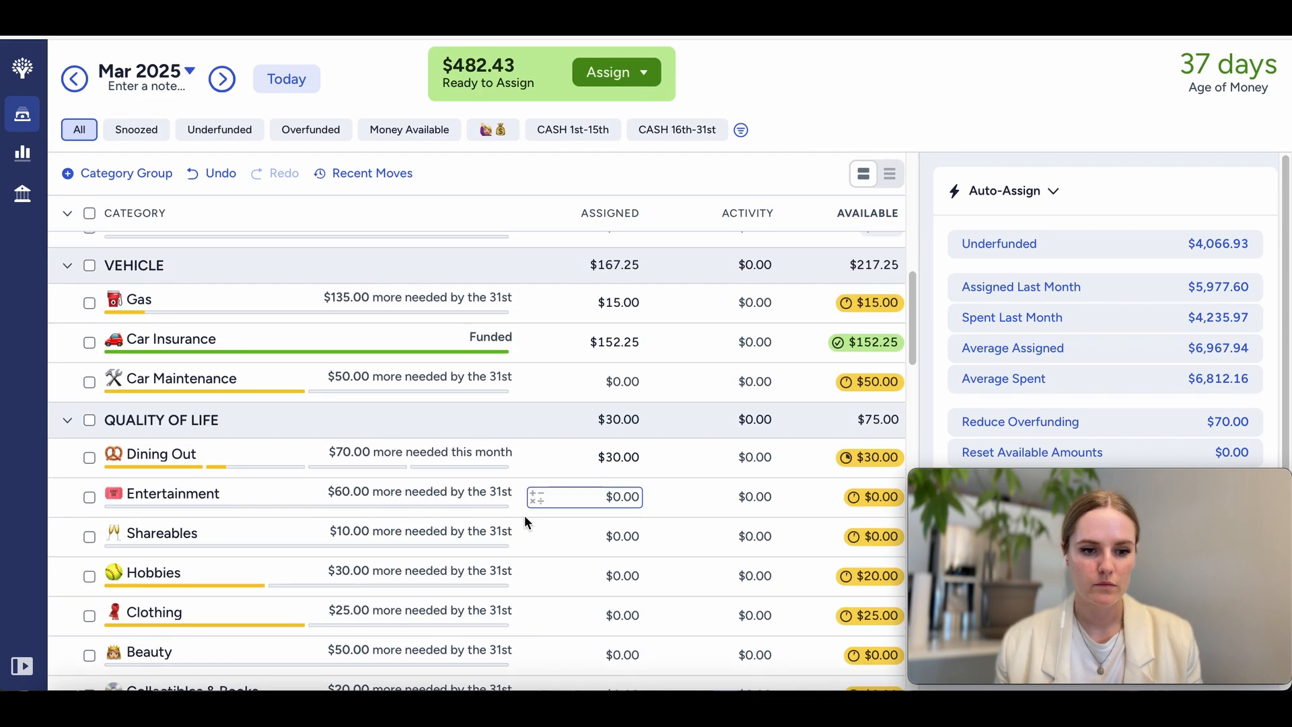
pyautogui.scroll(1, 525, 519)
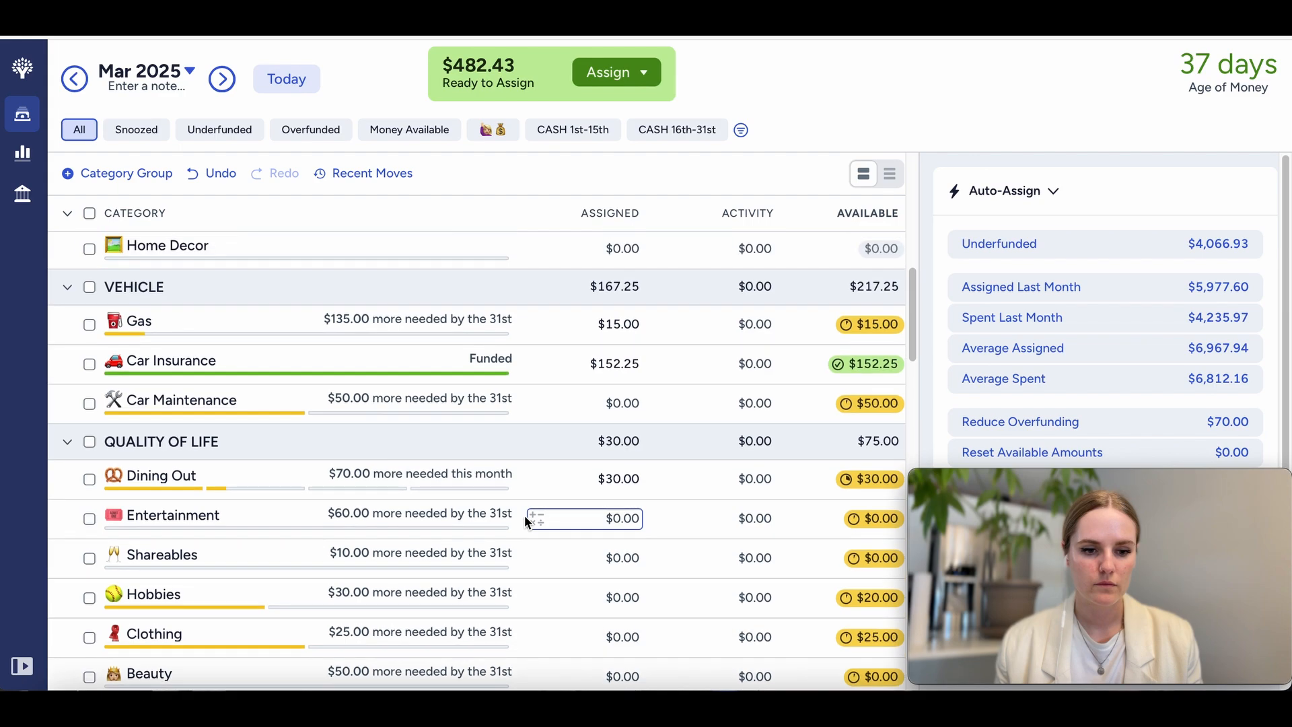
pyautogui.scroll(-2, 524, 519)
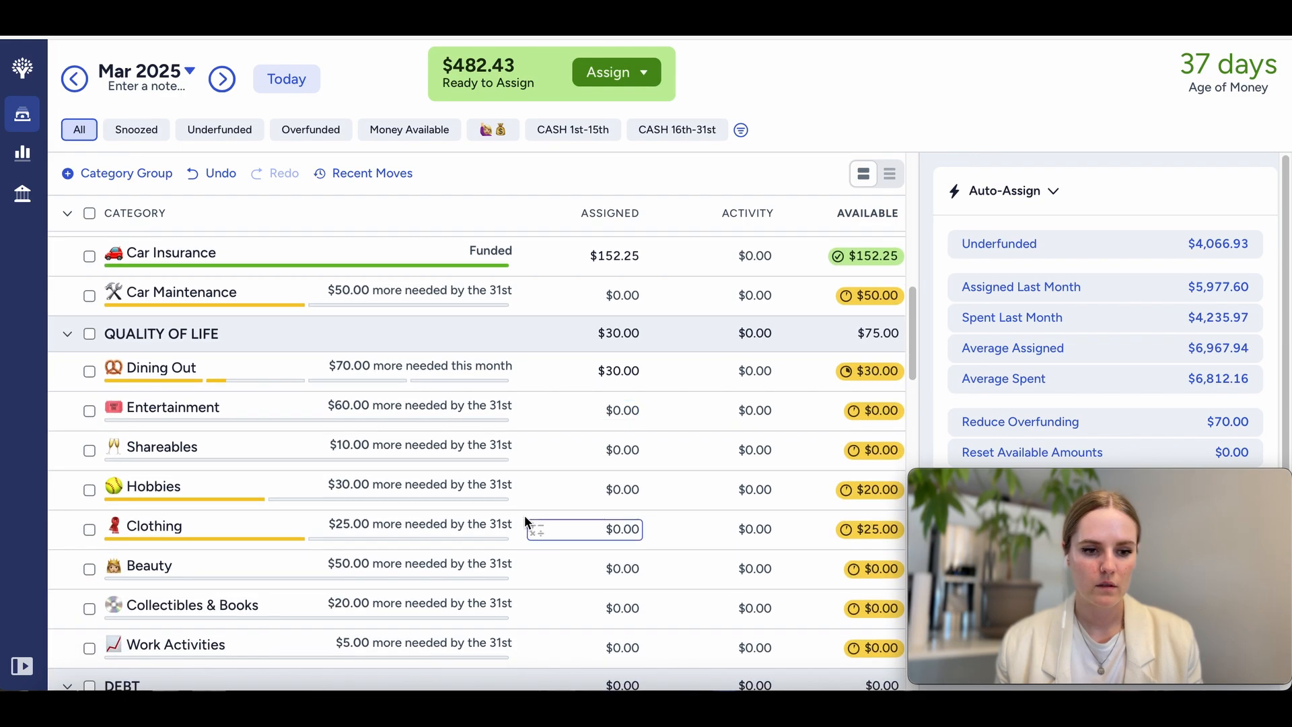
pyautogui.scroll(4, 525, 520)
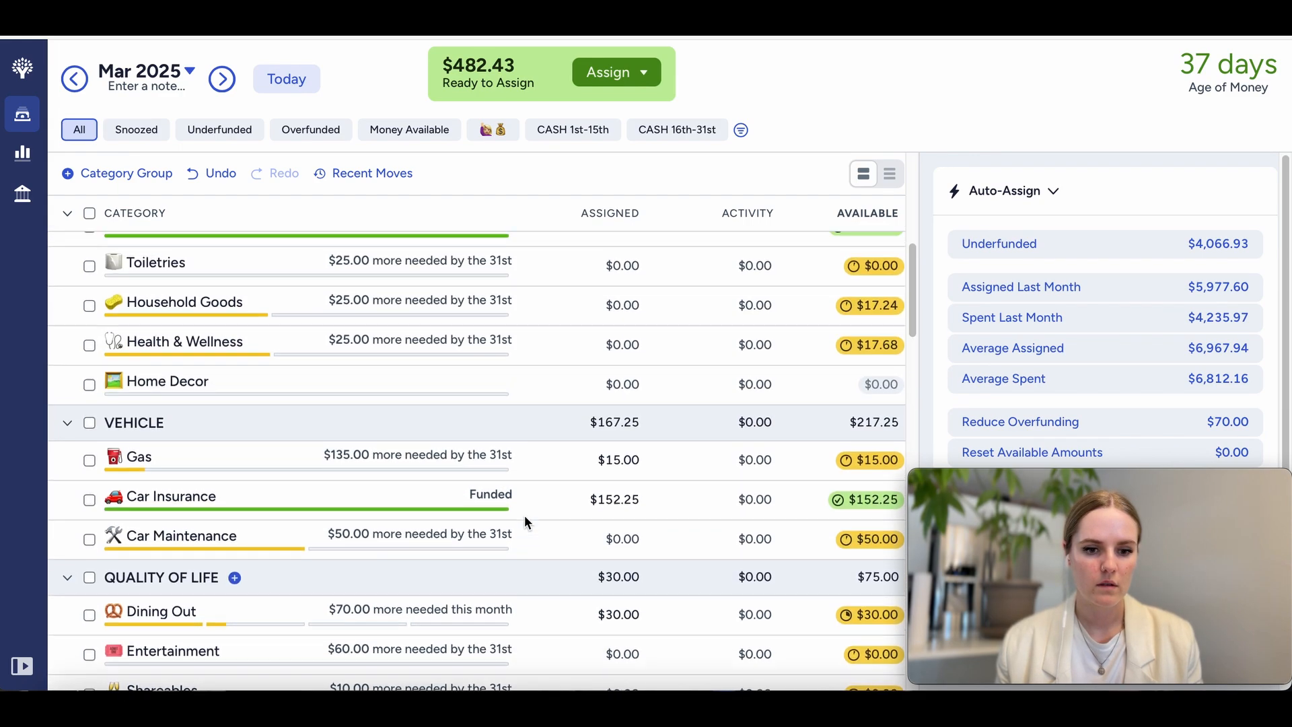
# Step: Assign $25 each to Toiletries, Household Goods and Health & Wellness in the variable home group and clear the selection
pyautogui.scroll(2, 582, 548)
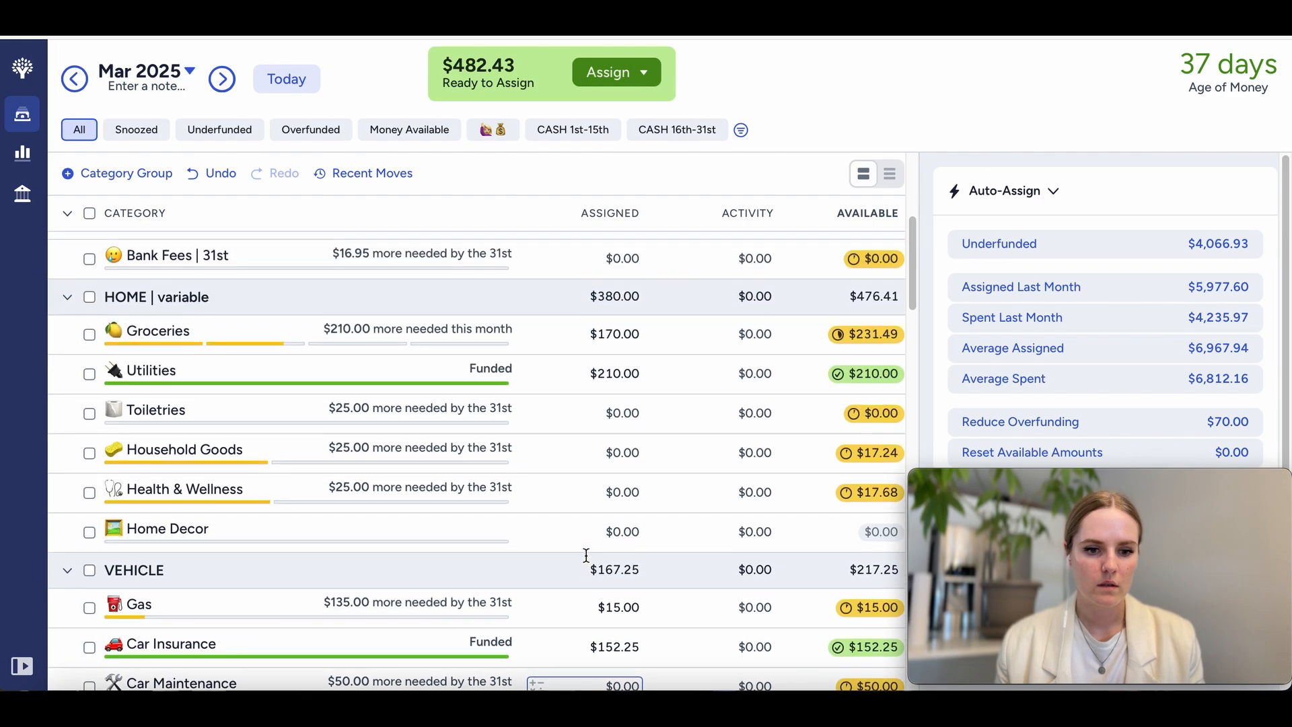
pyautogui.click(609, 413)
pyautogui.write('25')
pyautogui.press('Return')
pyautogui.click(628, 449)
pyautogui.write('25')
pyautogui.press('Return')
pyautogui.click(627, 490)
pyautogui.write('25')
pyautogui.press('Return')
pyautogui.scroll(3, 419, 385)
pyautogui.scroll(-3, 420, 386)
pyautogui.click(89, 502)
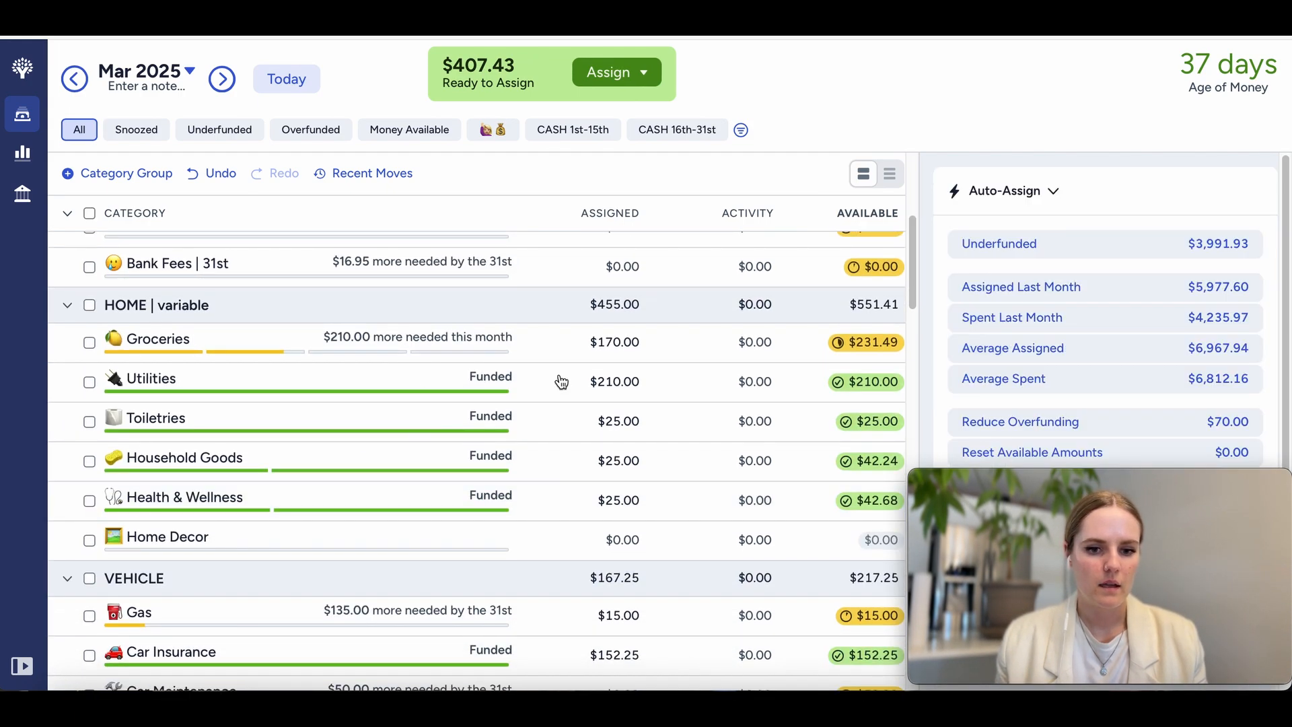
# Step: Assign $250 to the Car Maintenance category in the Vehicle group for March and deselect it
pyautogui.scroll(5, 559, 377)
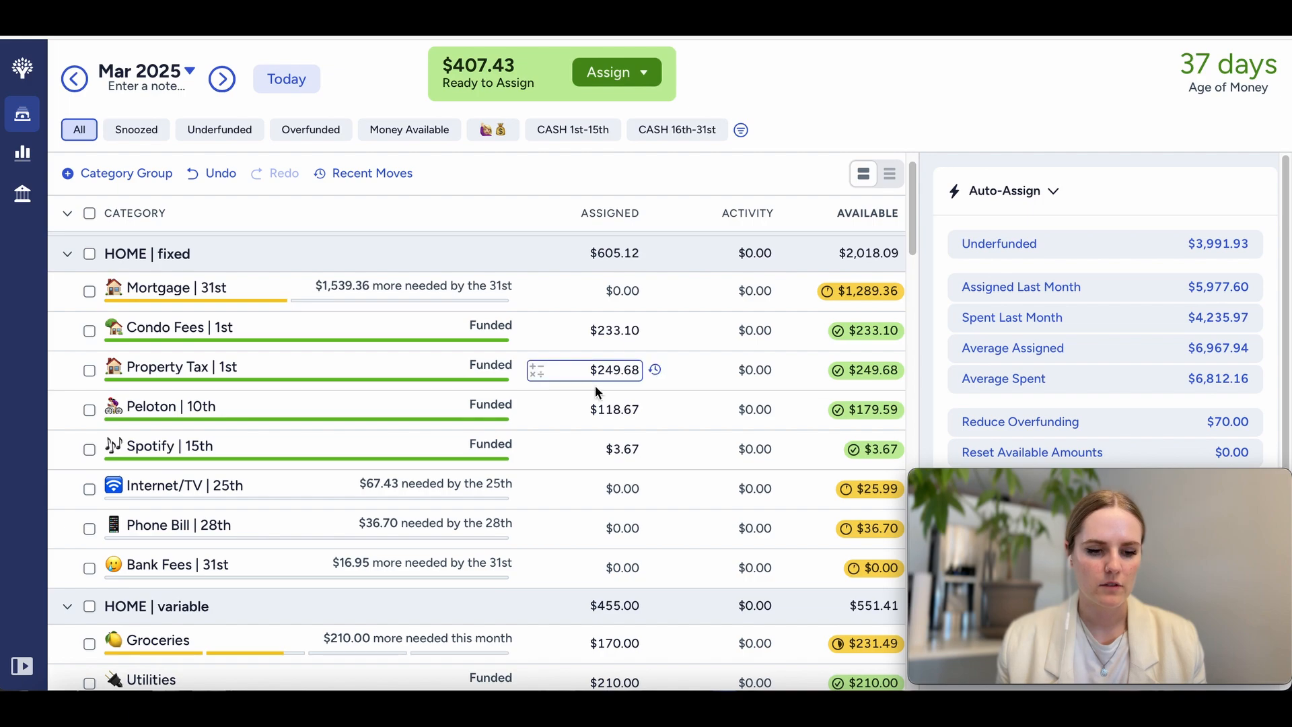
pyautogui.scroll(-10, 471, 303)
pyautogui.click(216, 315)
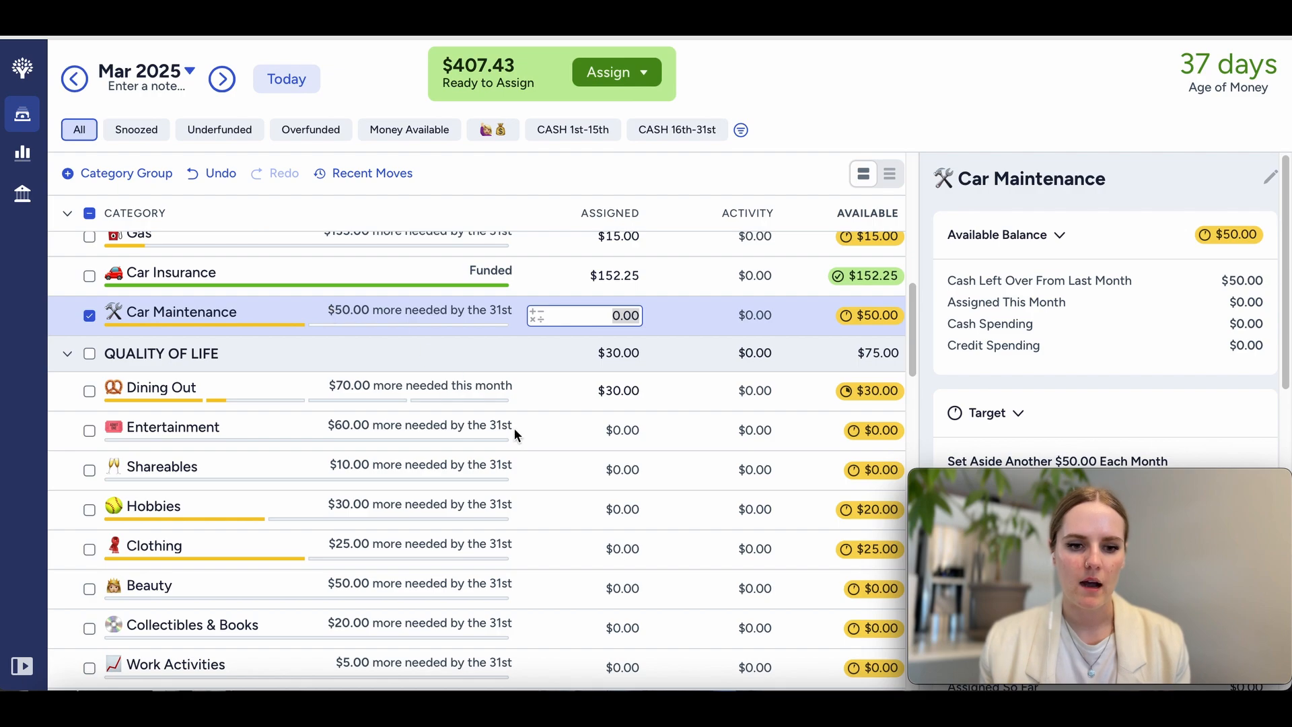
pyautogui.scroll(1, 514, 426)
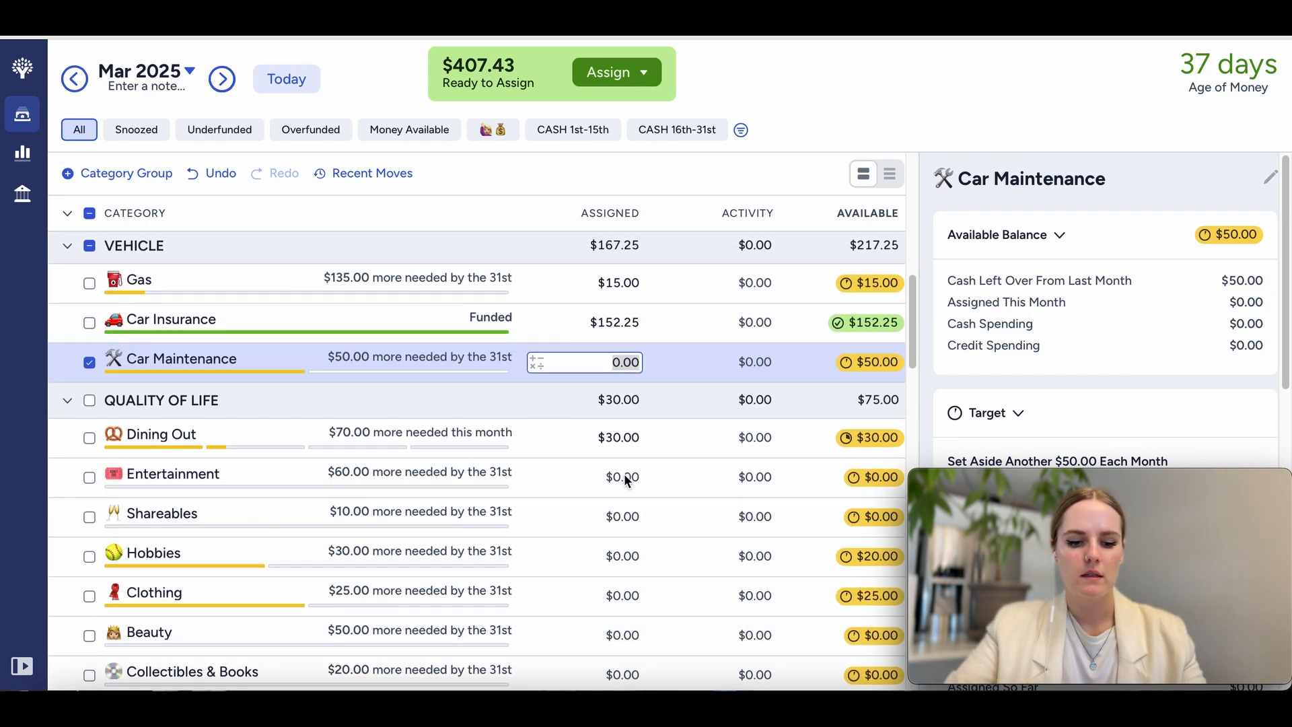
pyautogui.click(598, 365)
pyautogui.write('250')
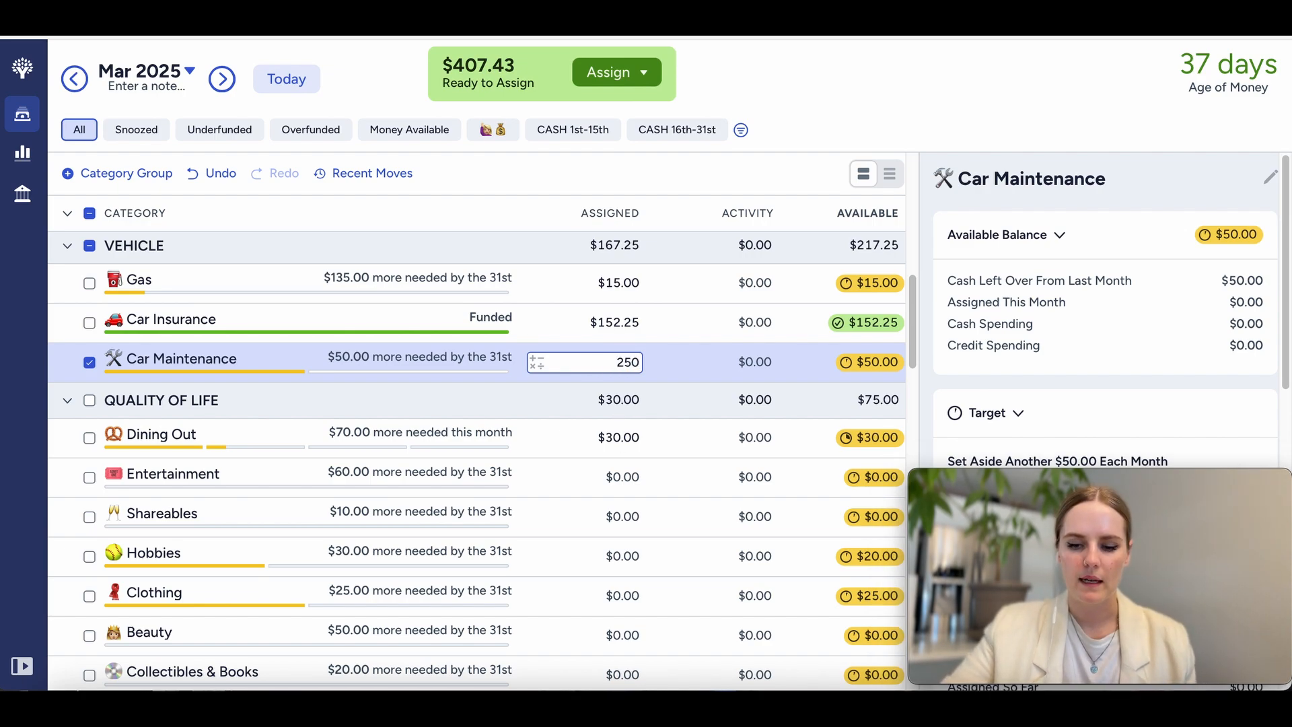
pyautogui.press('Return')
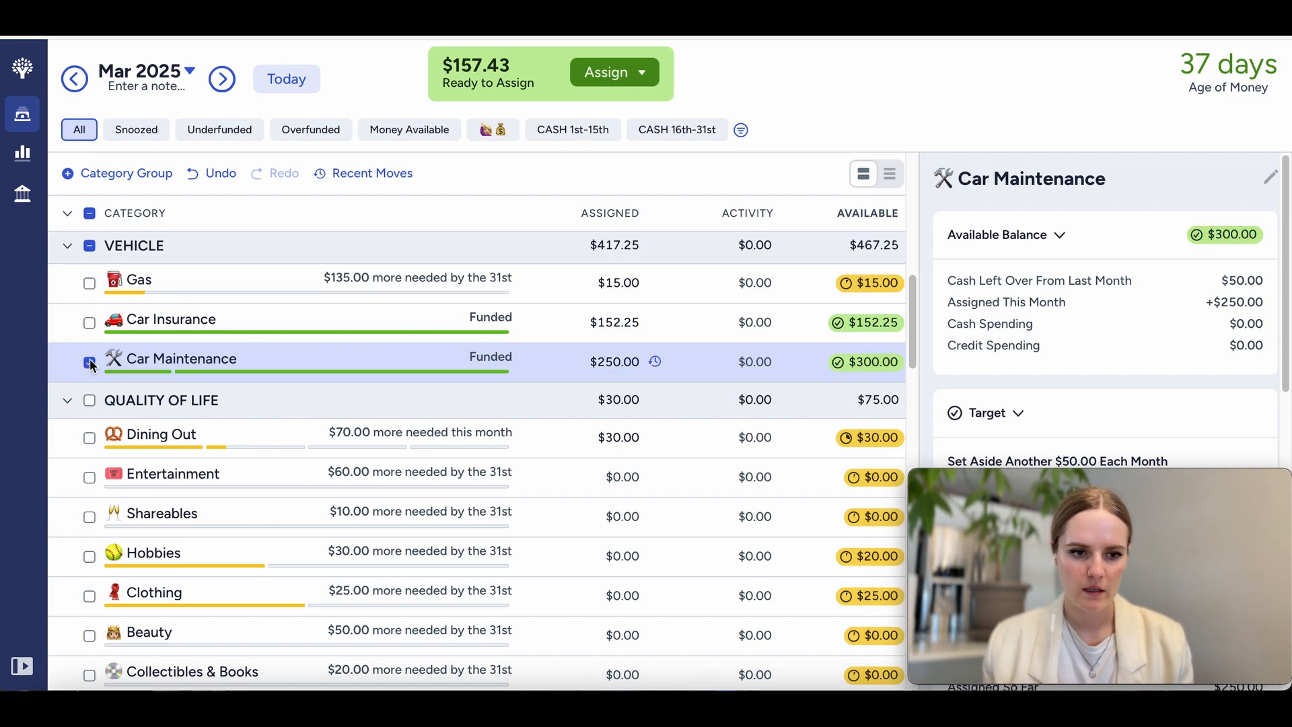
pyautogui.click(89, 363)
# Step: Assign the remaining $157.43 to the Mortgage category in the fixed home group and deselect it
pyautogui.scroll(10, 368, 471)
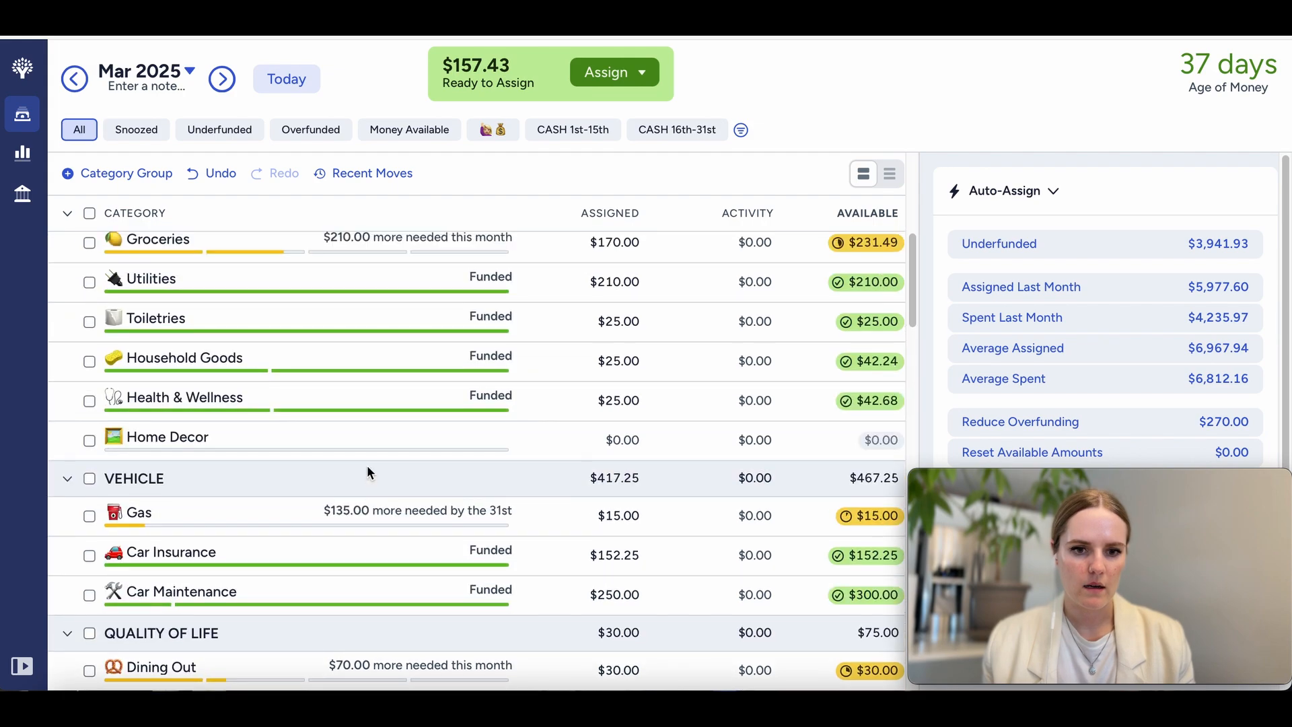
pyautogui.scroll(3, 368, 471)
pyautogui.click(598, 317)
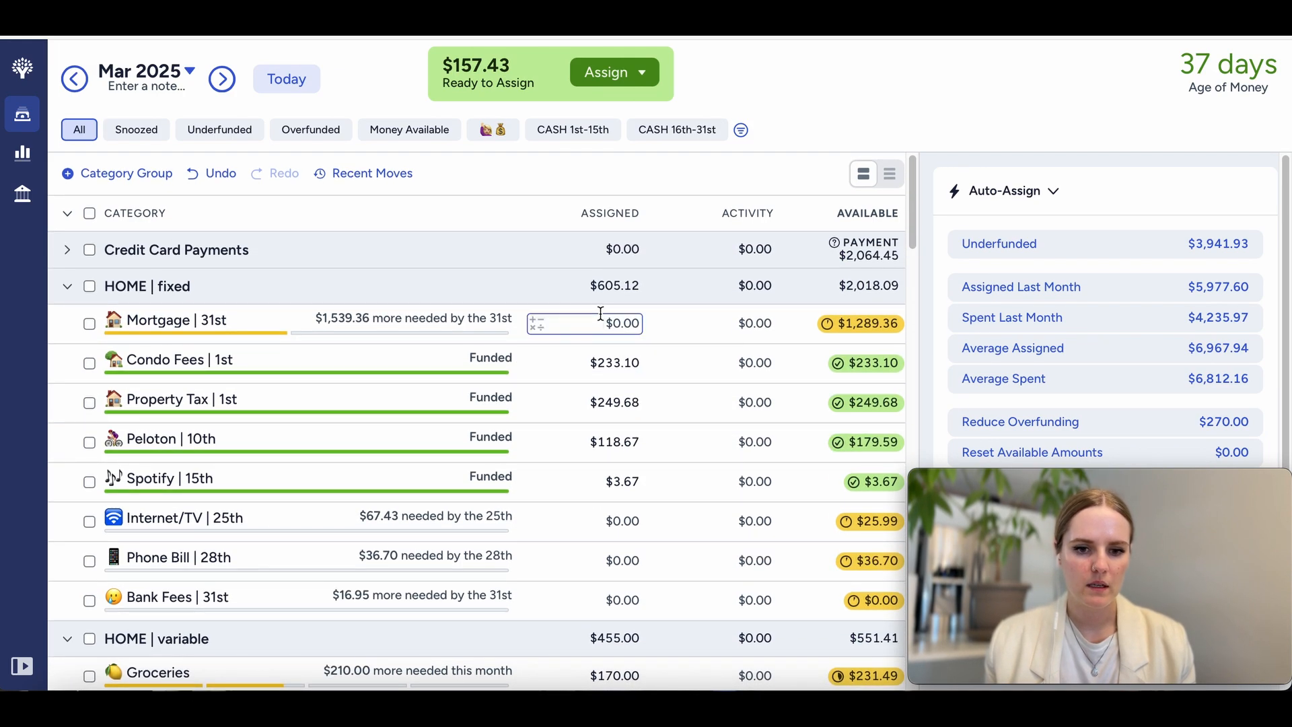
pyautogui.write('157.43')
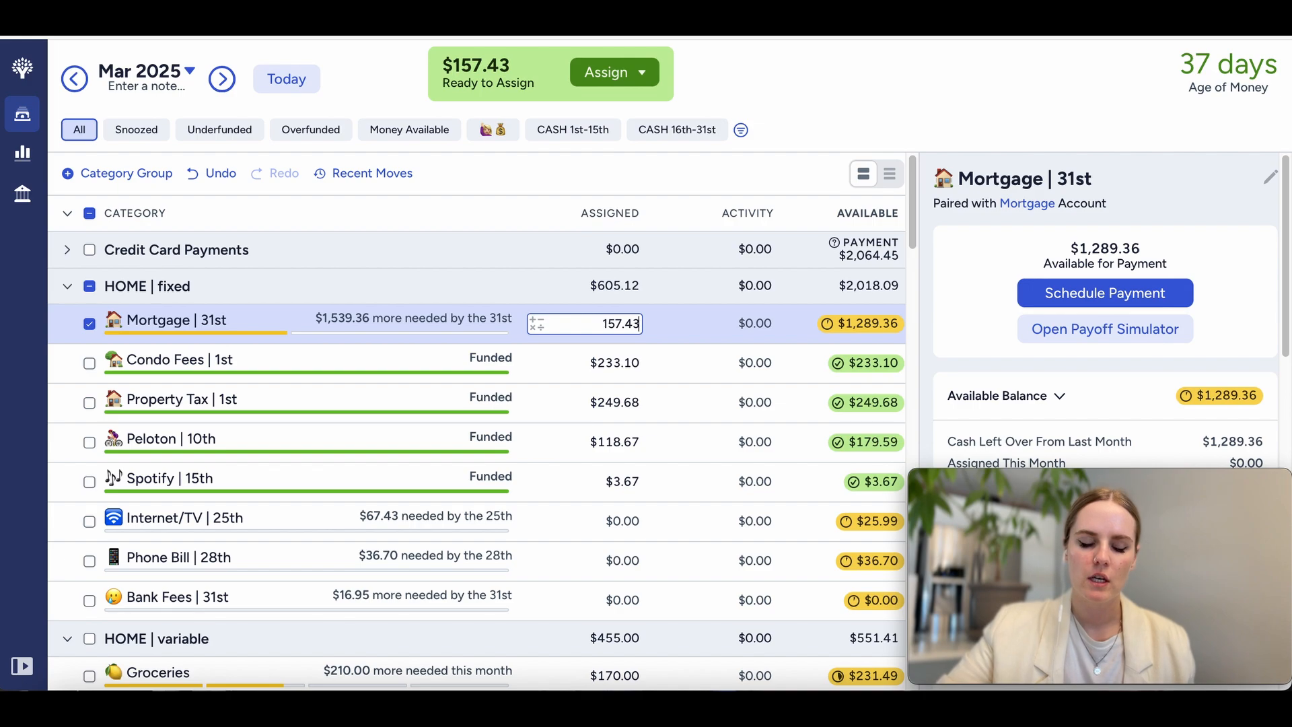
pyautogui.press('Return')
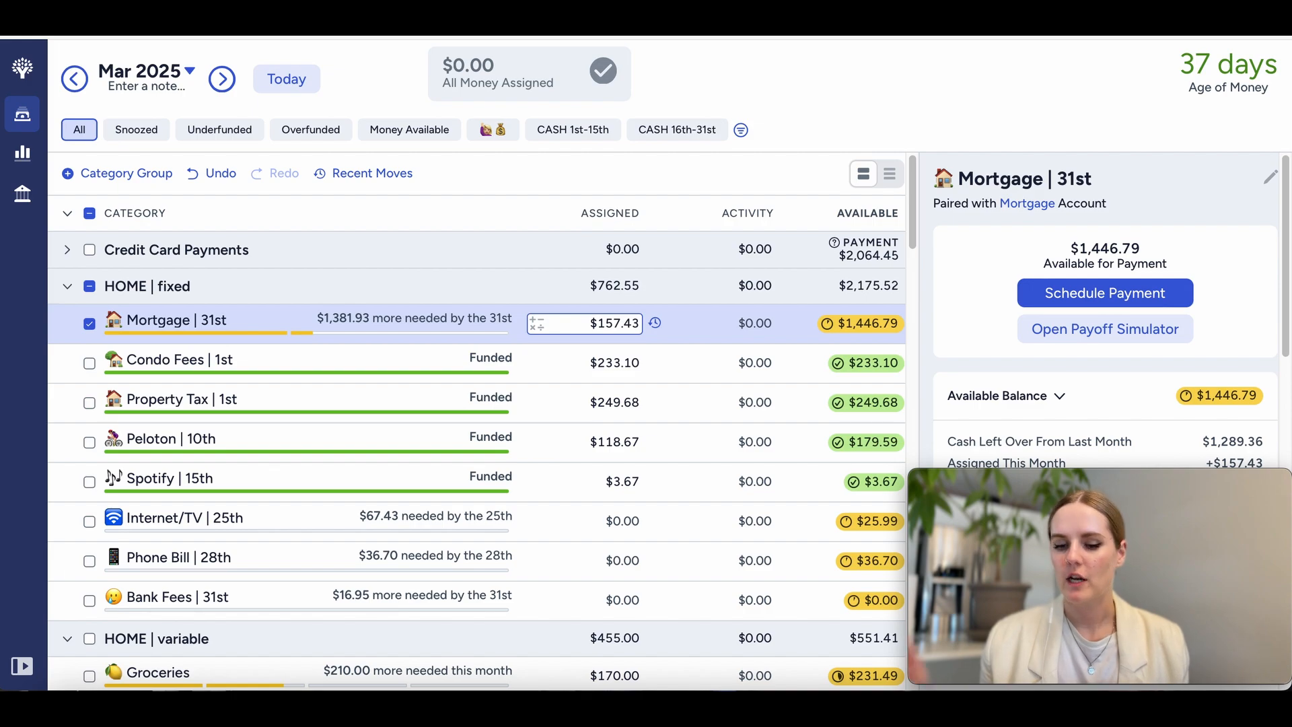
pyautogui.click(89, 323)
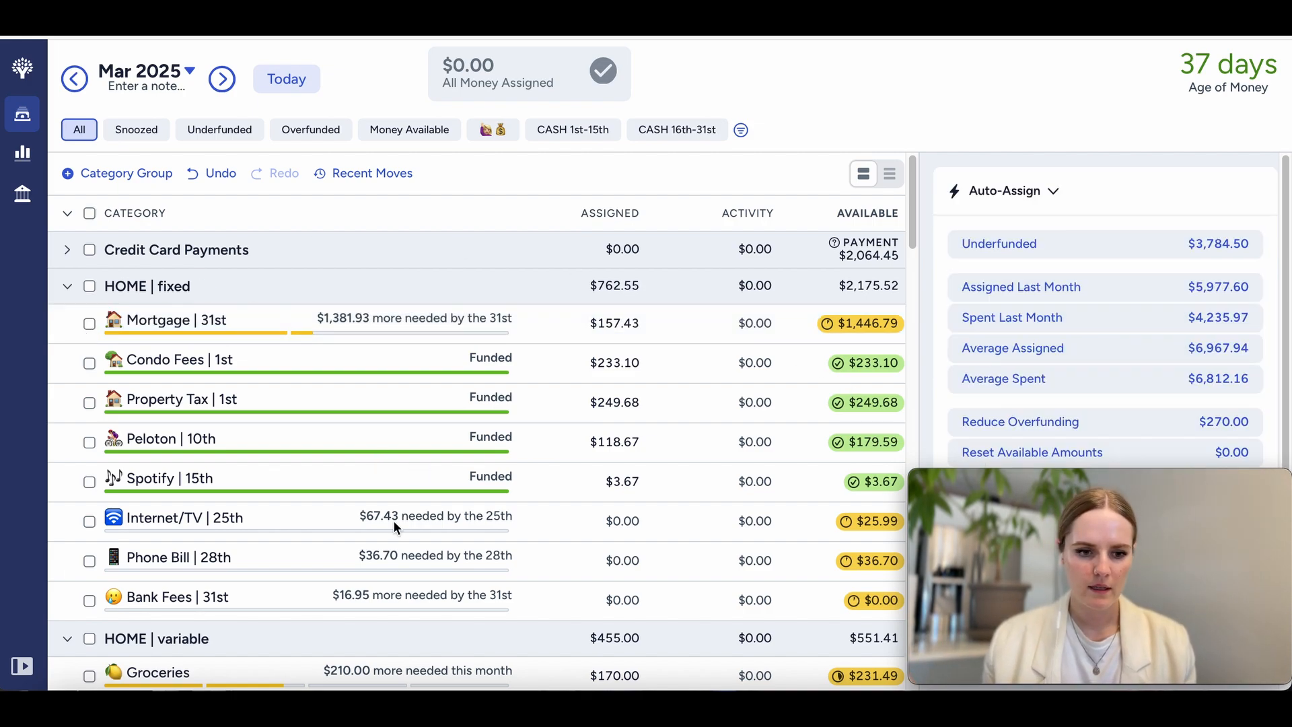
pyautogui.scroll(-3, 394, 515)
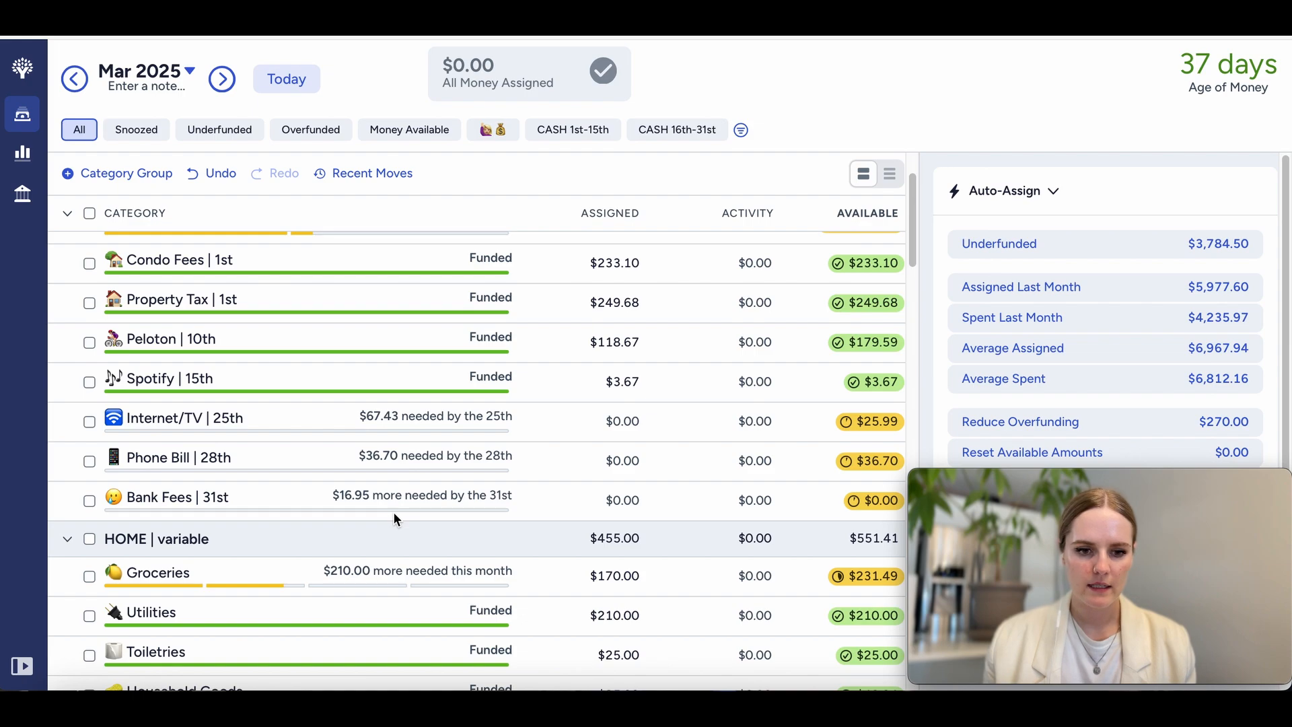
# Step: Review the March assignments and remaining needs of every category group from the fixed home bills through to Sinking Funds
pyautogui.scroll(-1, 394, 515)
pyautogui.scroll(3, 394, 515)
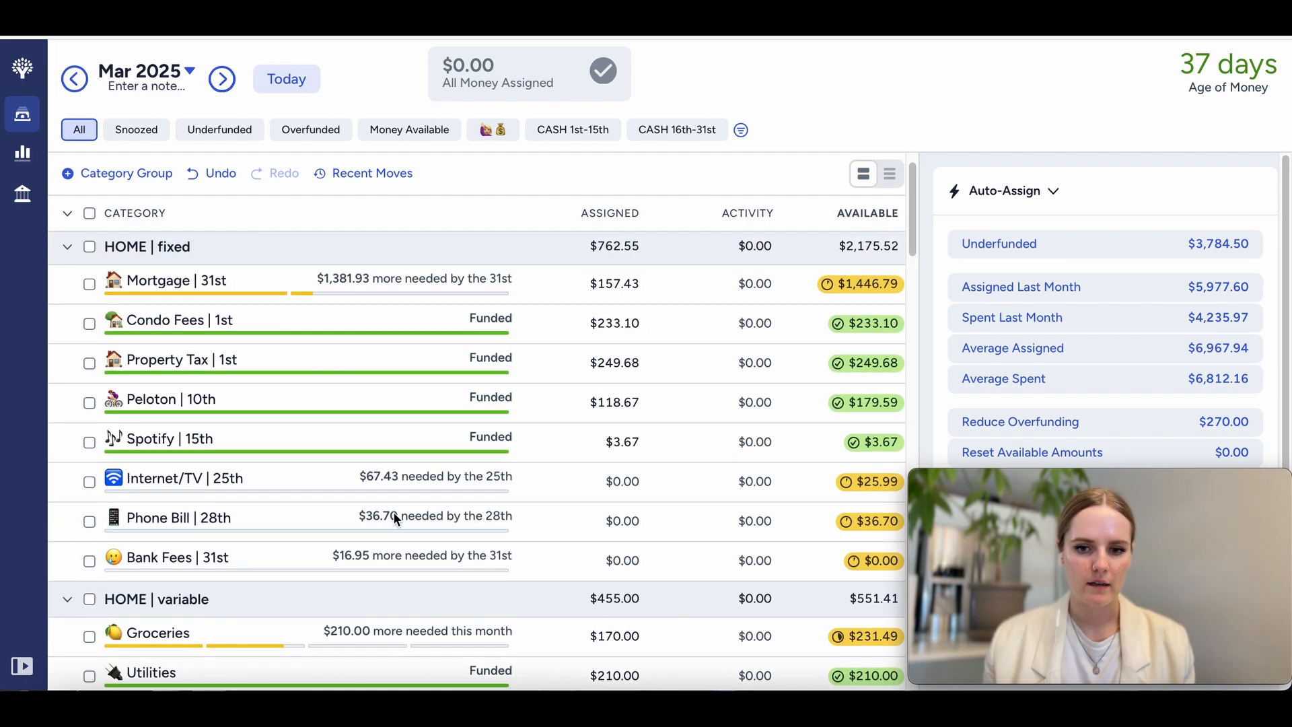
pyautogui.scroll(-2, 415, 558)
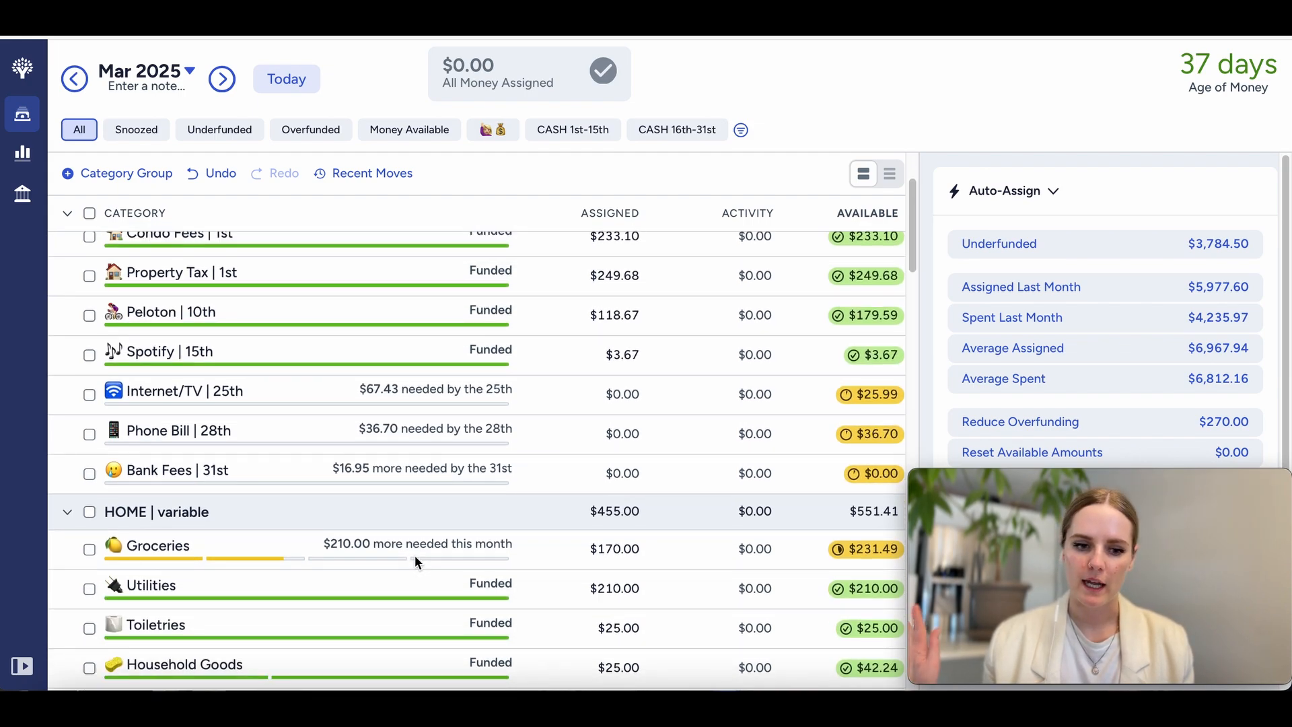
pyautogui.scroll(-4, 415, 560)
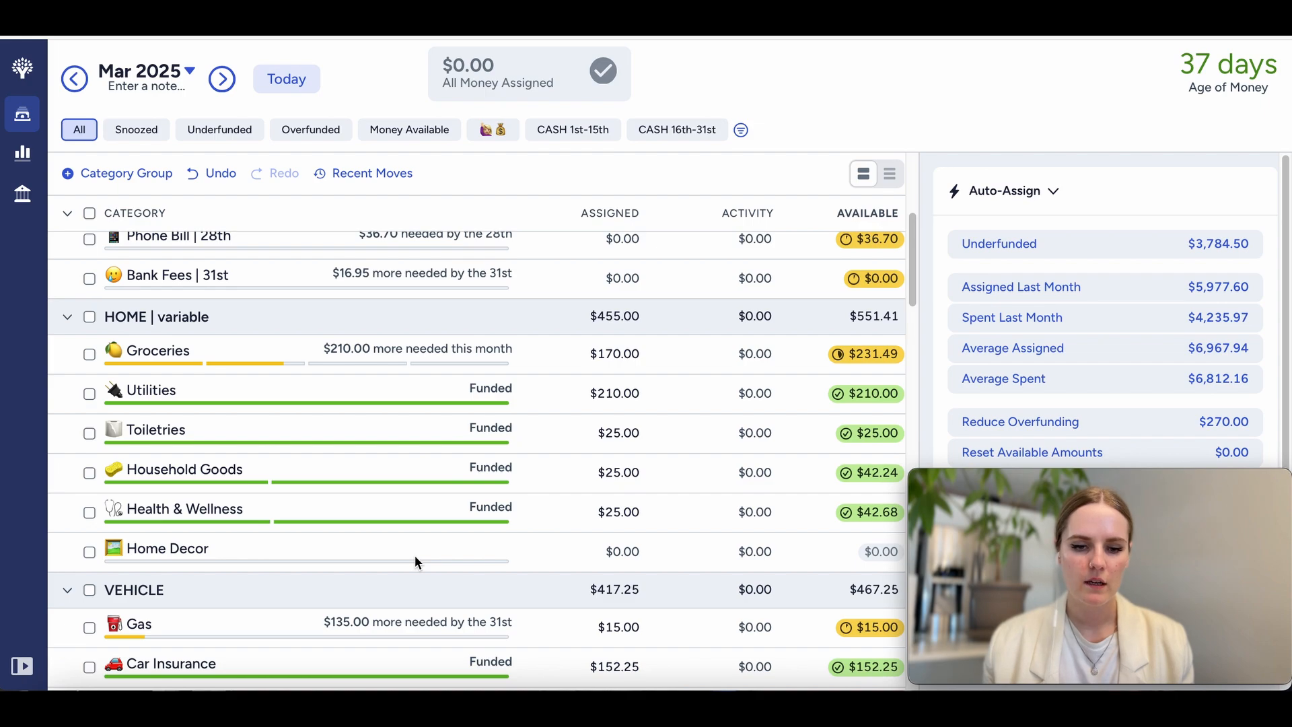
pyautogui.scroll(-4, 415, 557)
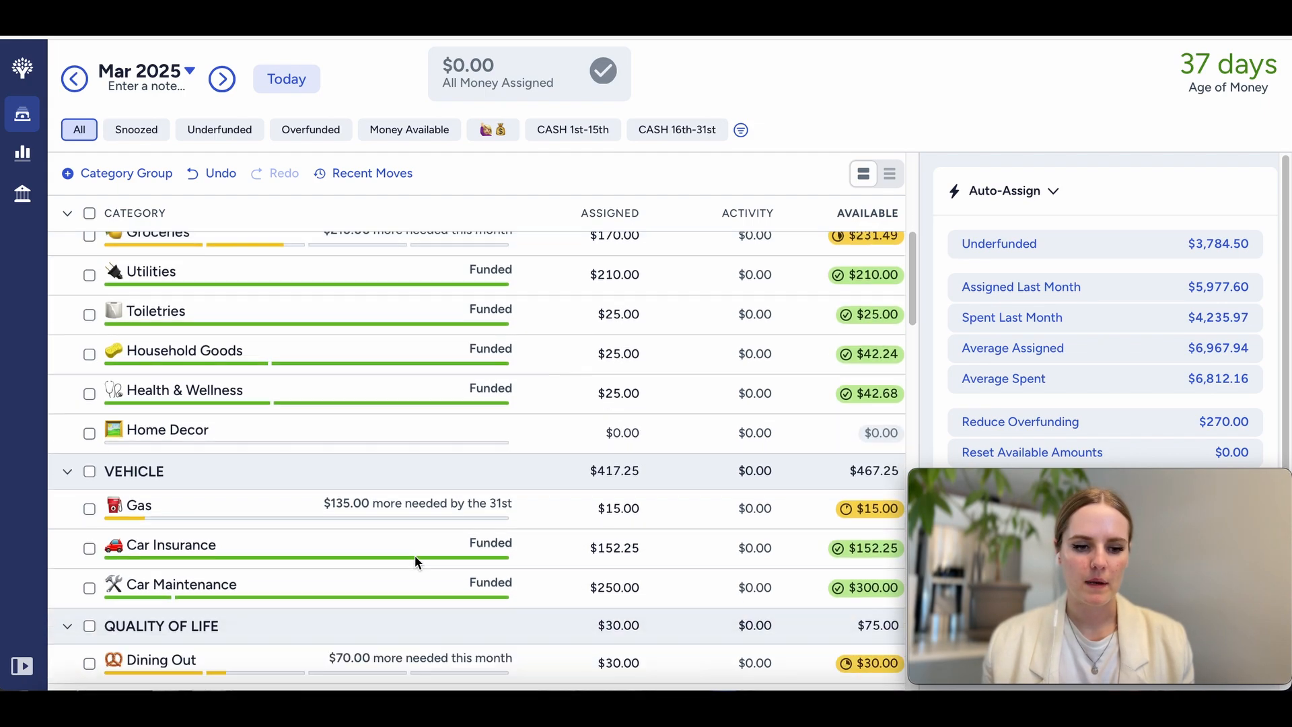
pyautogui.scroll(-4, 414, 559)
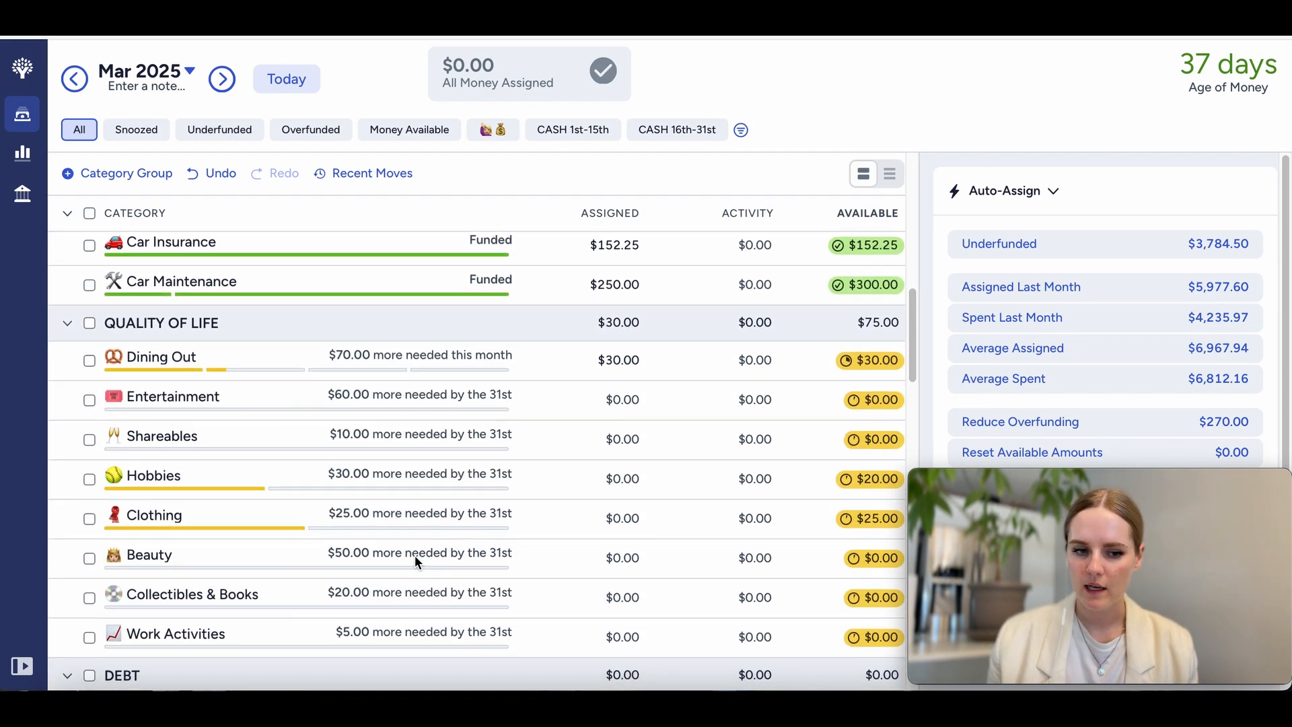
pyautogui.scroll(-2, 415, 560)
pyautogui.scroll(-3, 414, 558)
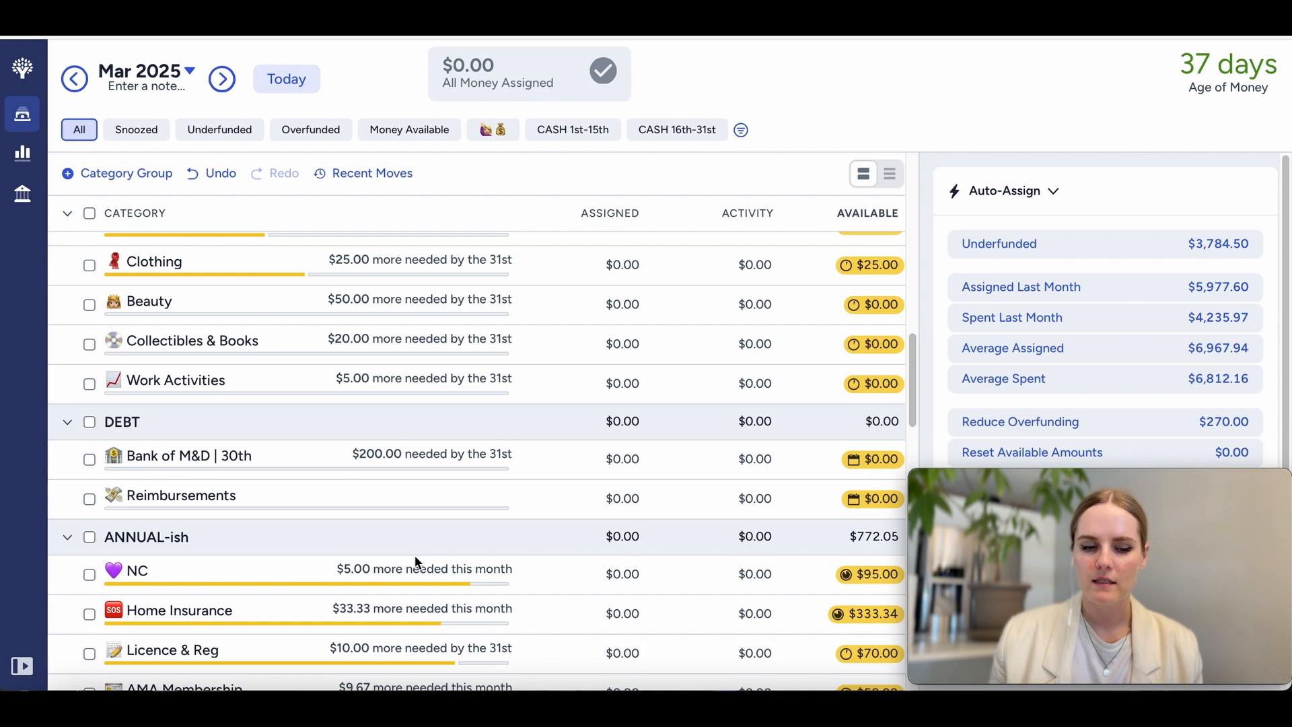
pyautogui.scroll(-1, 415, 558)
pyautogui.scroll(-1, 414, 555)
pyautogui.scroll(-2, 414, 555)
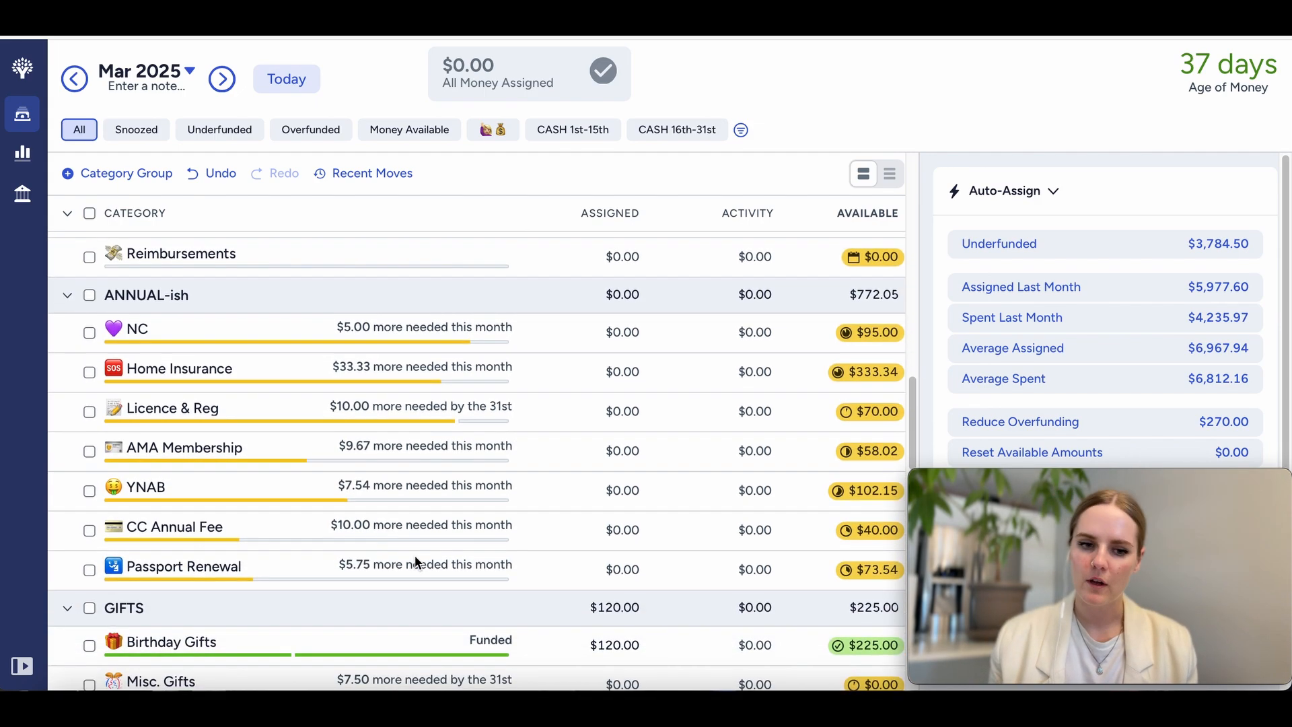
pyautogui.scroll(-3, 414, 560)
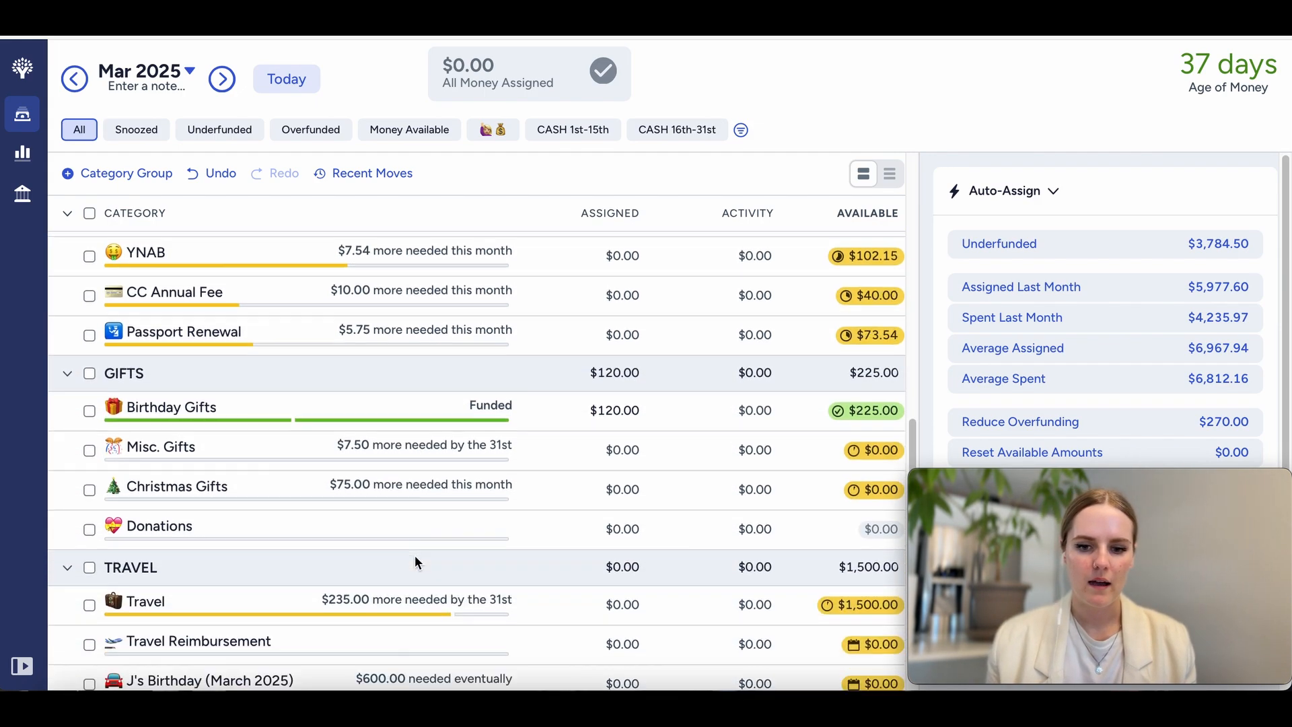
pyautogui.scroll(-2, 414, 557)
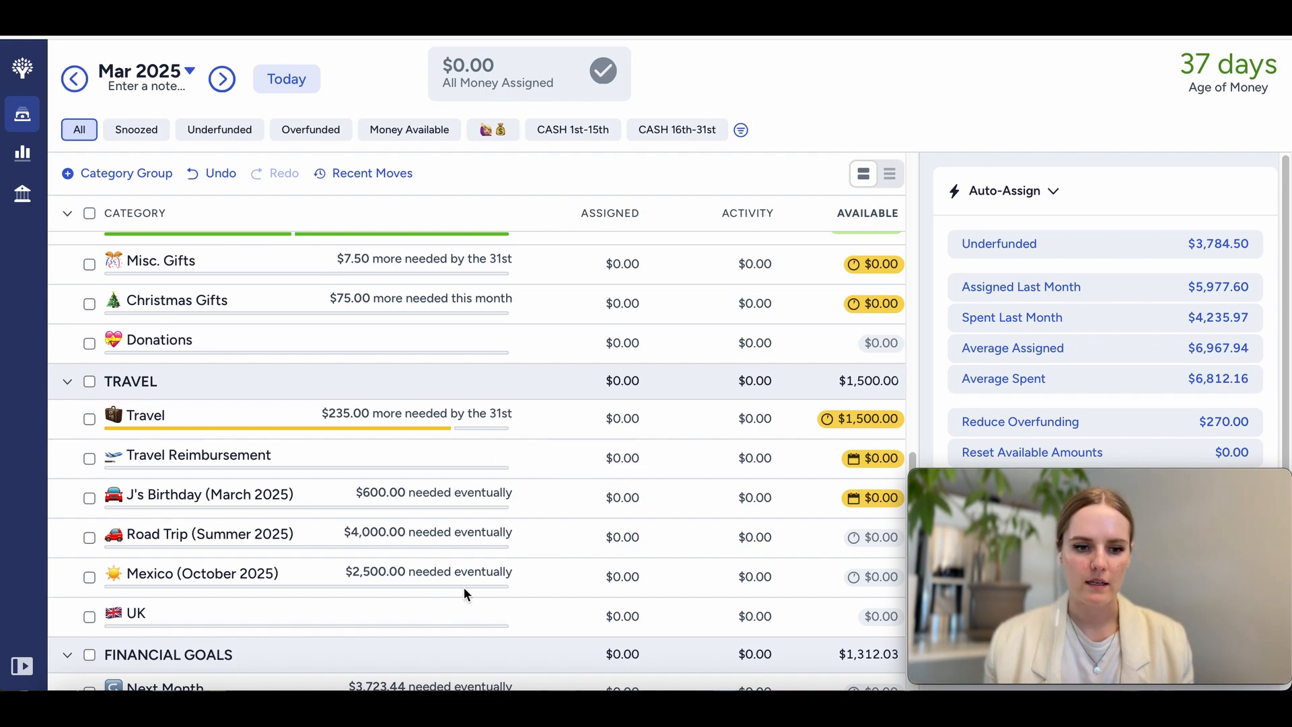
pyautogui.scroll(-2, 463, 586)
pyautogui.scroll(-1, 462, 586)
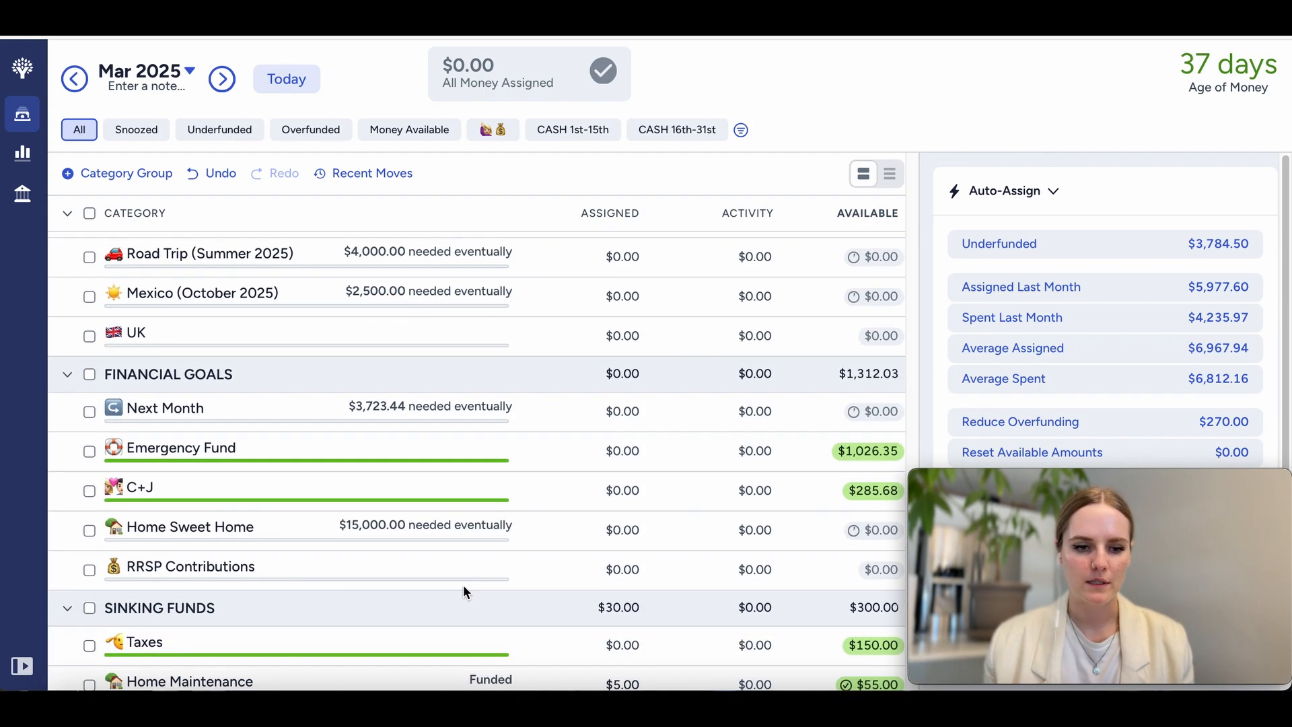
pyautogui.scroll(-1, 463, 584)
pyautogui.scroll(-1, 462, 583)
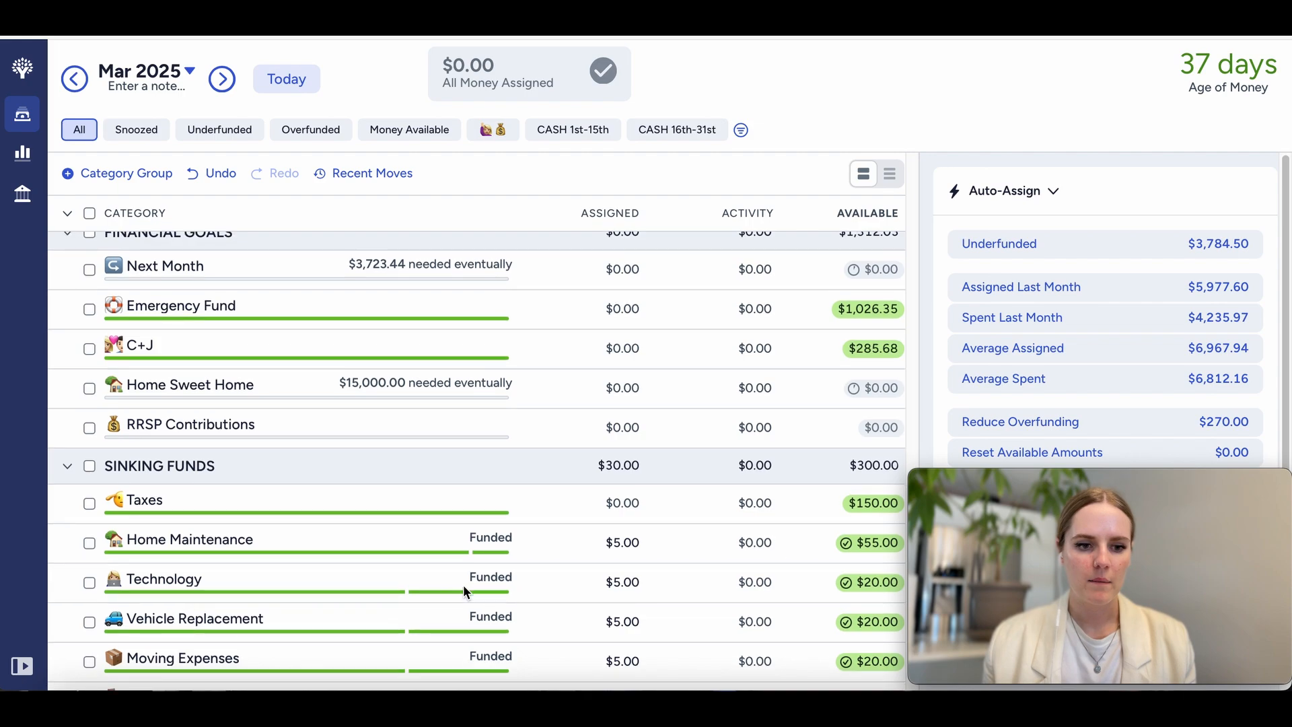